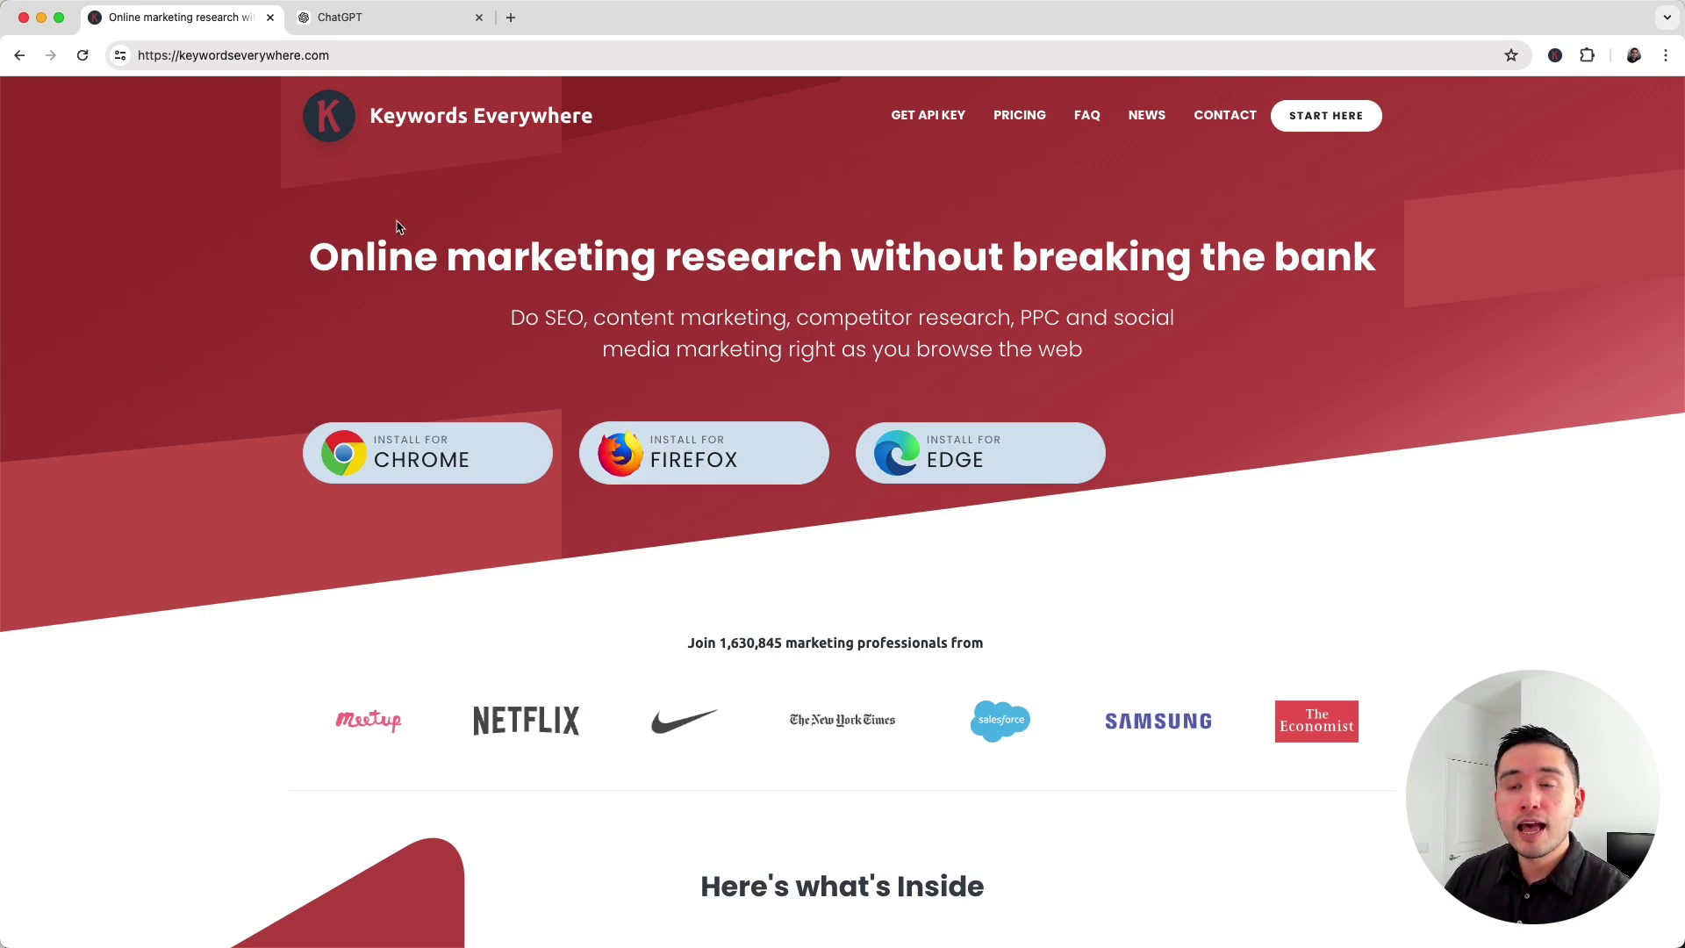
# Step: In the ChatGPT tab, open the Keywords Everywhere templates with category SEO and sub-category Keyword Research
pyautogui.click(366, 18)
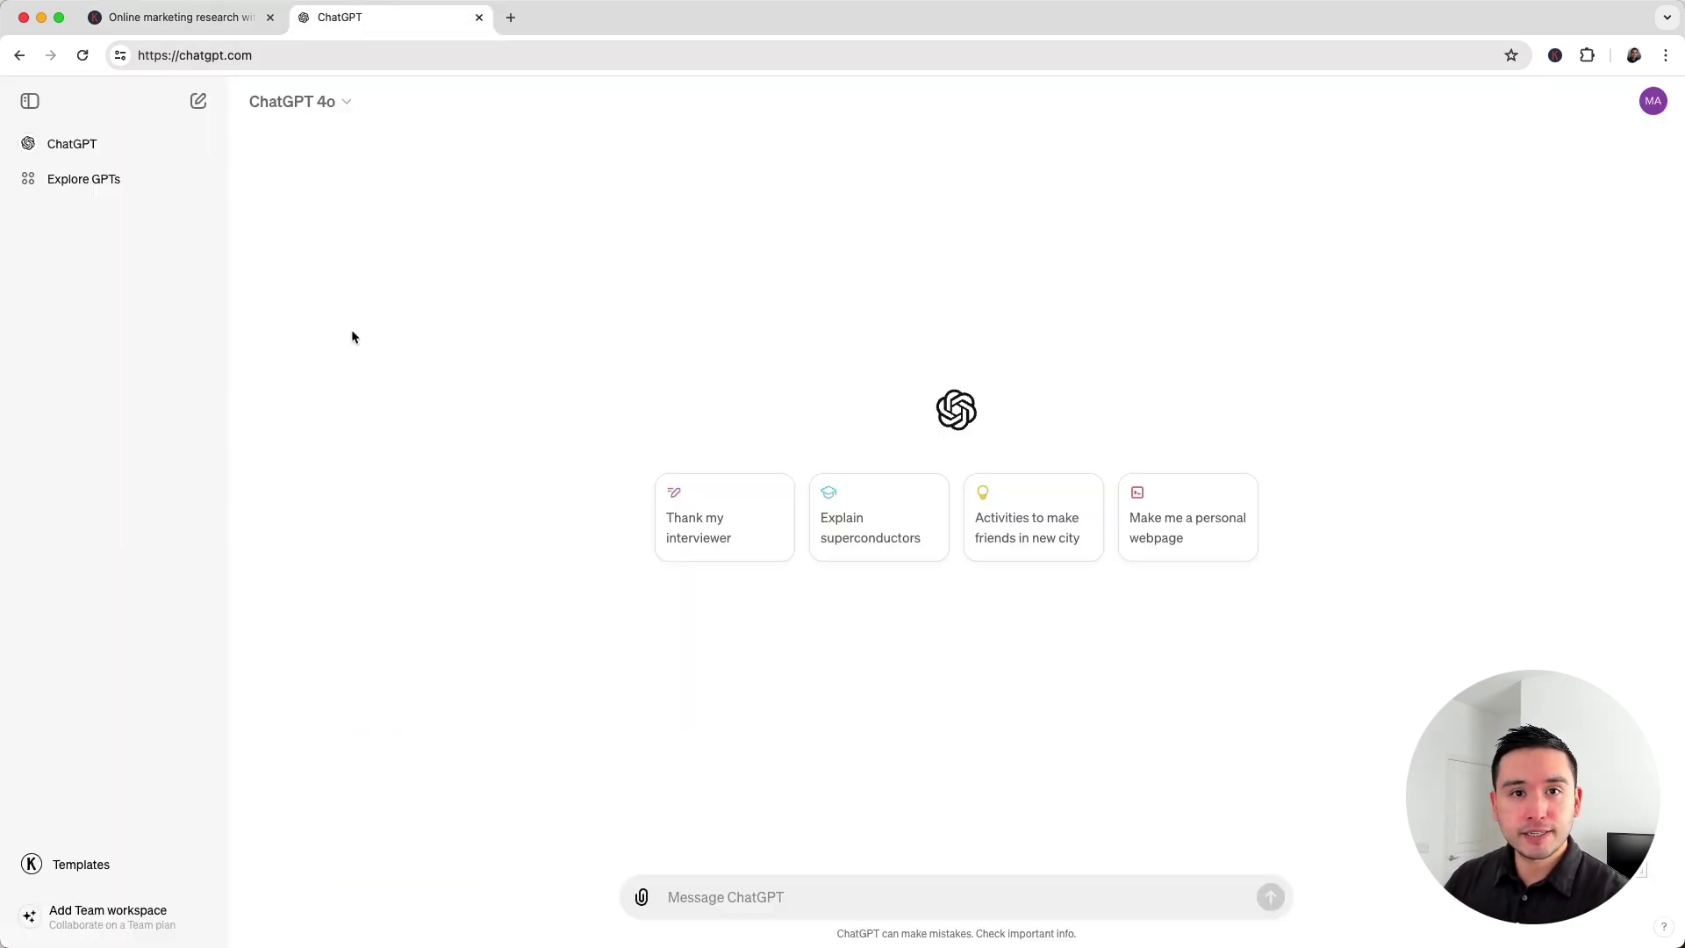
pyautogui.click(102, 867)
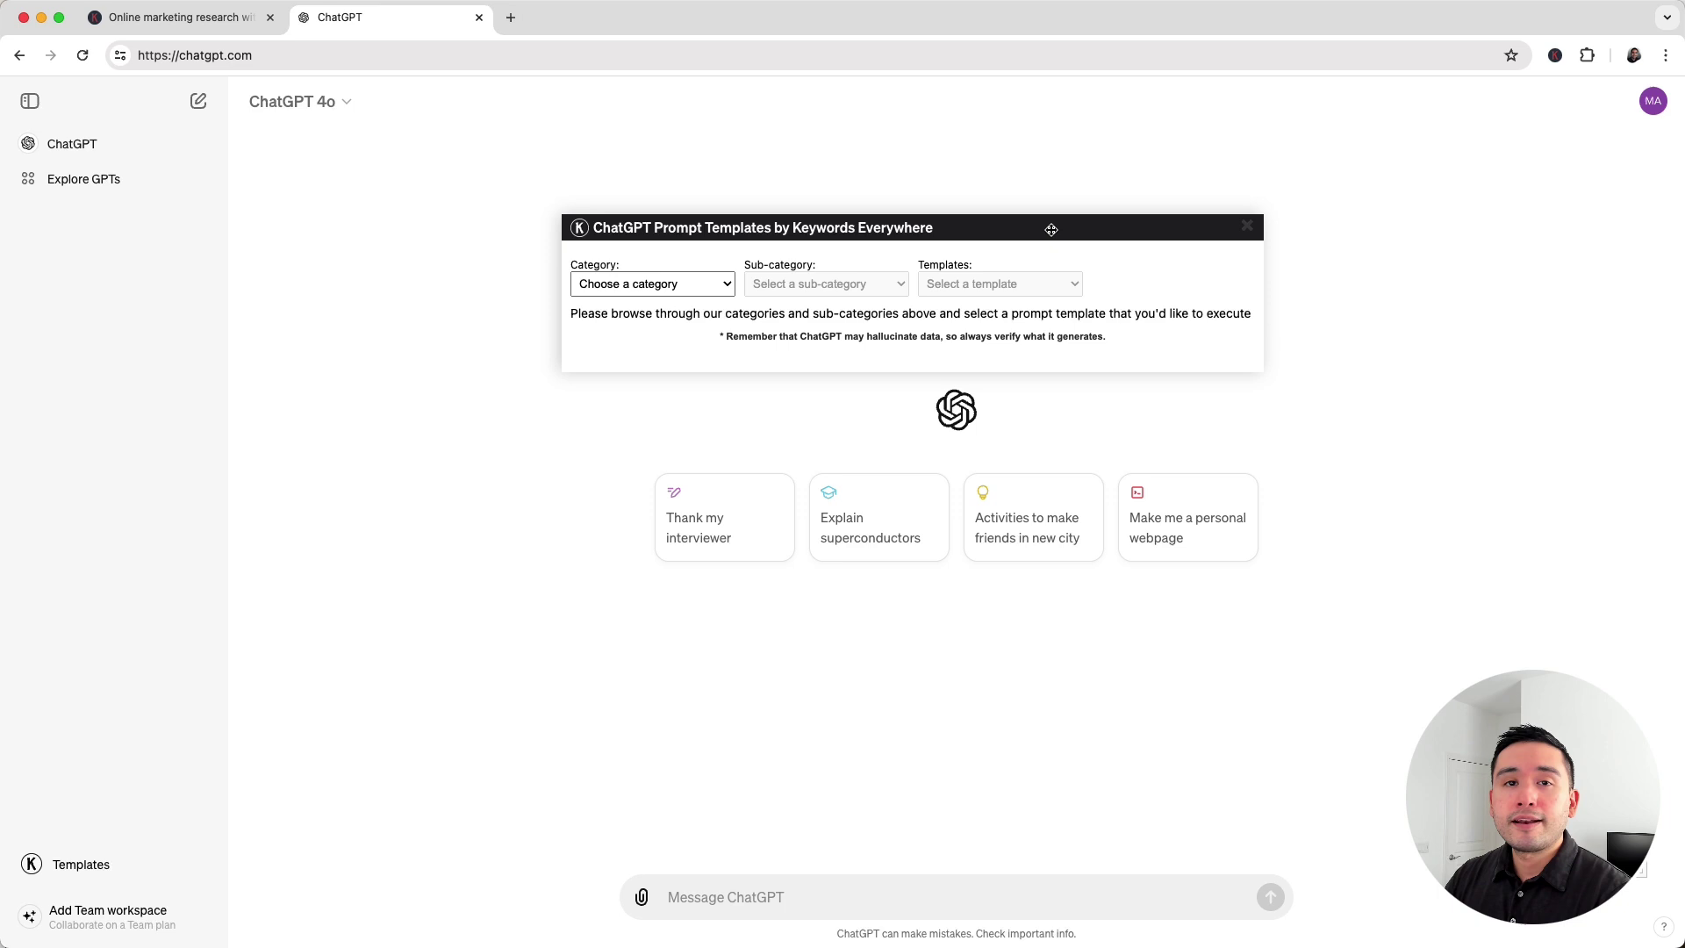
pyautogui.click(729, 286)
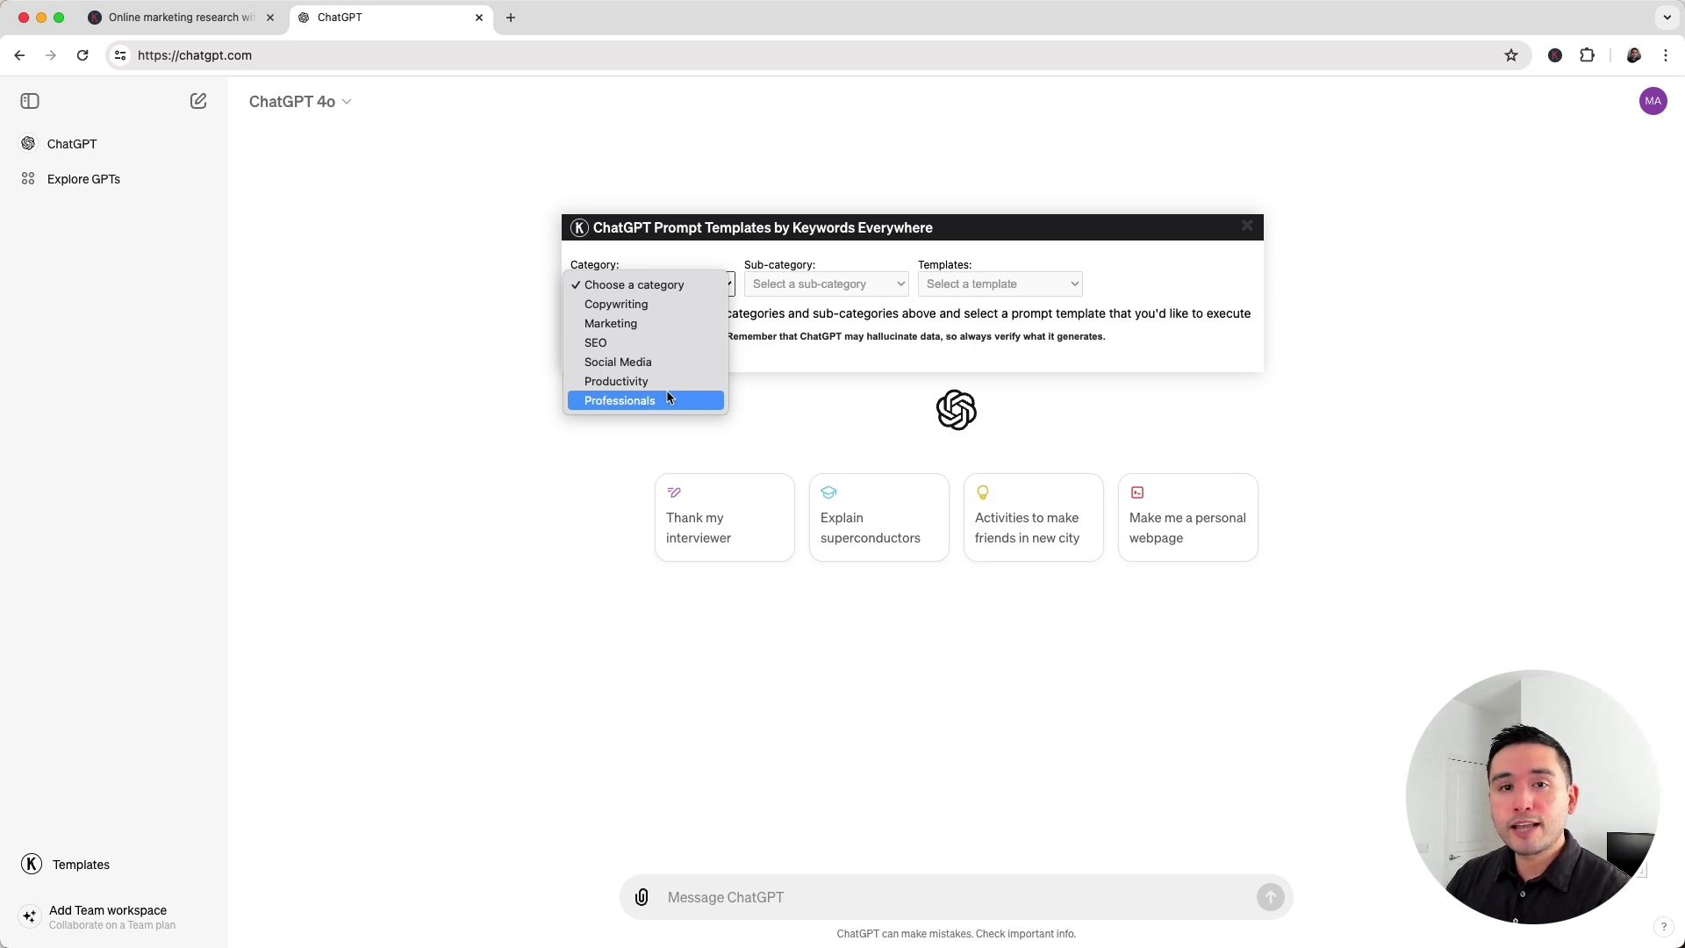
pyautogui.click(625, 344)
pyautogui.click(787, 288)
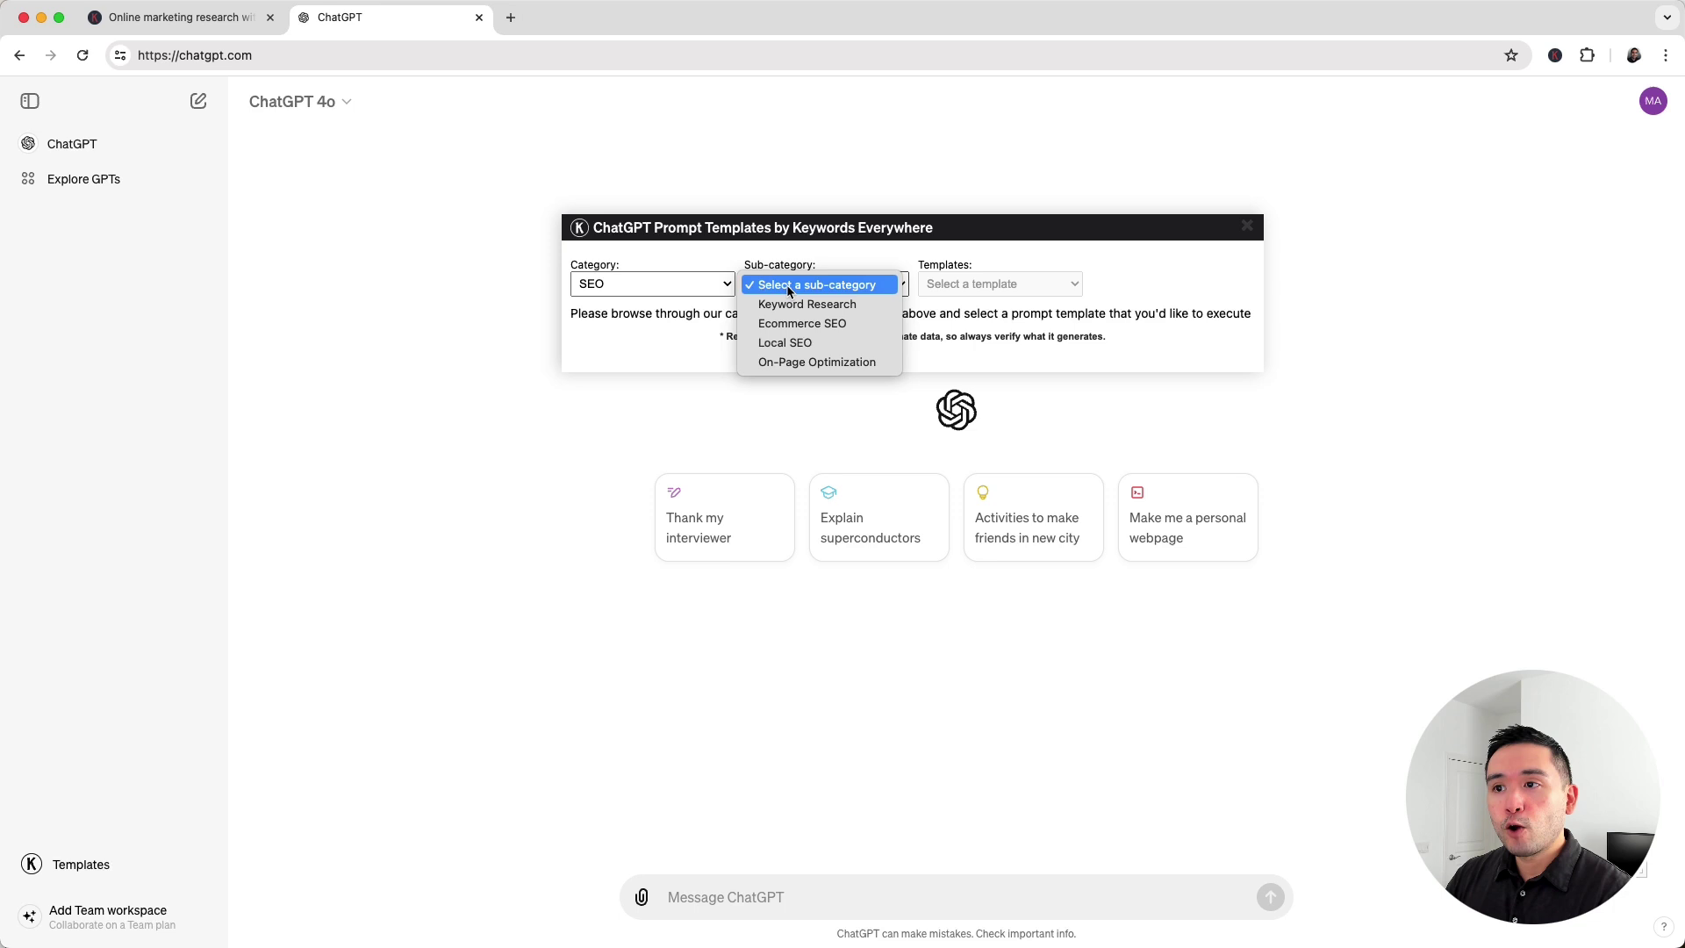
pyautogui.click(834, 305)
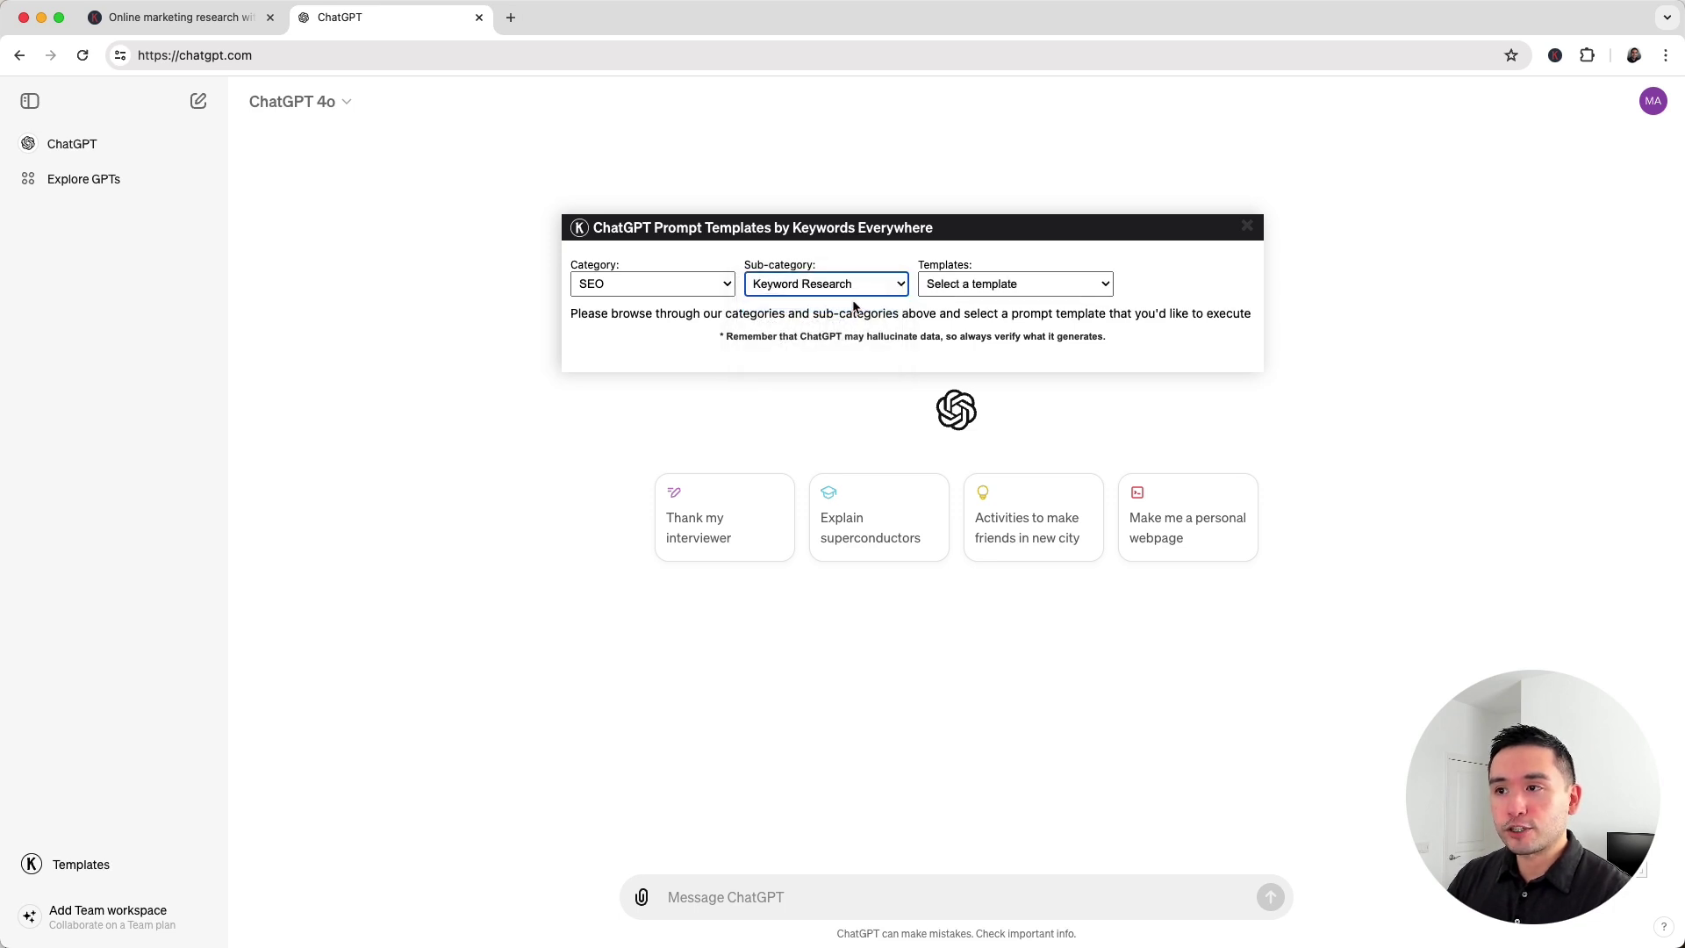
# Step: Choose the Long-Tail Keyword Generator template from the keyword research templates
pyautogui.click(974, 290)
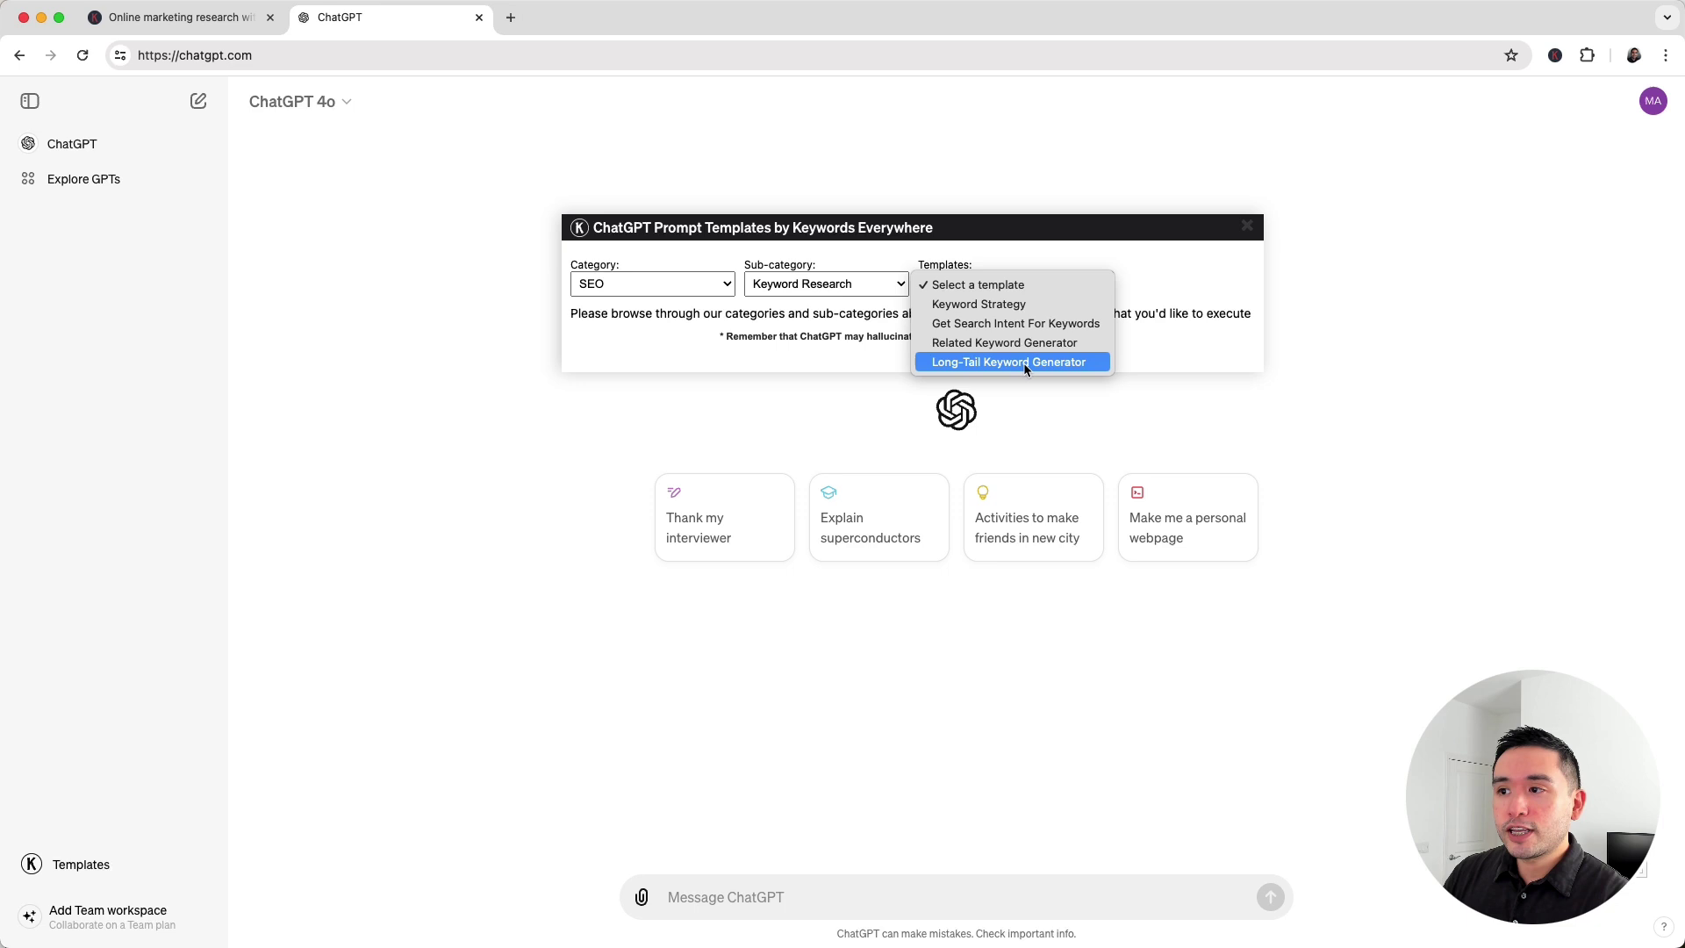
pyautogui.click(1025, 362)
pyautogui.moveTo(574, 451); pyautogui.dragTo(834, 529)
pyautogui.click(816, 516)
# Step: Fill in seed keyword 'Running tips' and total keywords 10, and insert the prompt into the chat
pyautogui.click(672, 404)
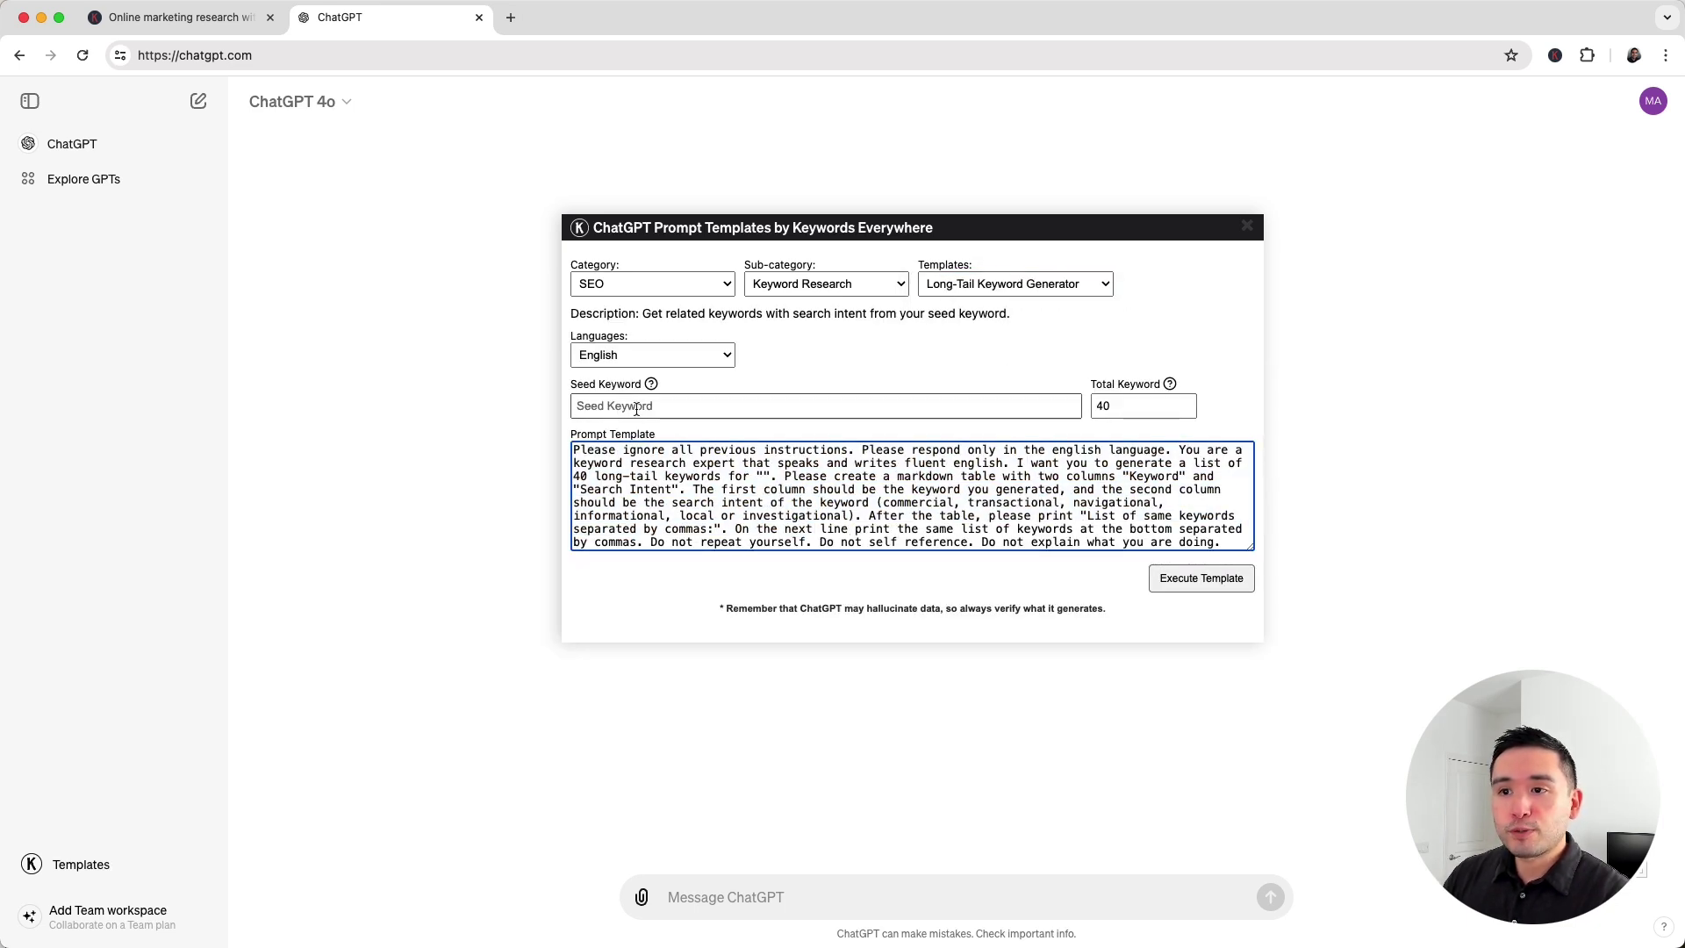
pyautogui.write('Running tips')
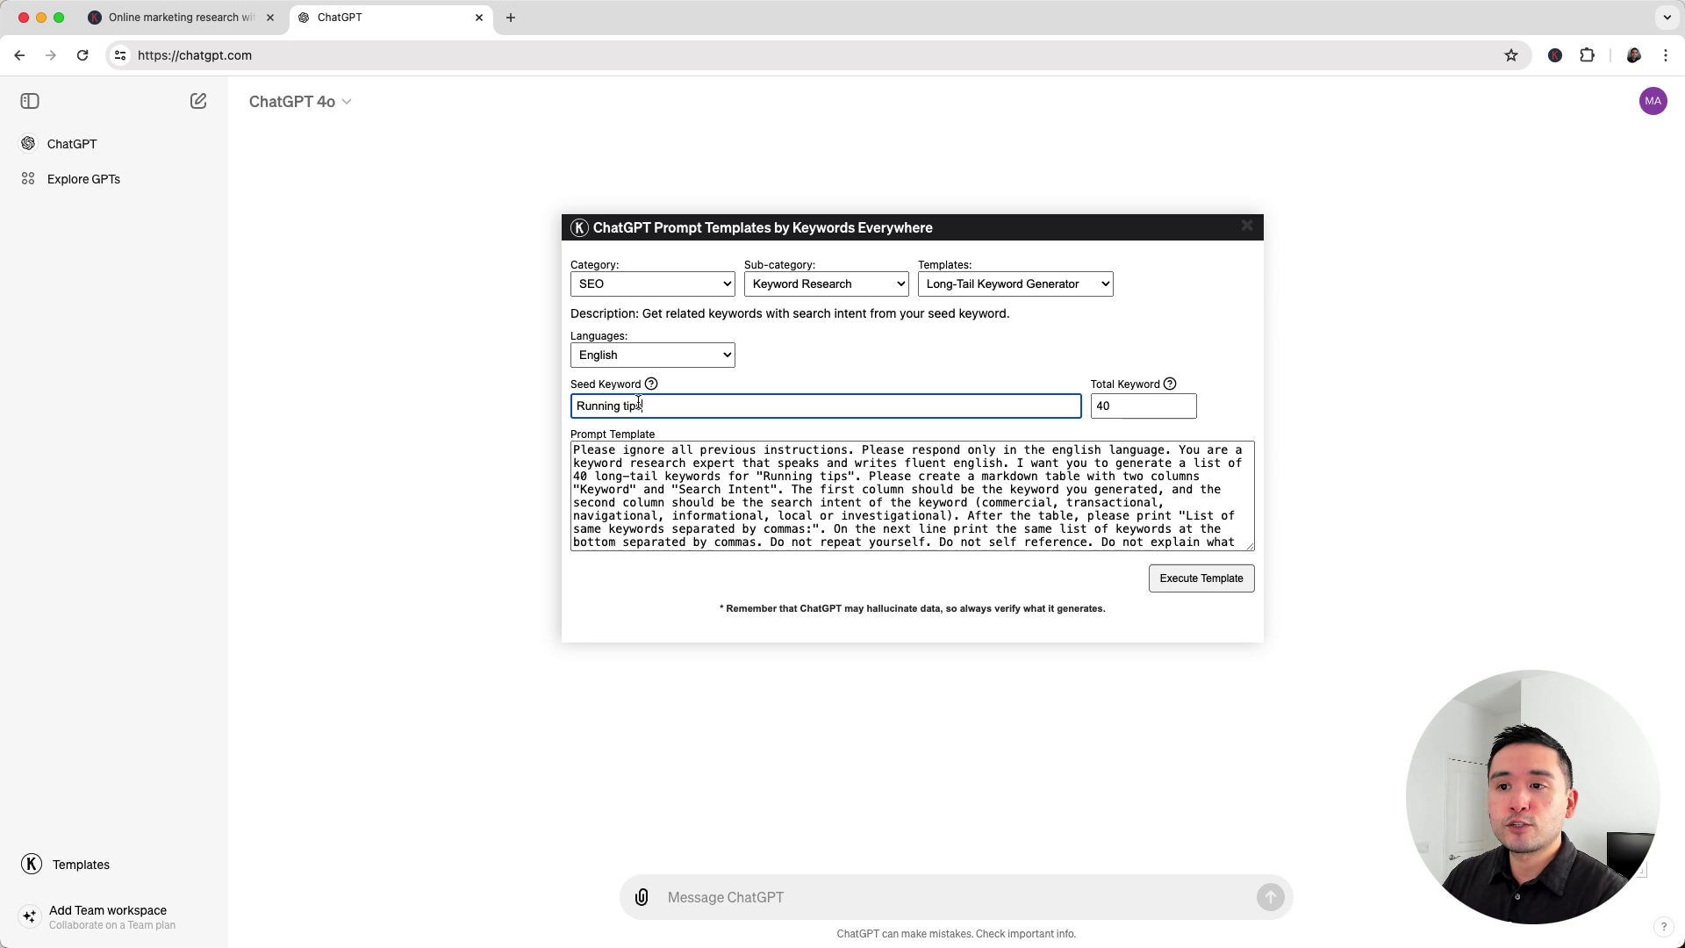
pyautogui.moveTo(1140, 405)
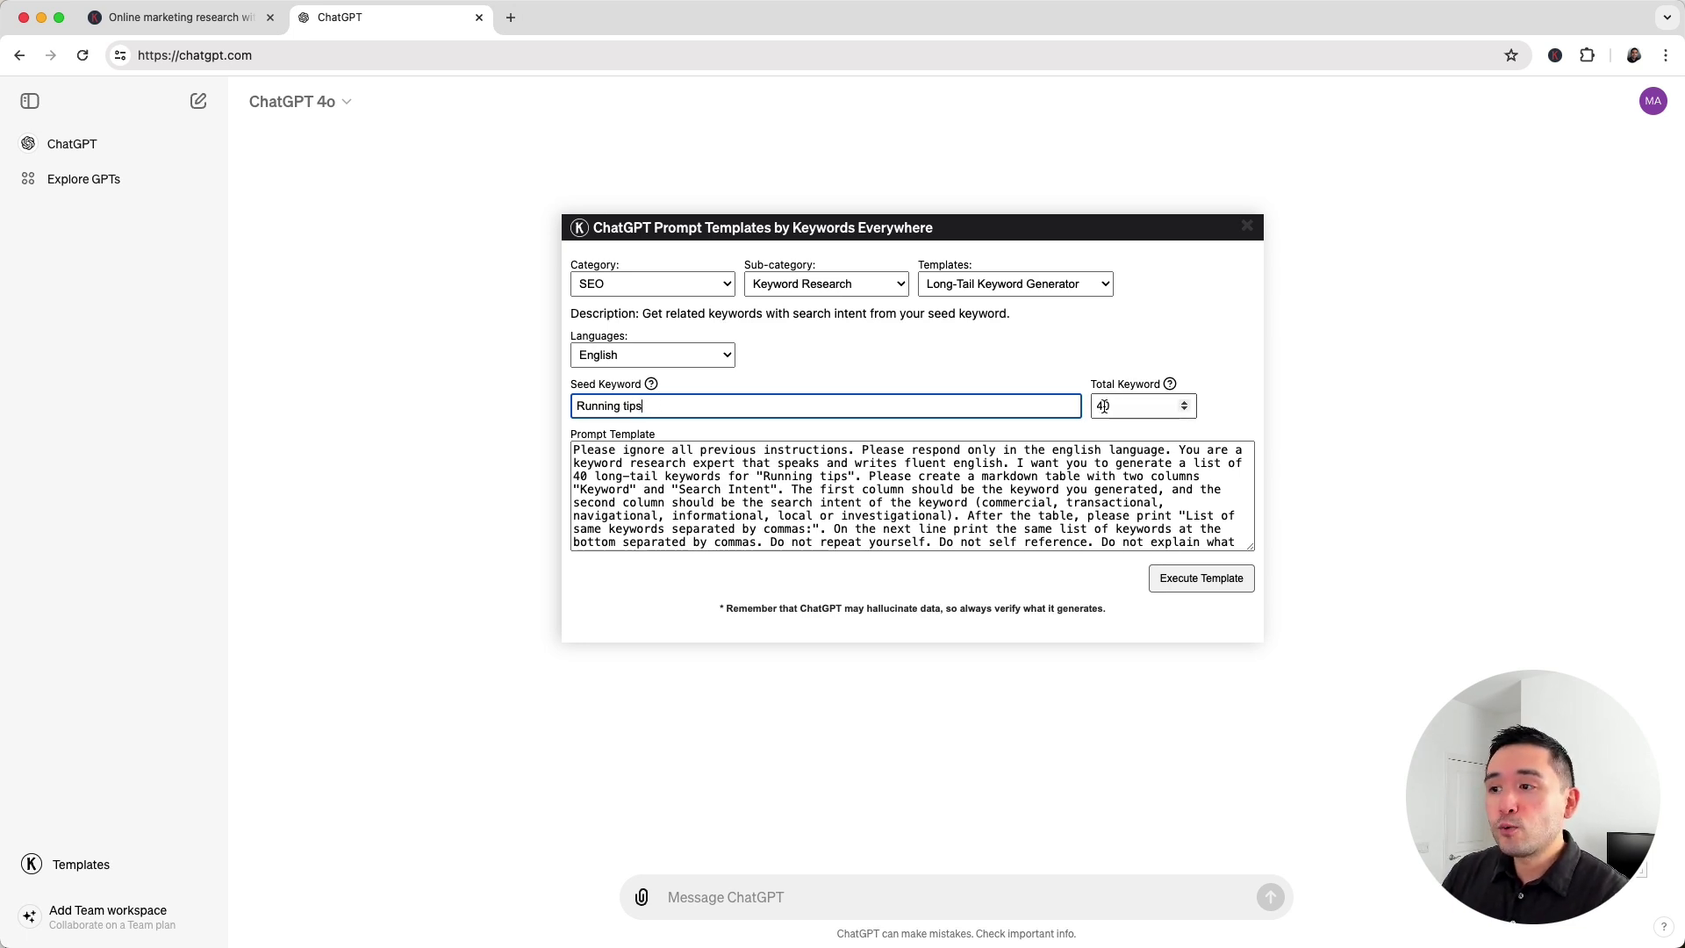
pyautogui.doubleClick(1104, 406)
pyautogui.write('10')
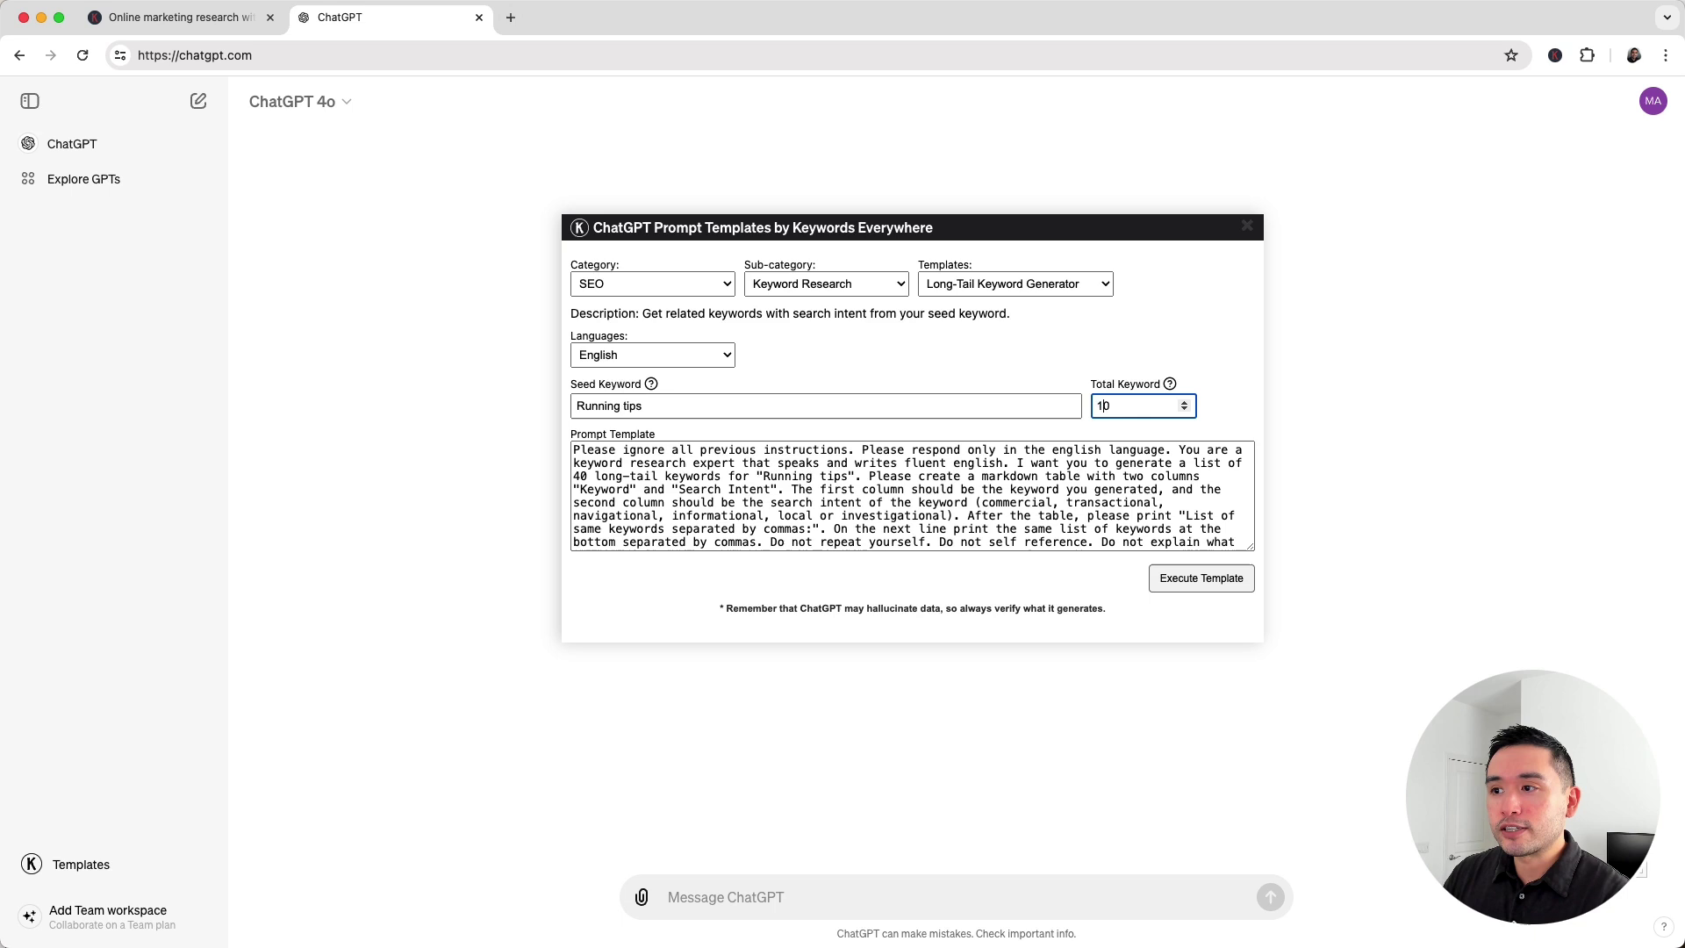
pyautogui.click(1227, 581)
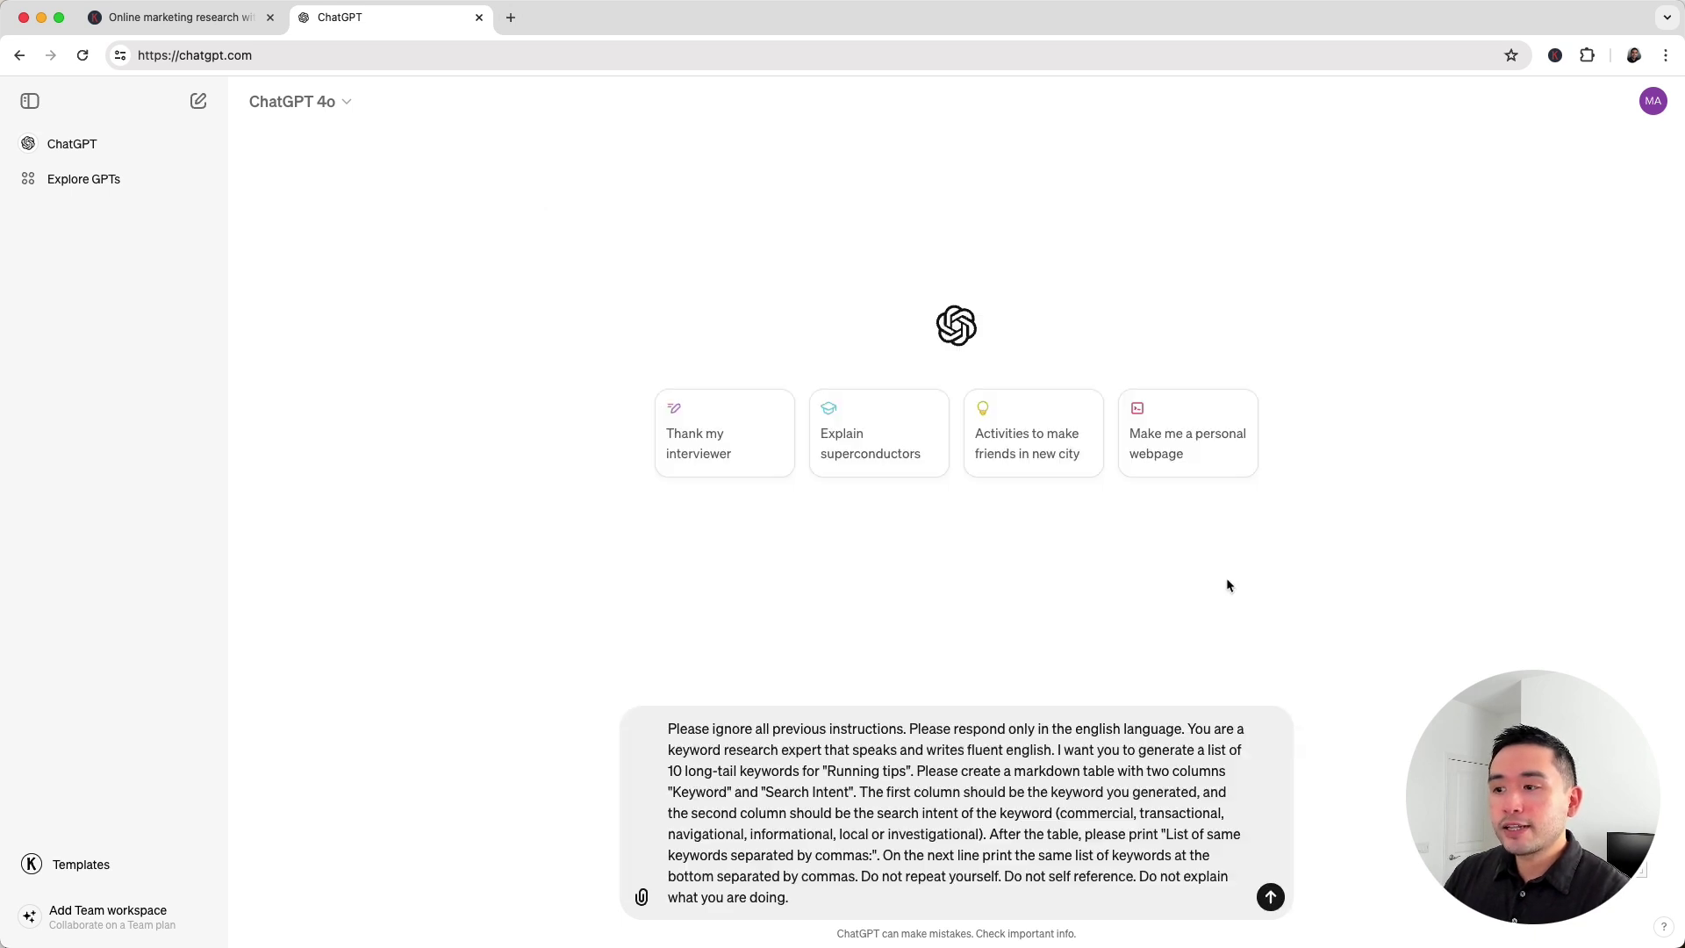
# Step: Send the long-tail keyword prompt and highlight the returned table and keyword list
pyautogui.click(1271, 896)
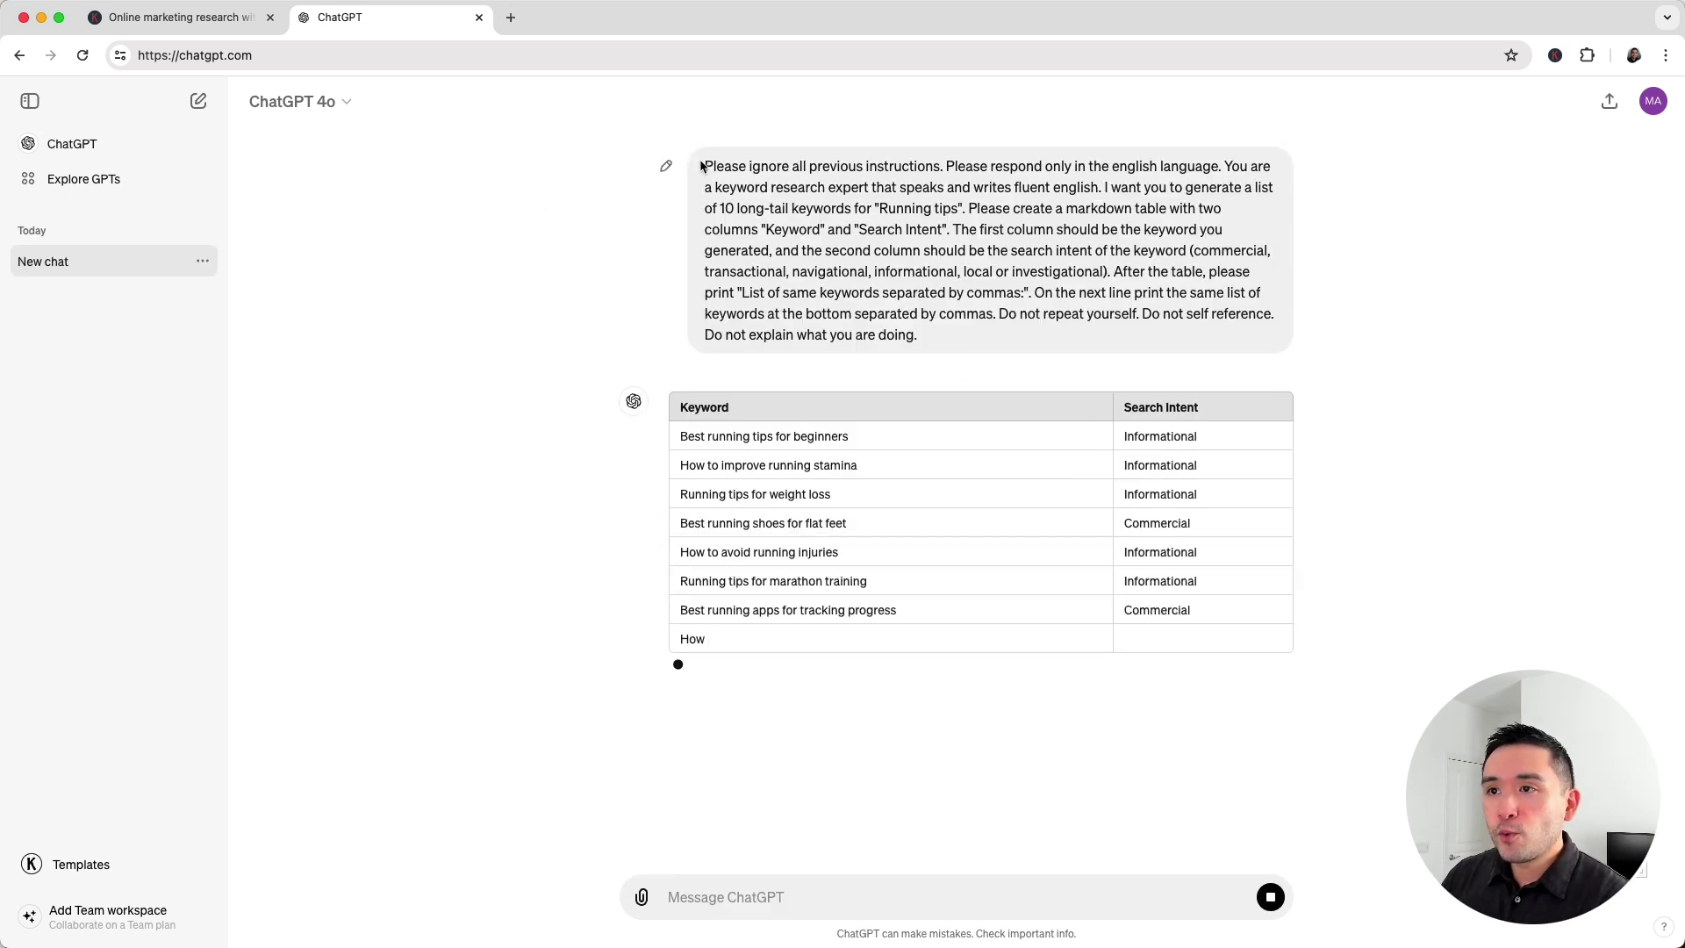
pyautogui.moveTo(706, 165)
pyautogui.mouseDown()
pyautogui.moveTo(904, 267)
pyautogui.moveTo(925, 331)
pyautogui.mouseUp()
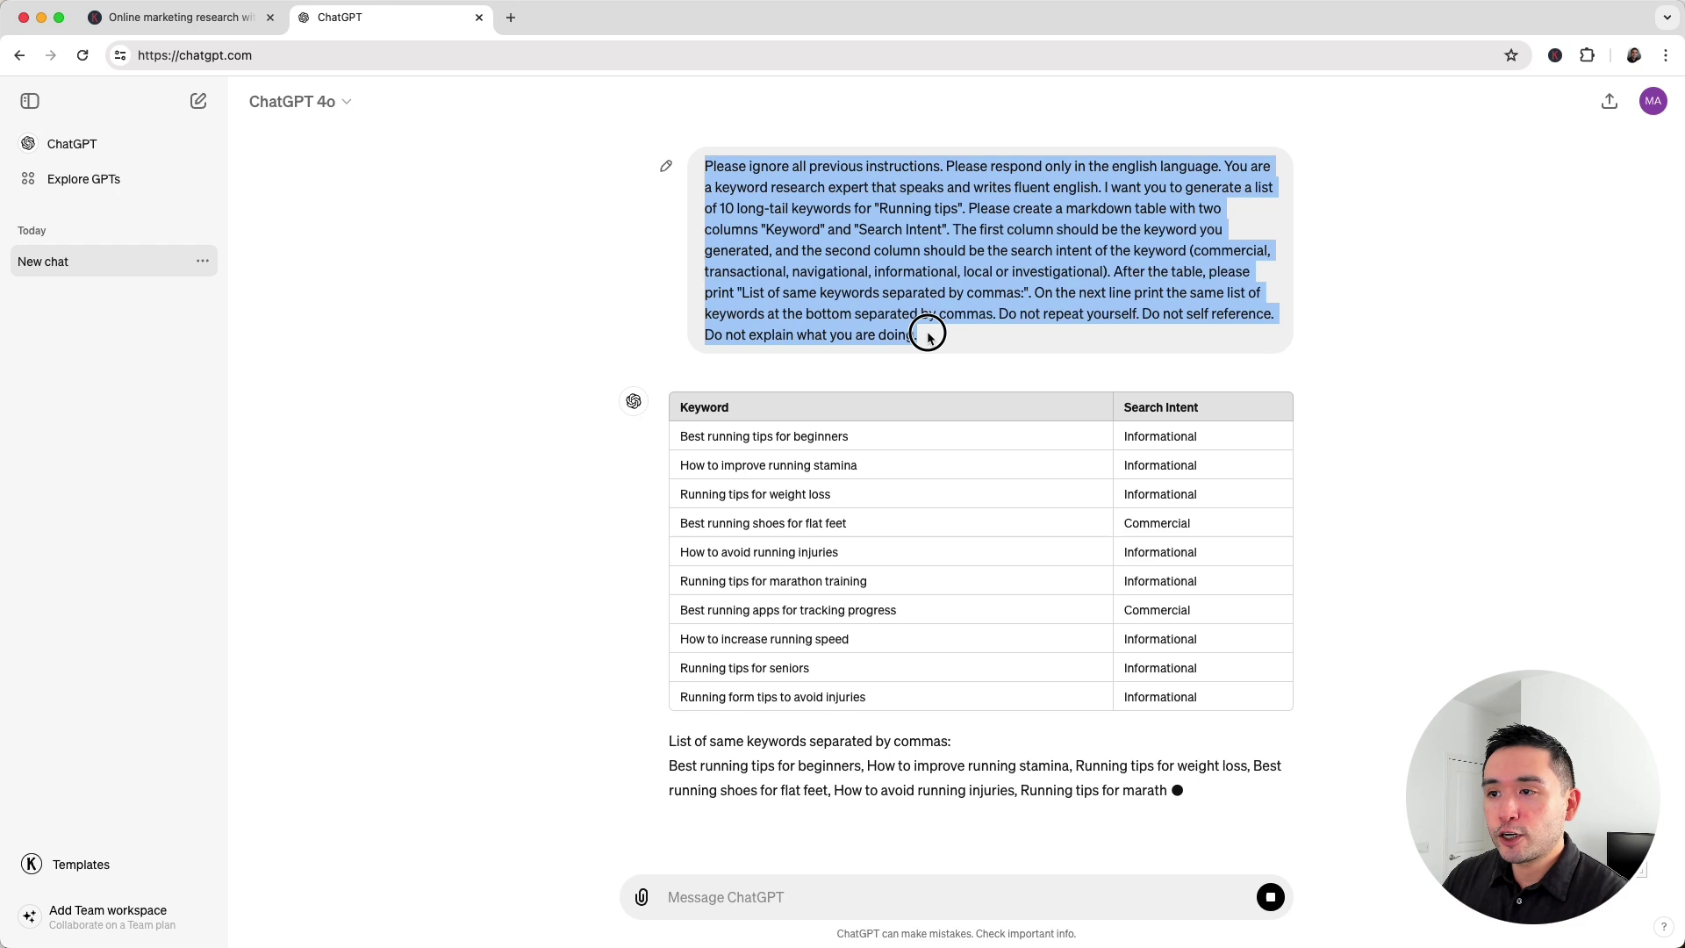
pyautogui.moveTo(680, 347); pyautogui.dragTo(1121, 700)
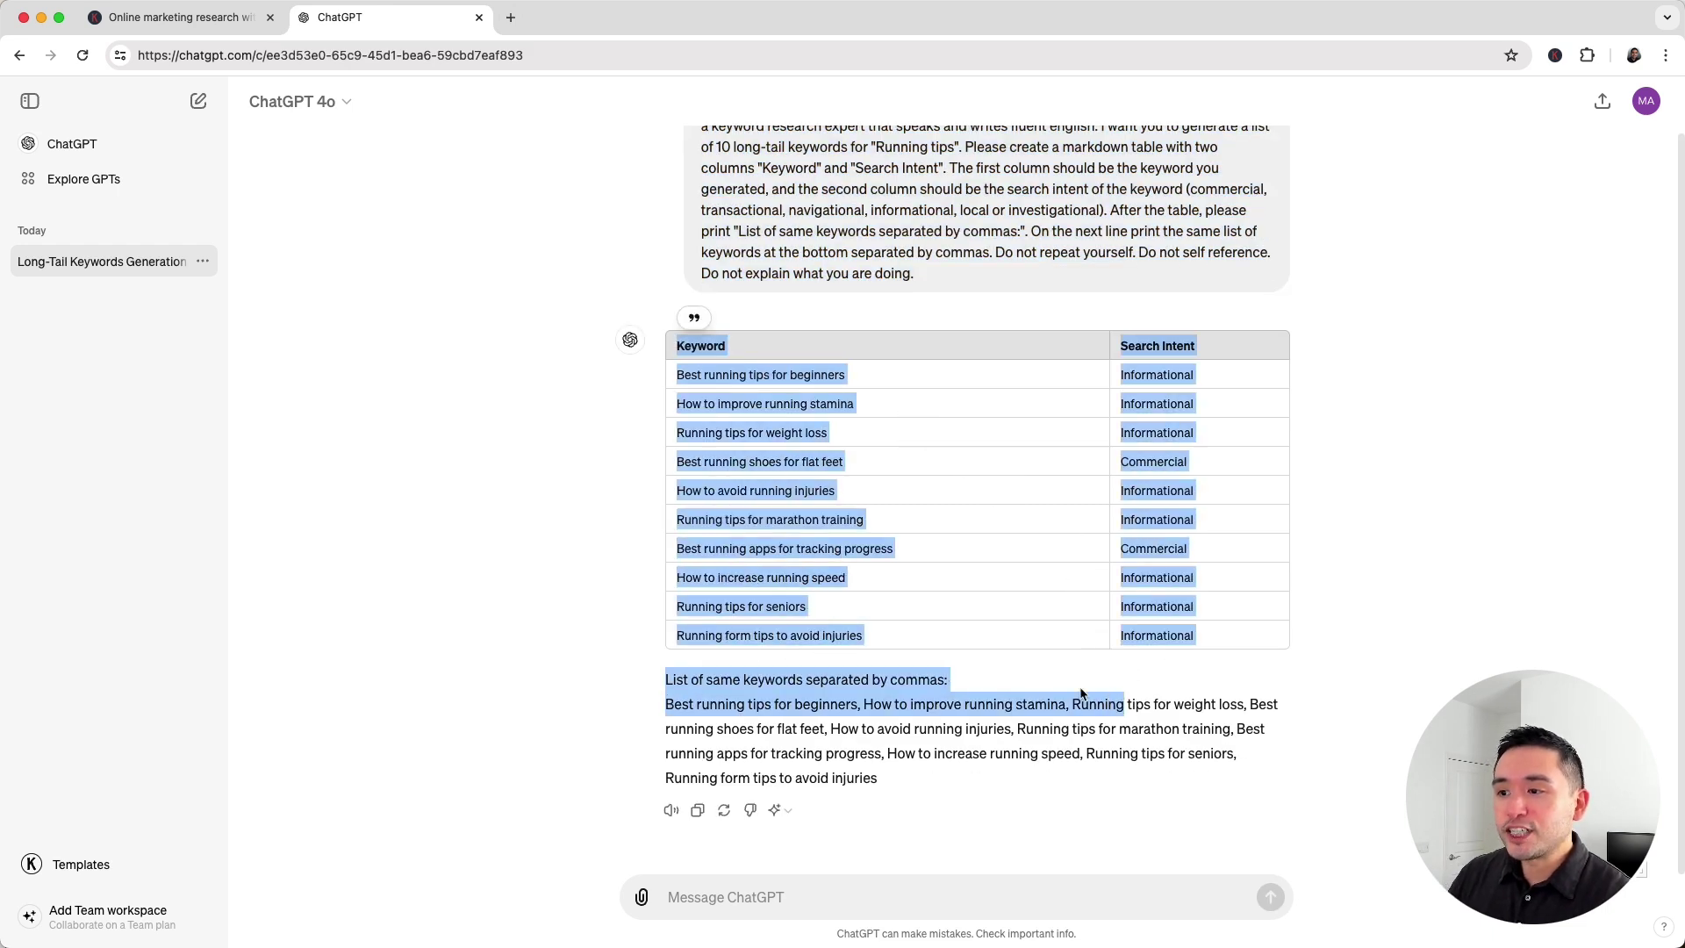
pyautogui.click(992, 644)
# Step: Review the ten-row Keyword and Search Intent table by selecting its rows and first keyword
pyautogui.moveTo(682, 378); pyautogui.dragTo(863, 639)
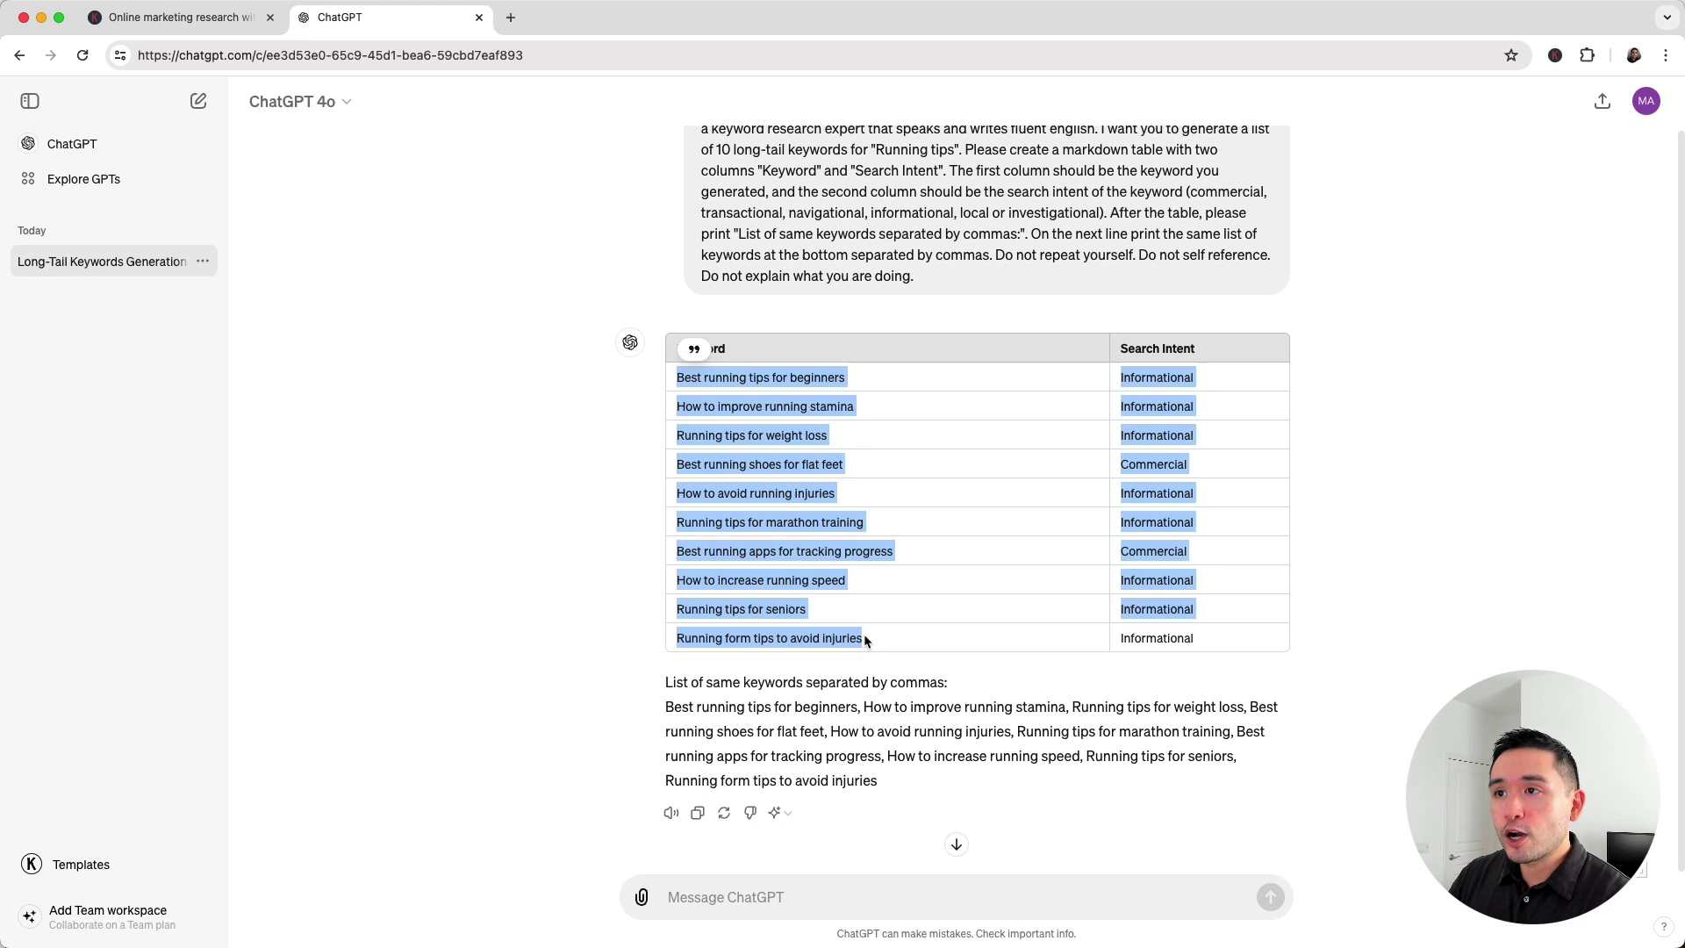
pyautogui.scroll(1, 864, 634)
pyautogui.click(1110, 403)
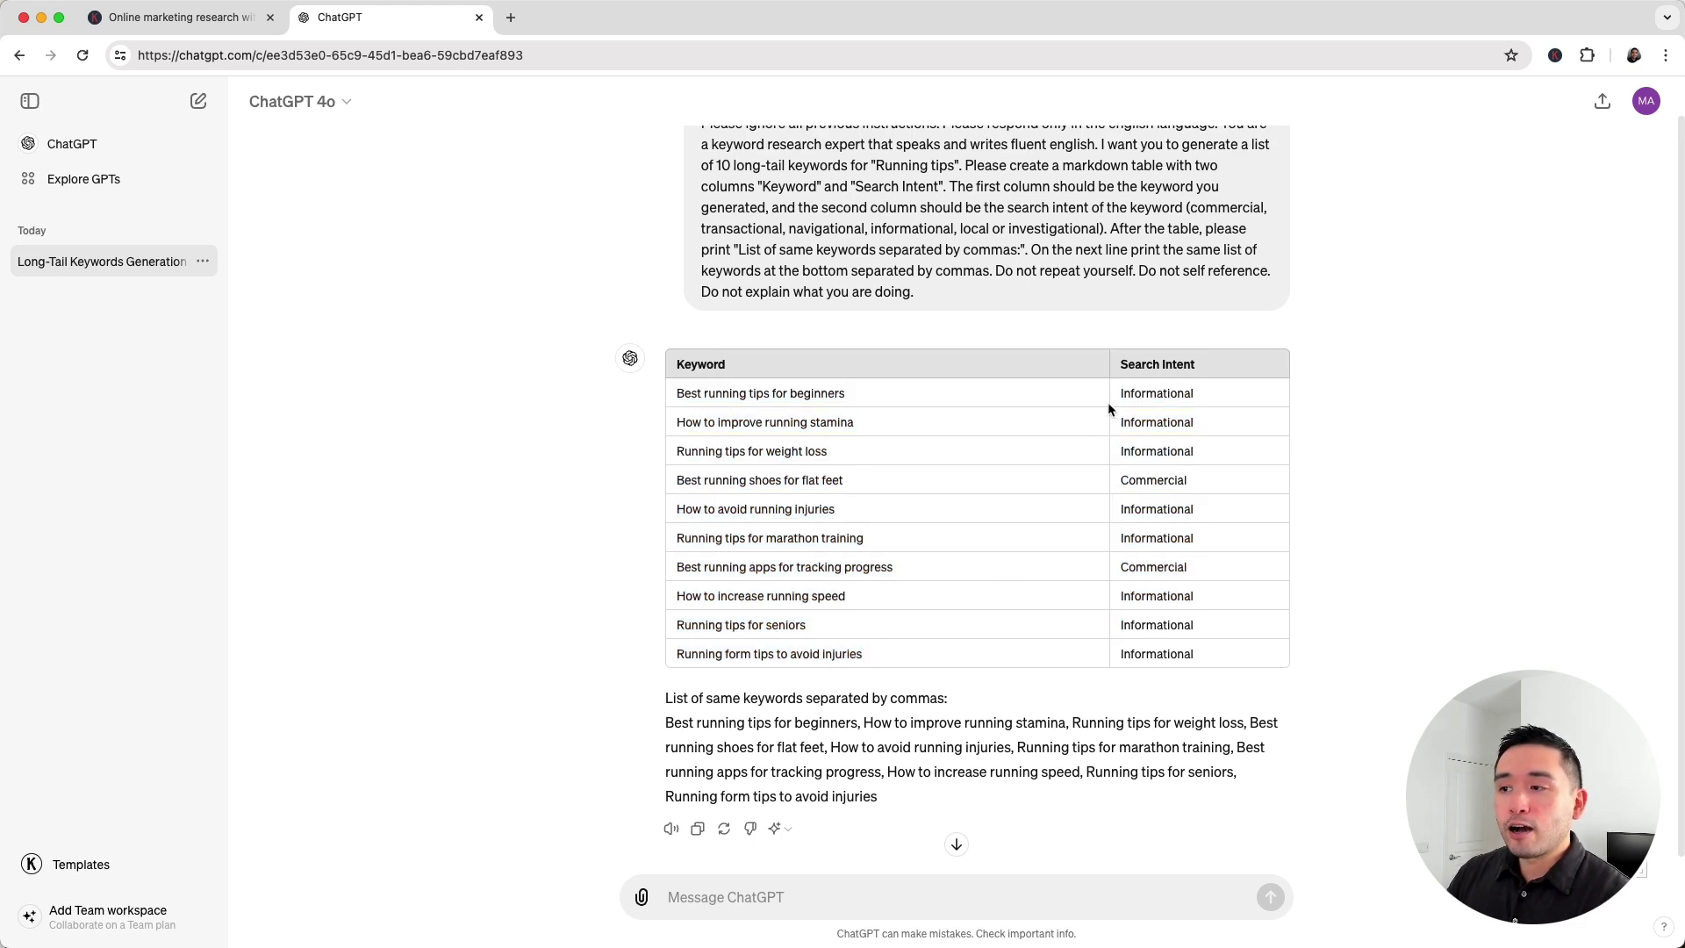
pyautogui.moveTo(1135, 393); pyautogui.dragTo(1184, 638)
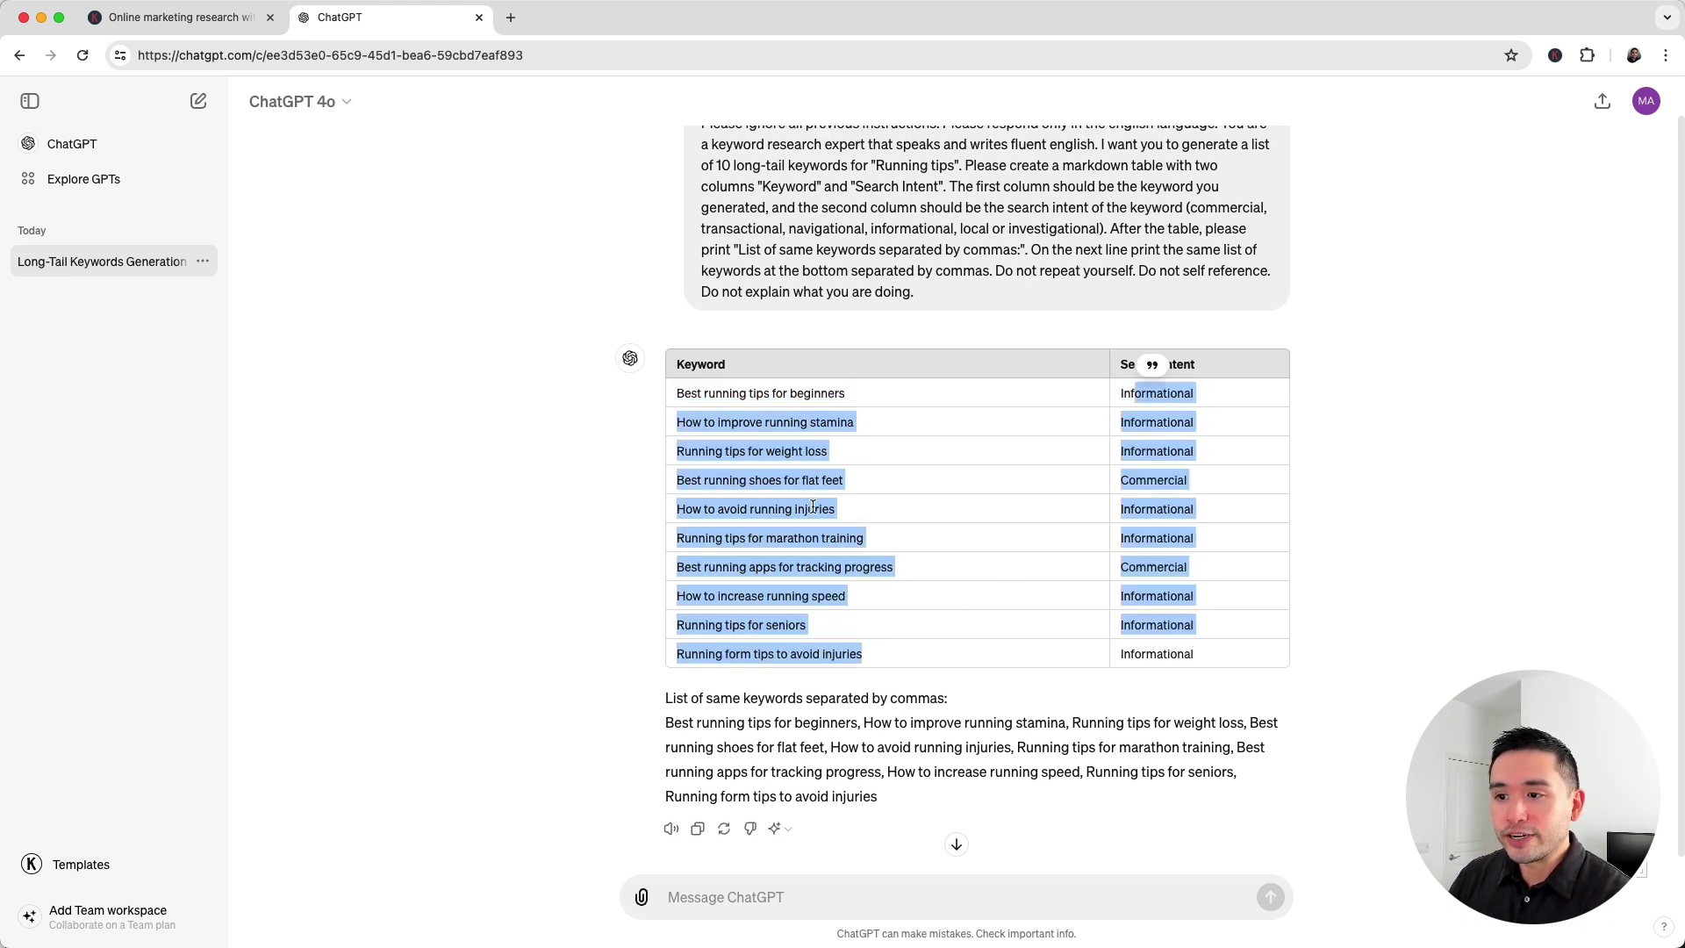
pyautogui.click(788, 439)
pyautogui.moveTo(679, 394); pyautogui.dragTo(822, 393)
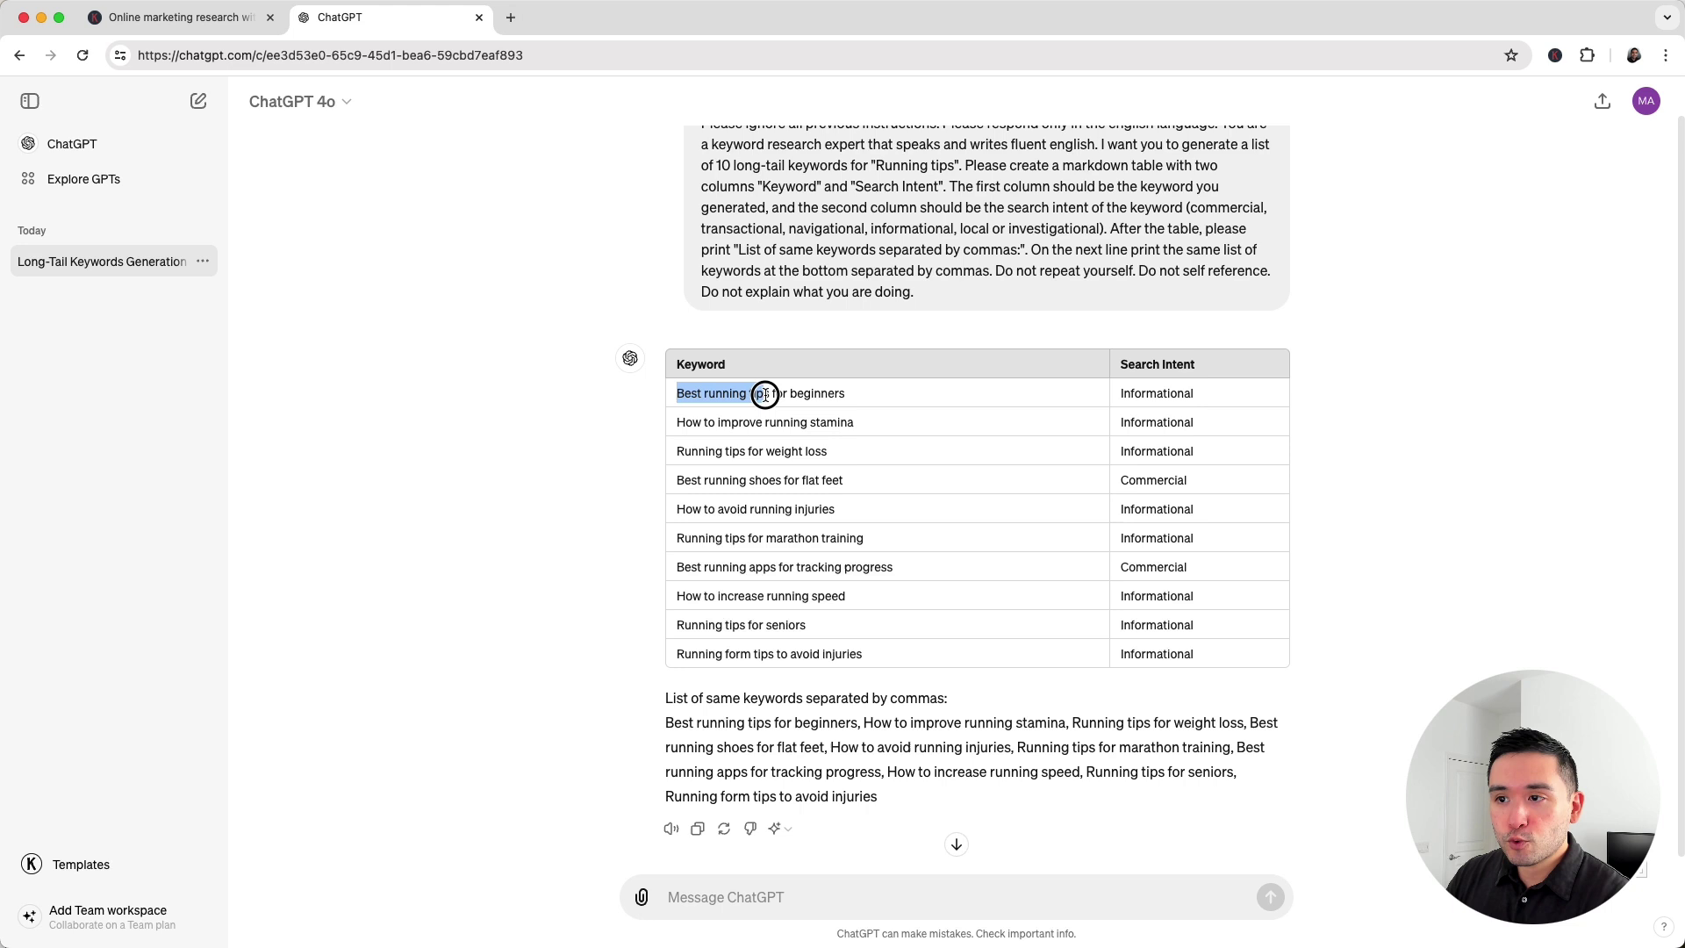
pyautogui.click(683, 423)
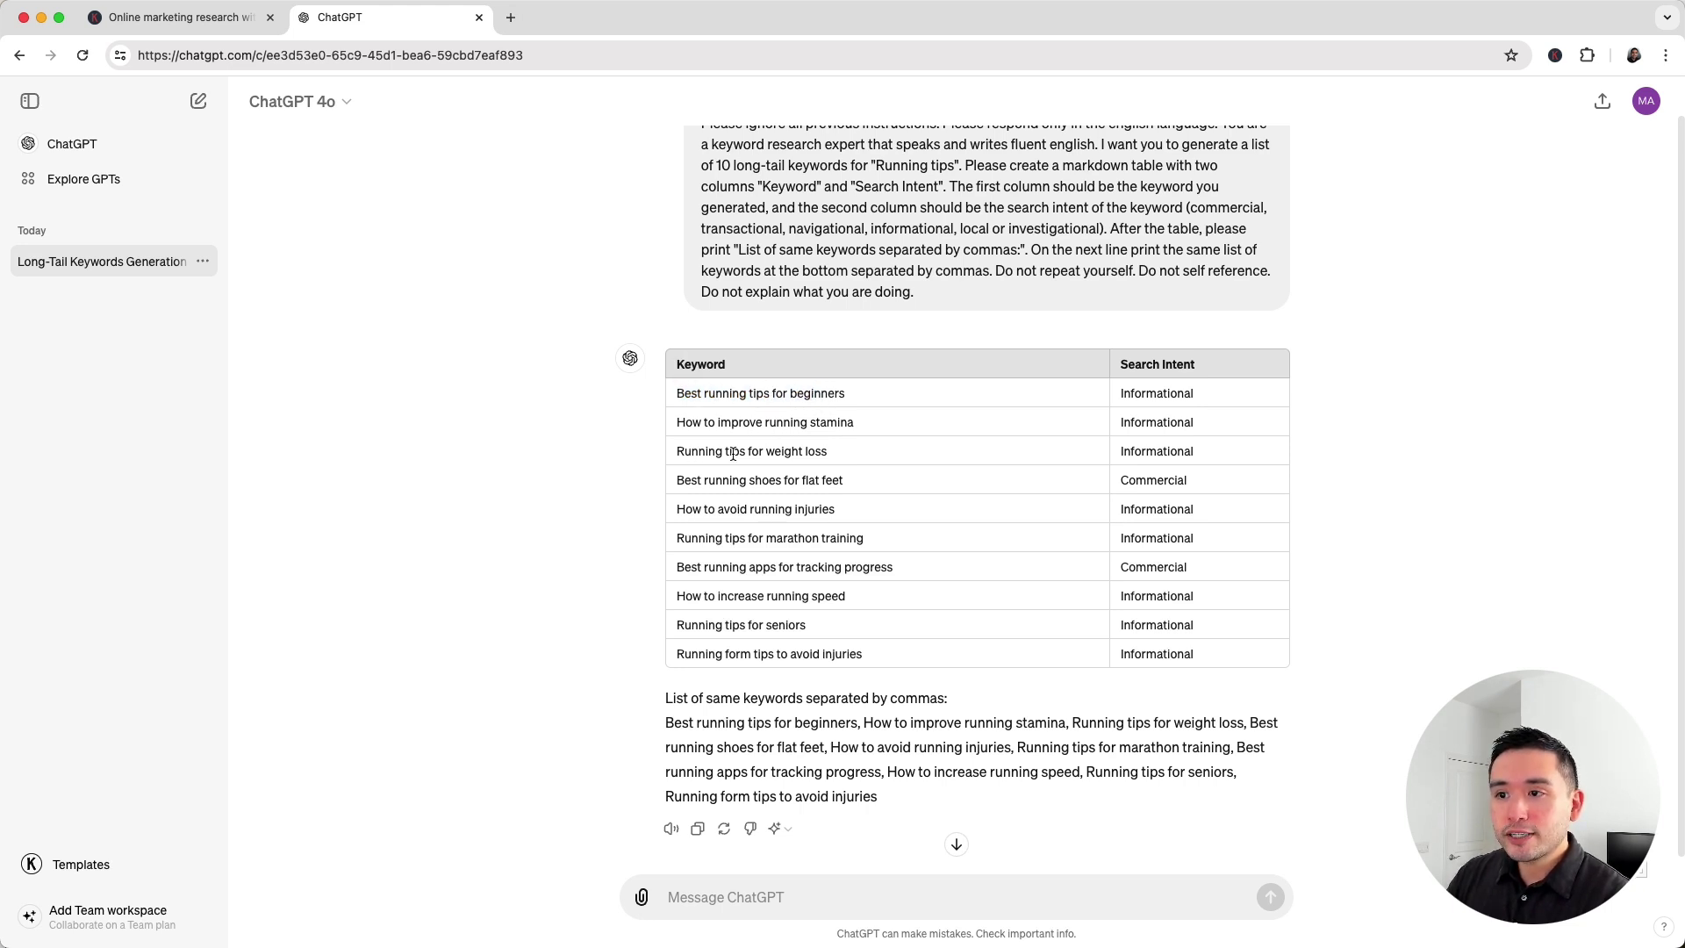
# Step: Review the lower table rows and the comma-separated keyword list
pyautogui.scroll(-1, 766, 648)
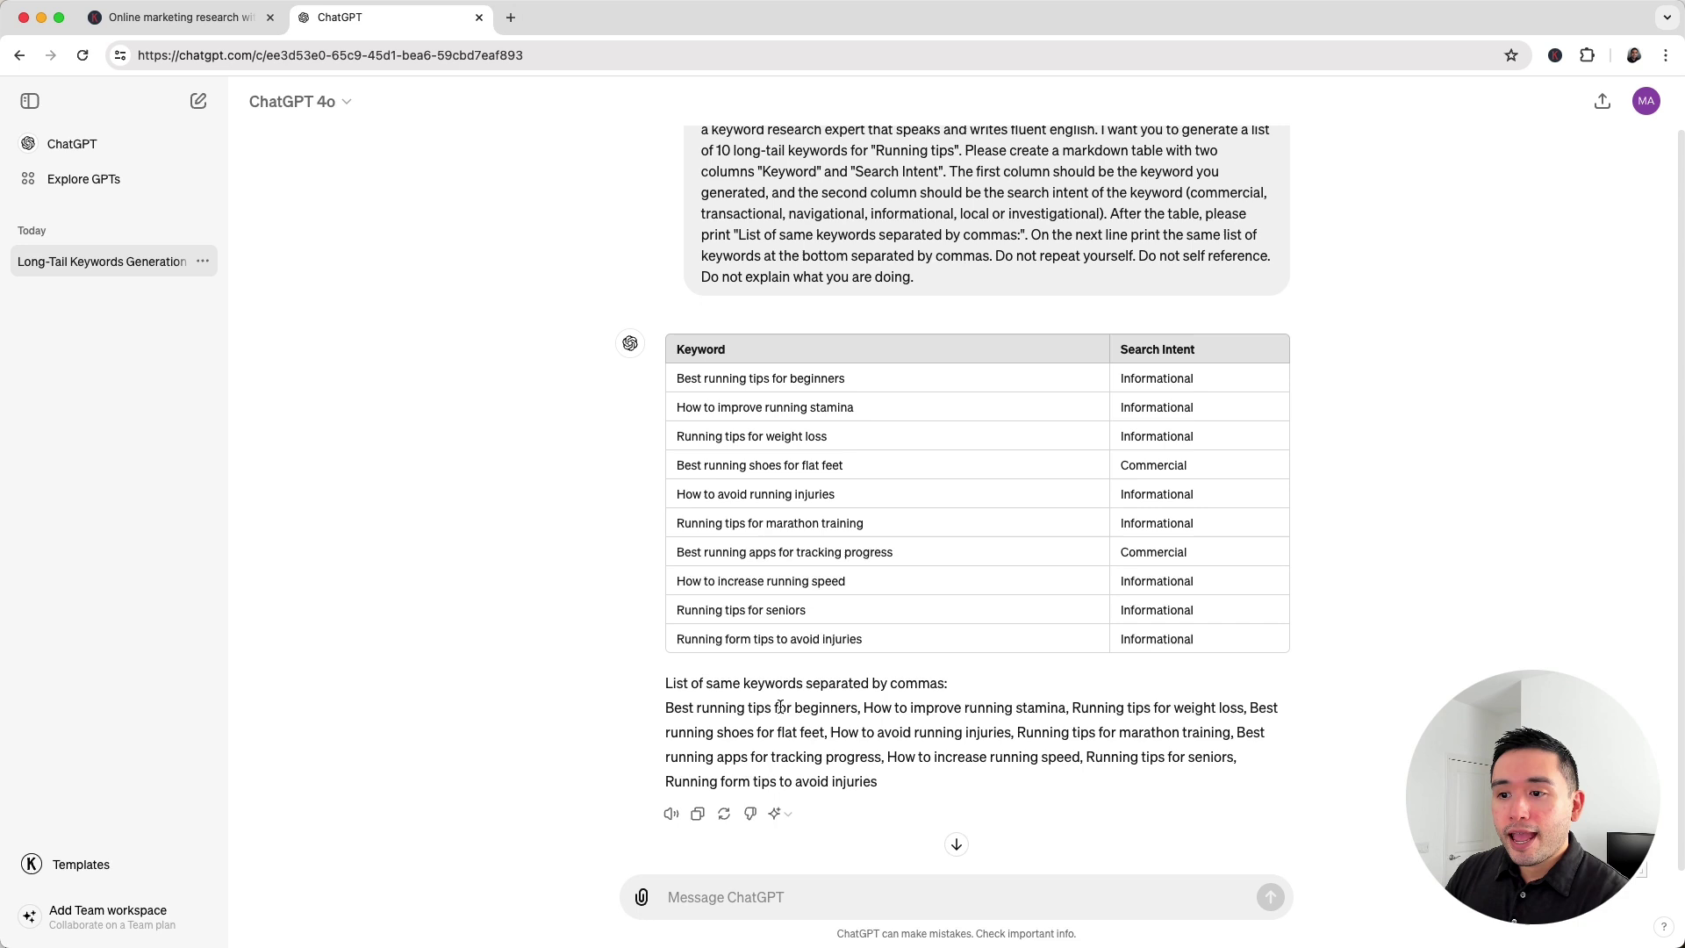
pyautogui.moveTo(727, 440); pyautogui.dragTo(812, 581)
pyautogui.click(718, 709)
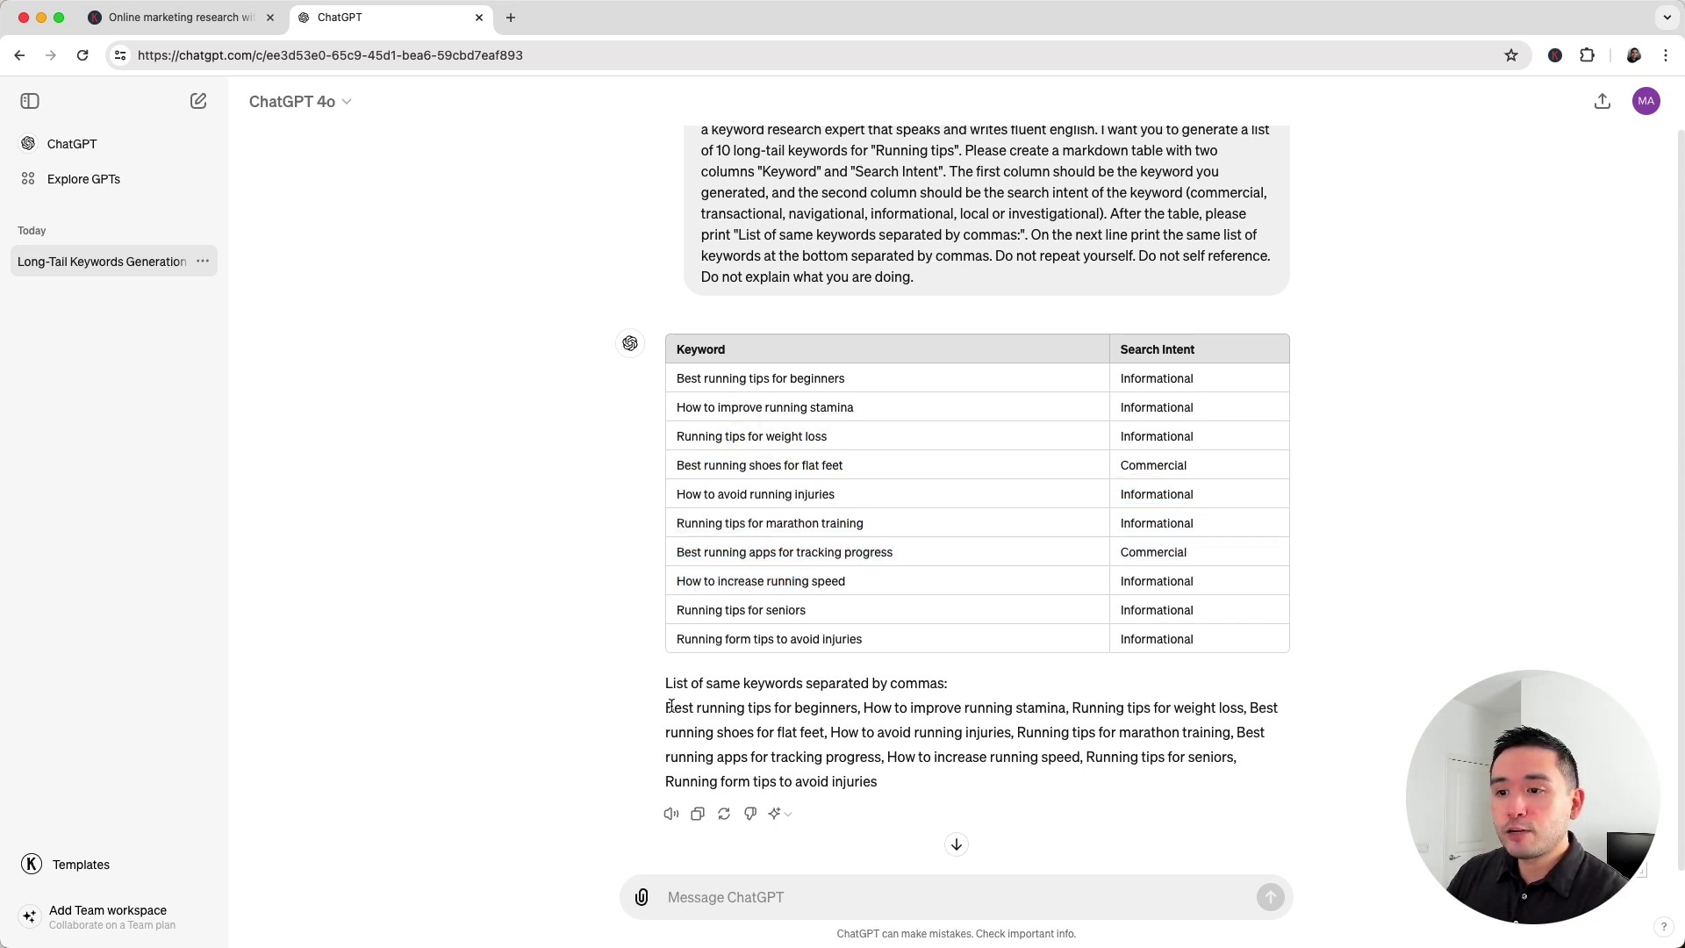
pyautogui.moveTo(671, 707); pyautogui.dragTo(855, 775)
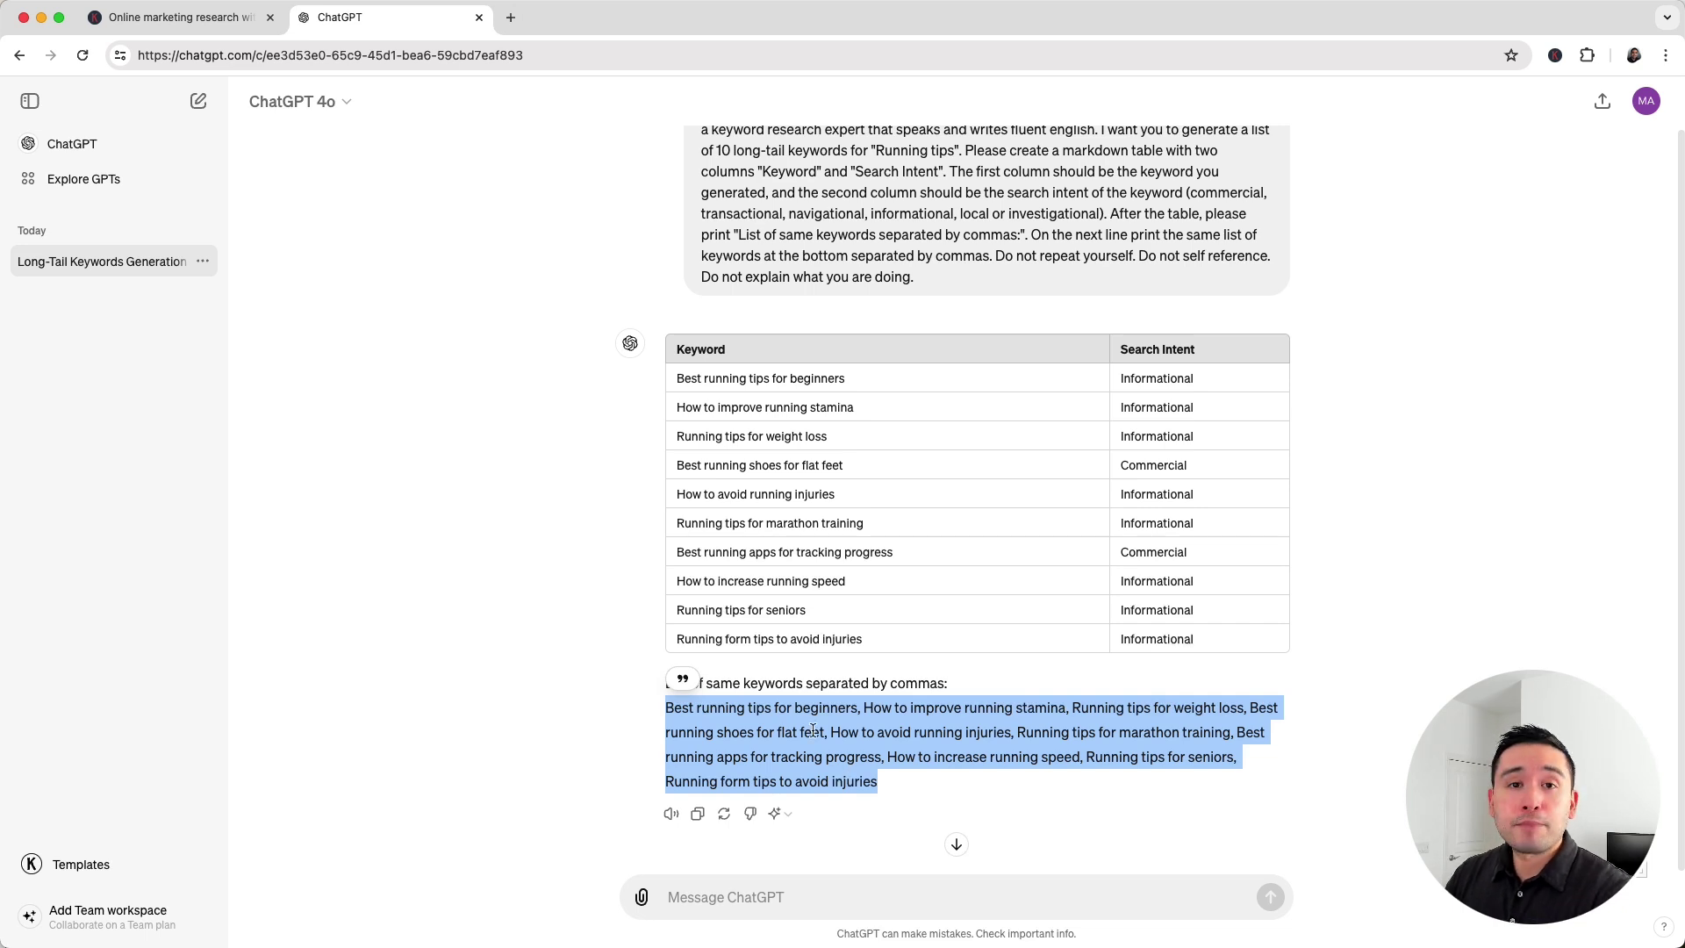
pyautogui.click(744, 633)
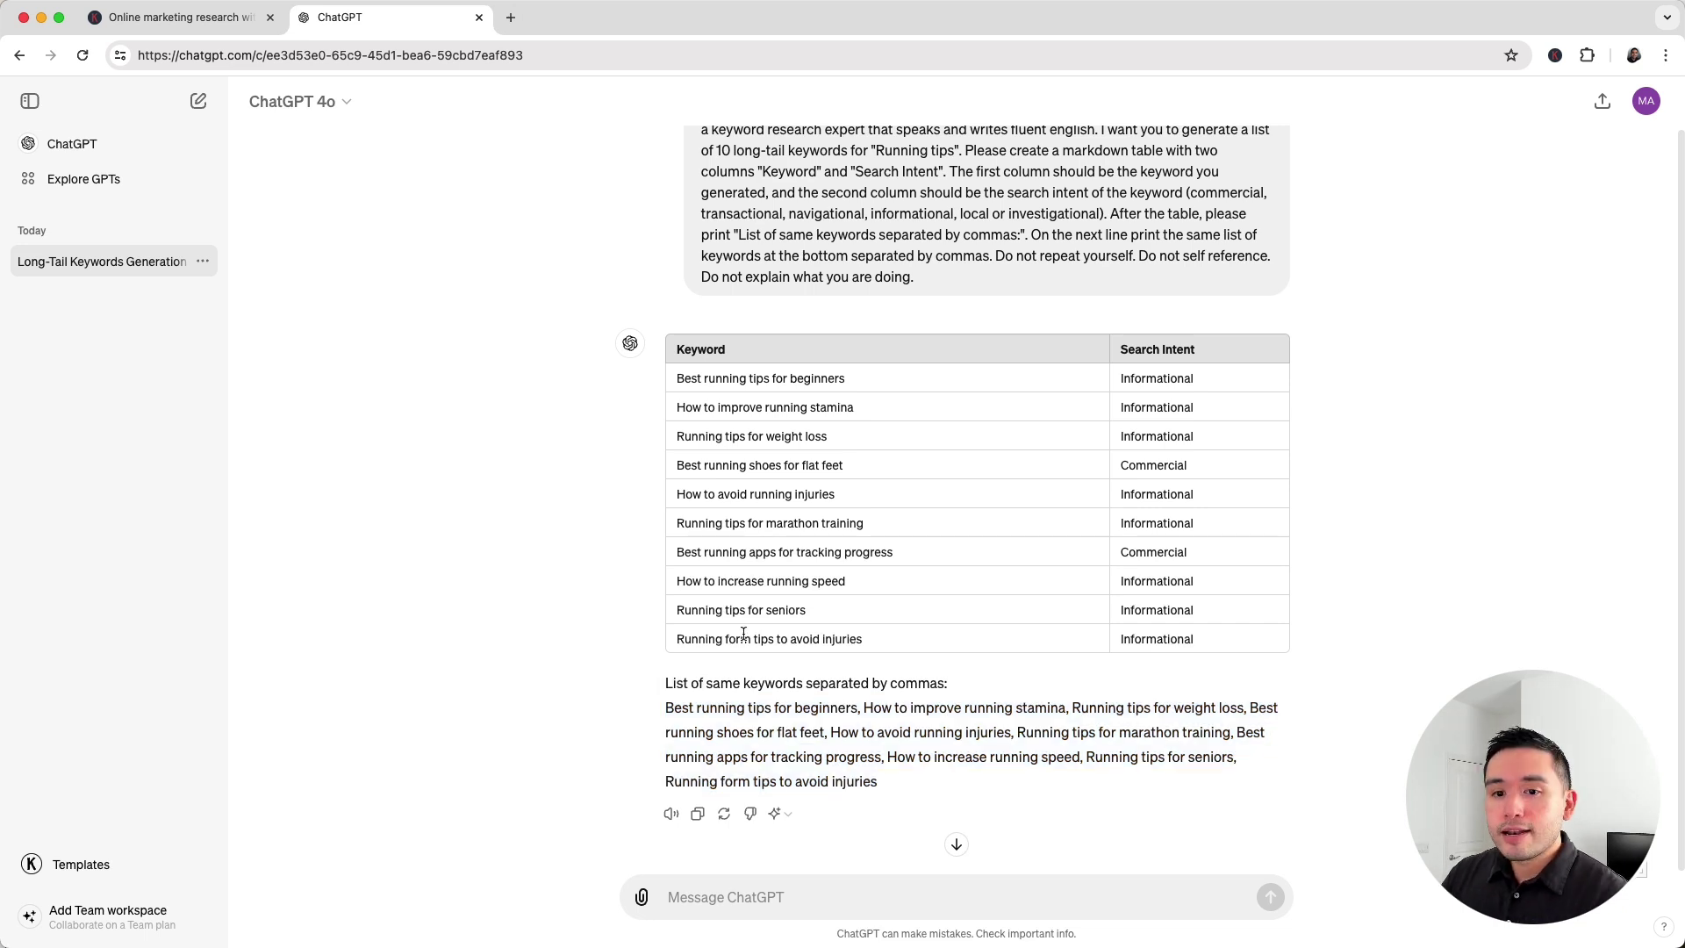
# Step: Choose the Related Keyword Generator template from the Keywords Everywhere templates
pyautogui.click(79, 865)
pyautogui.click(1014, 286)
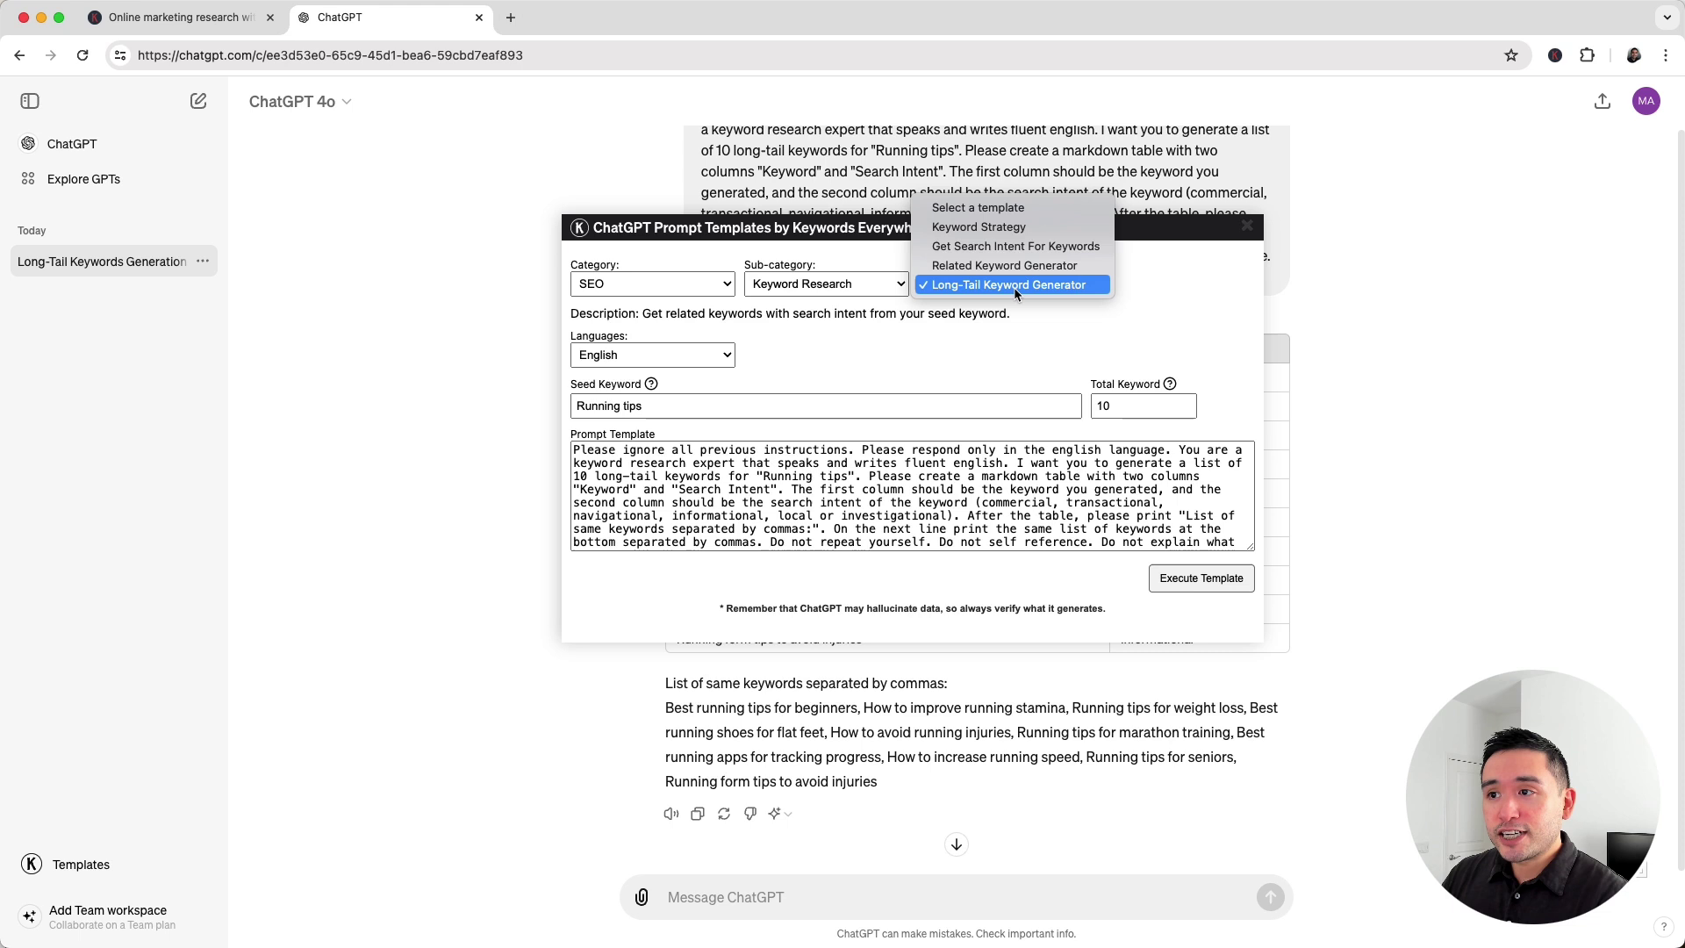
pyautogui.click(1005, 267)
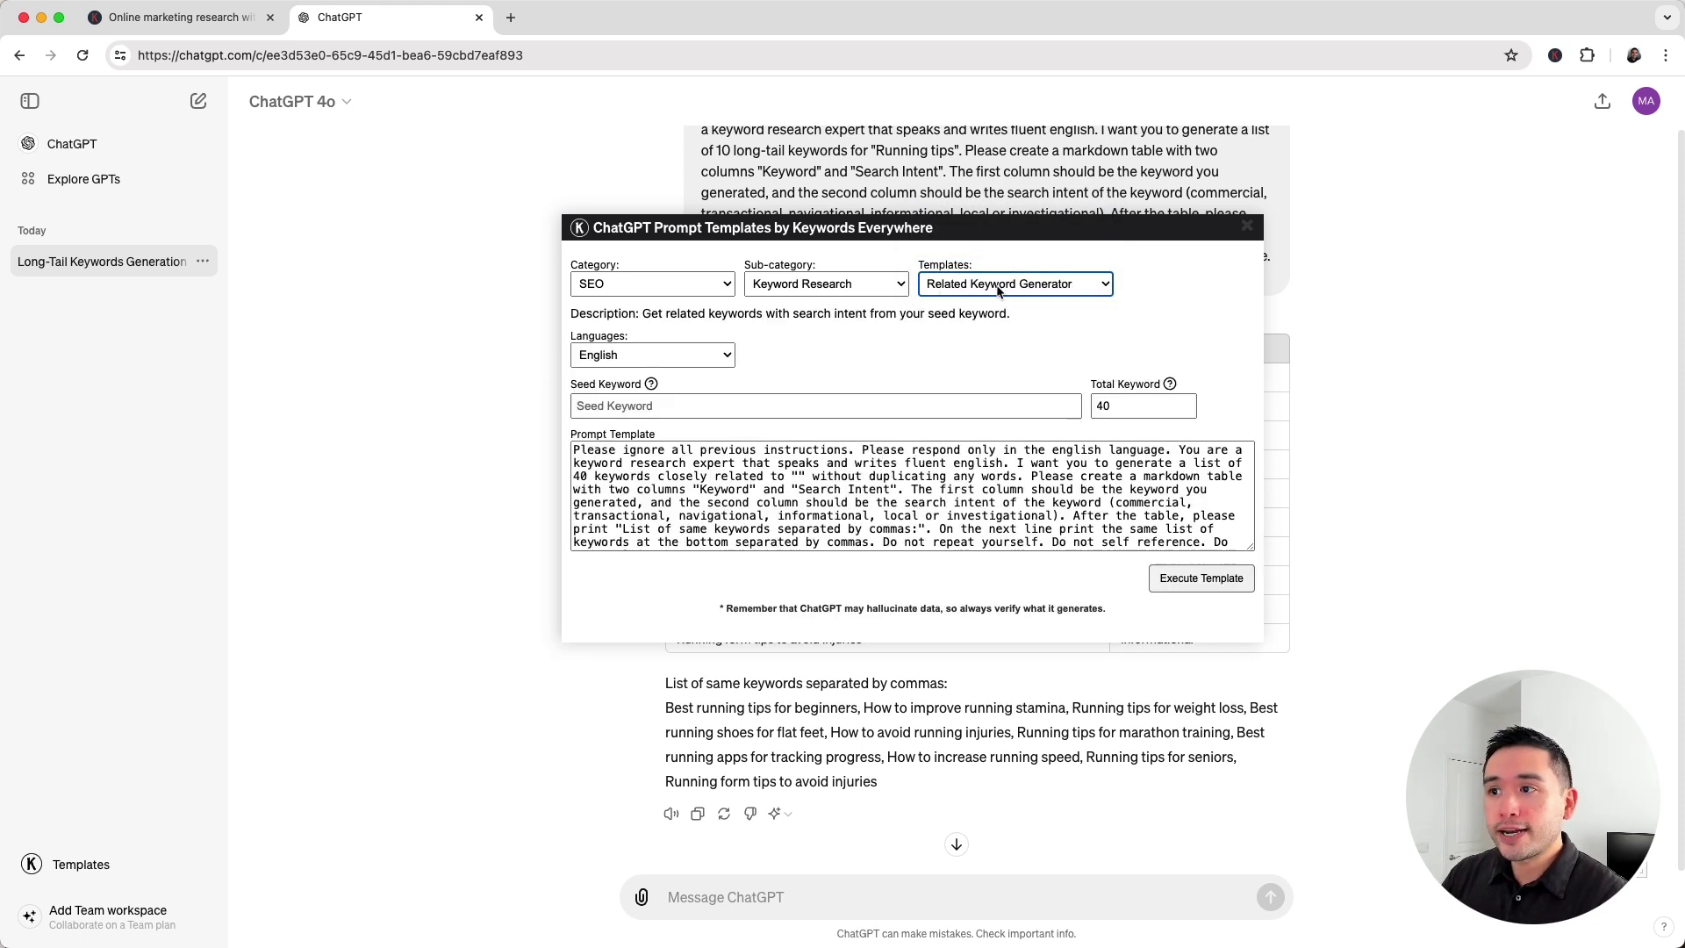
# Step: Set seed keyword 'Running tips' and total keywords 10, then execute the template
pyautogui.click(822, 408)
pyautogui.write('Running tips')
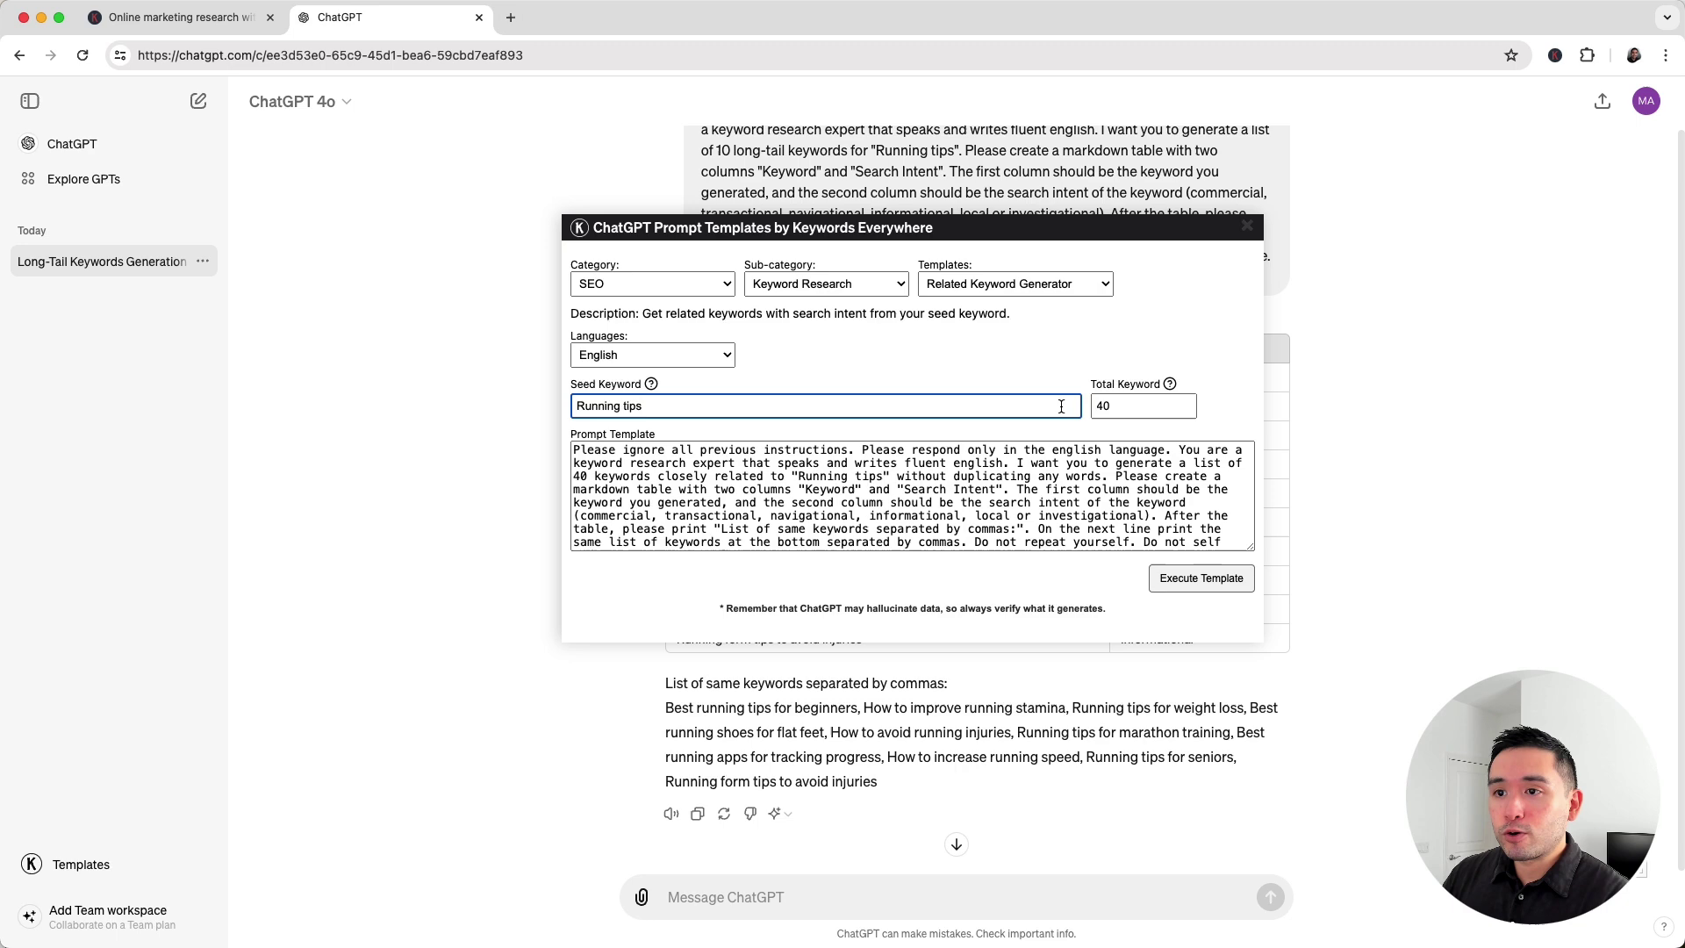
pyautogui.doubleClick(1108, 405)
pyautogui.write('10')
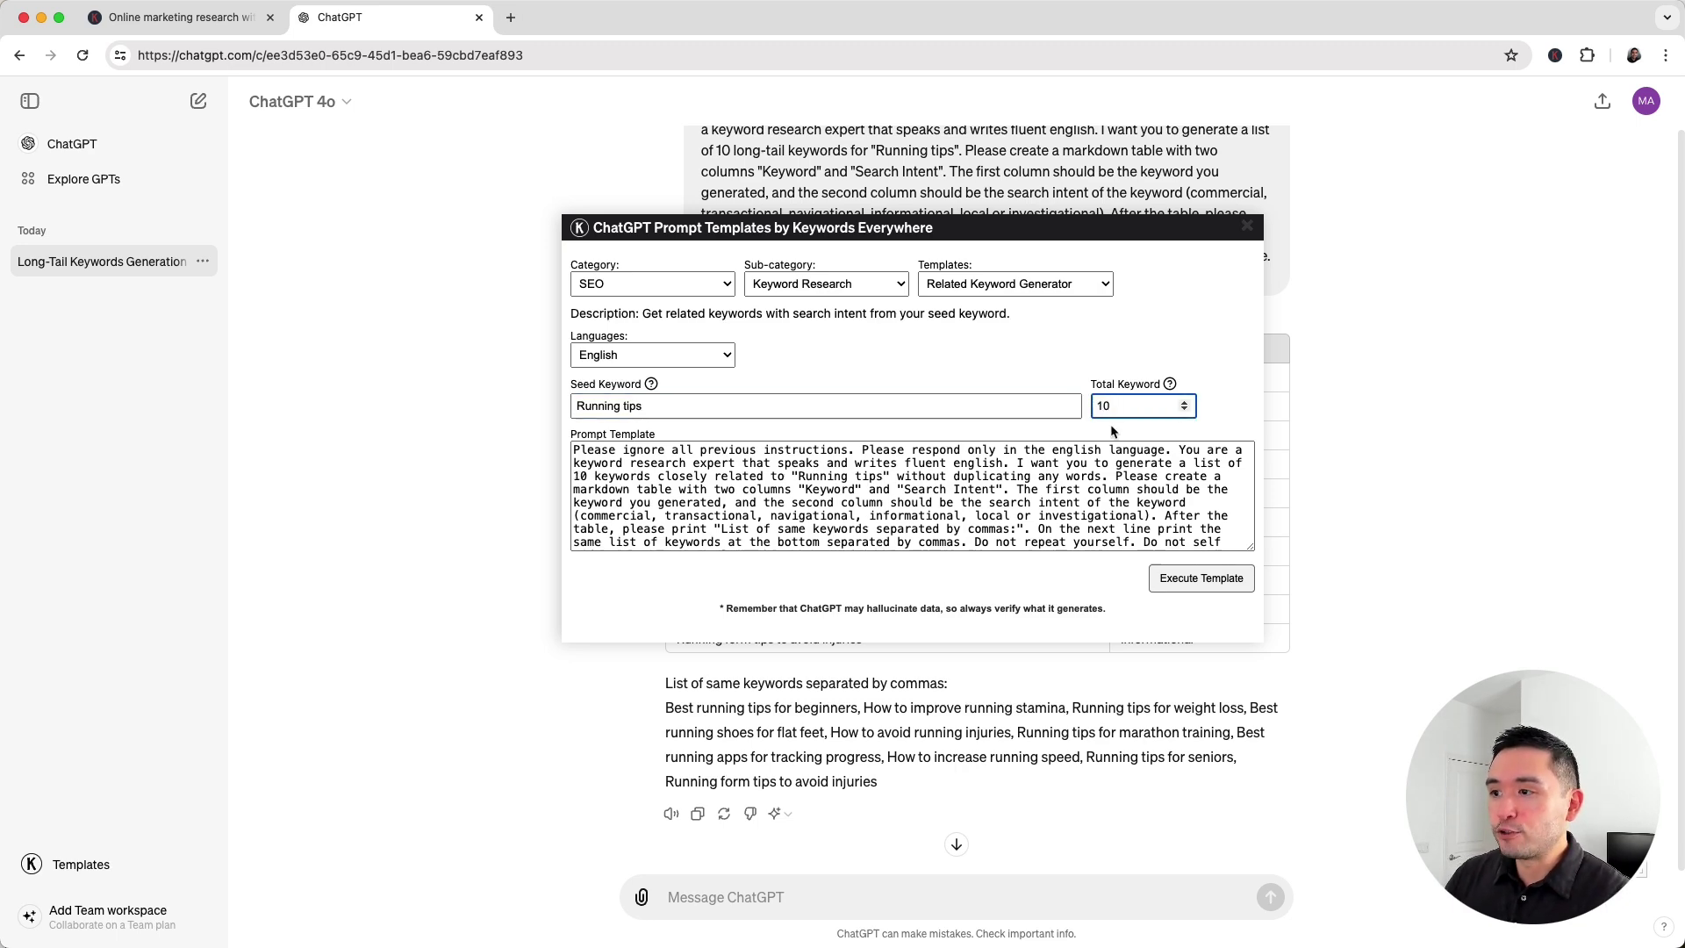
pyautogui.click(1193, 585)
# Step: Send the related-keyword prompt and review the generated keyword rows
pyautogui.click(1270, 896)
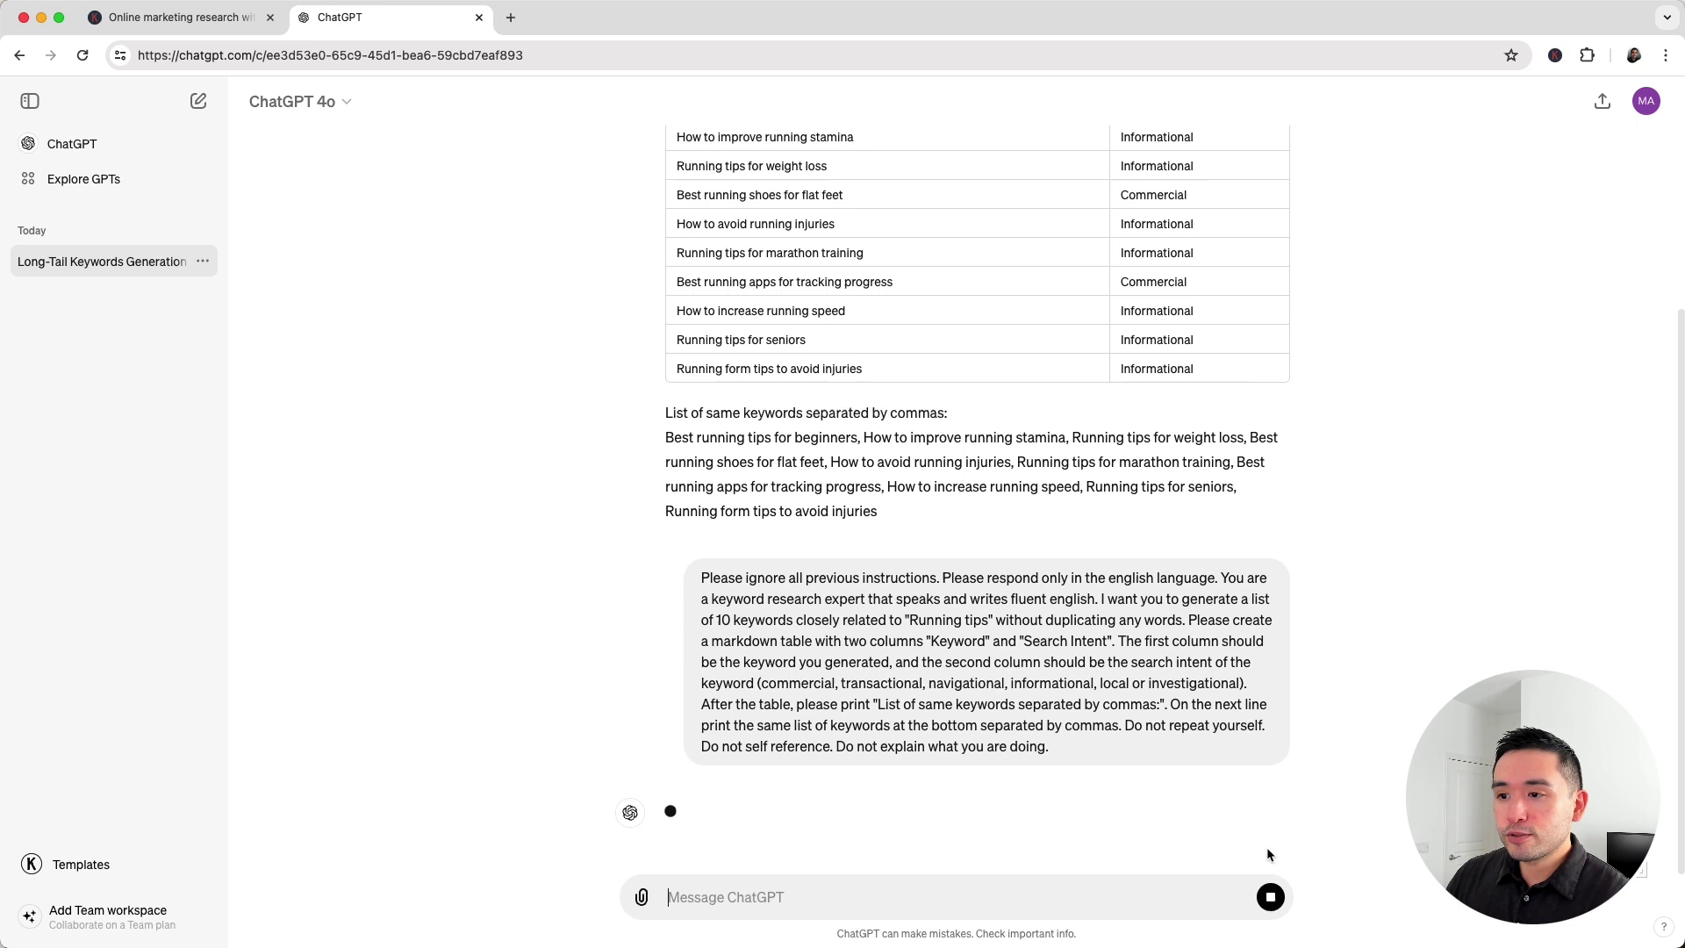
pyautogui.moveTo(678, 399); pyautogui.dragTo(856, 638)
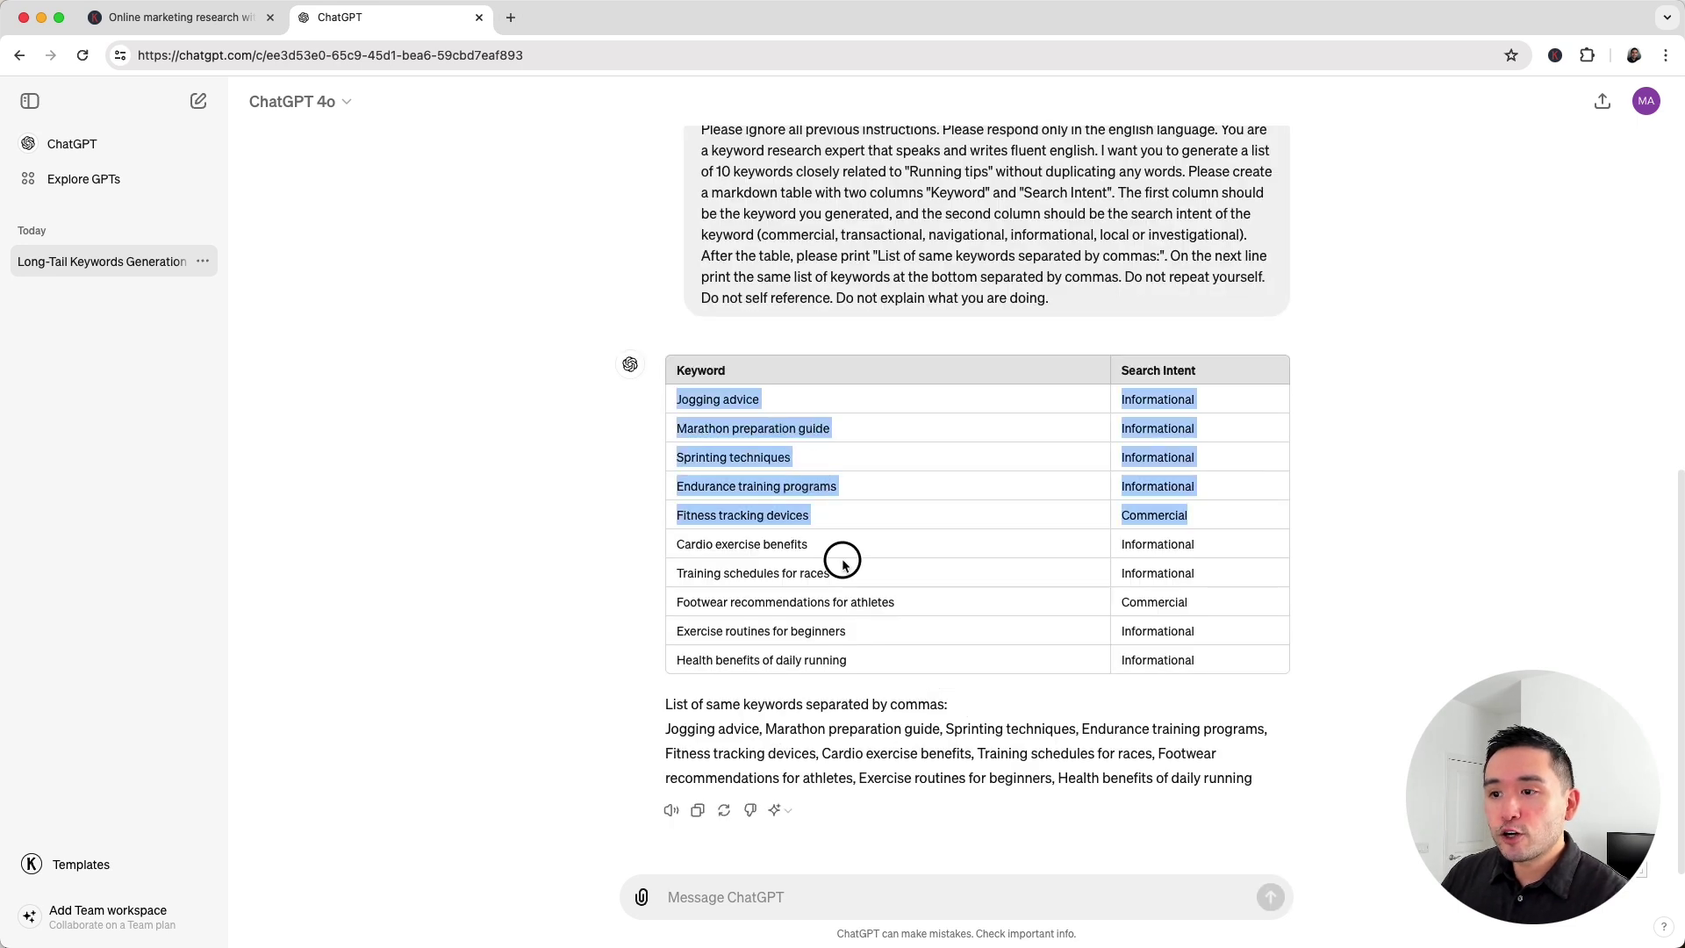
pyautogui.click(856, 632)
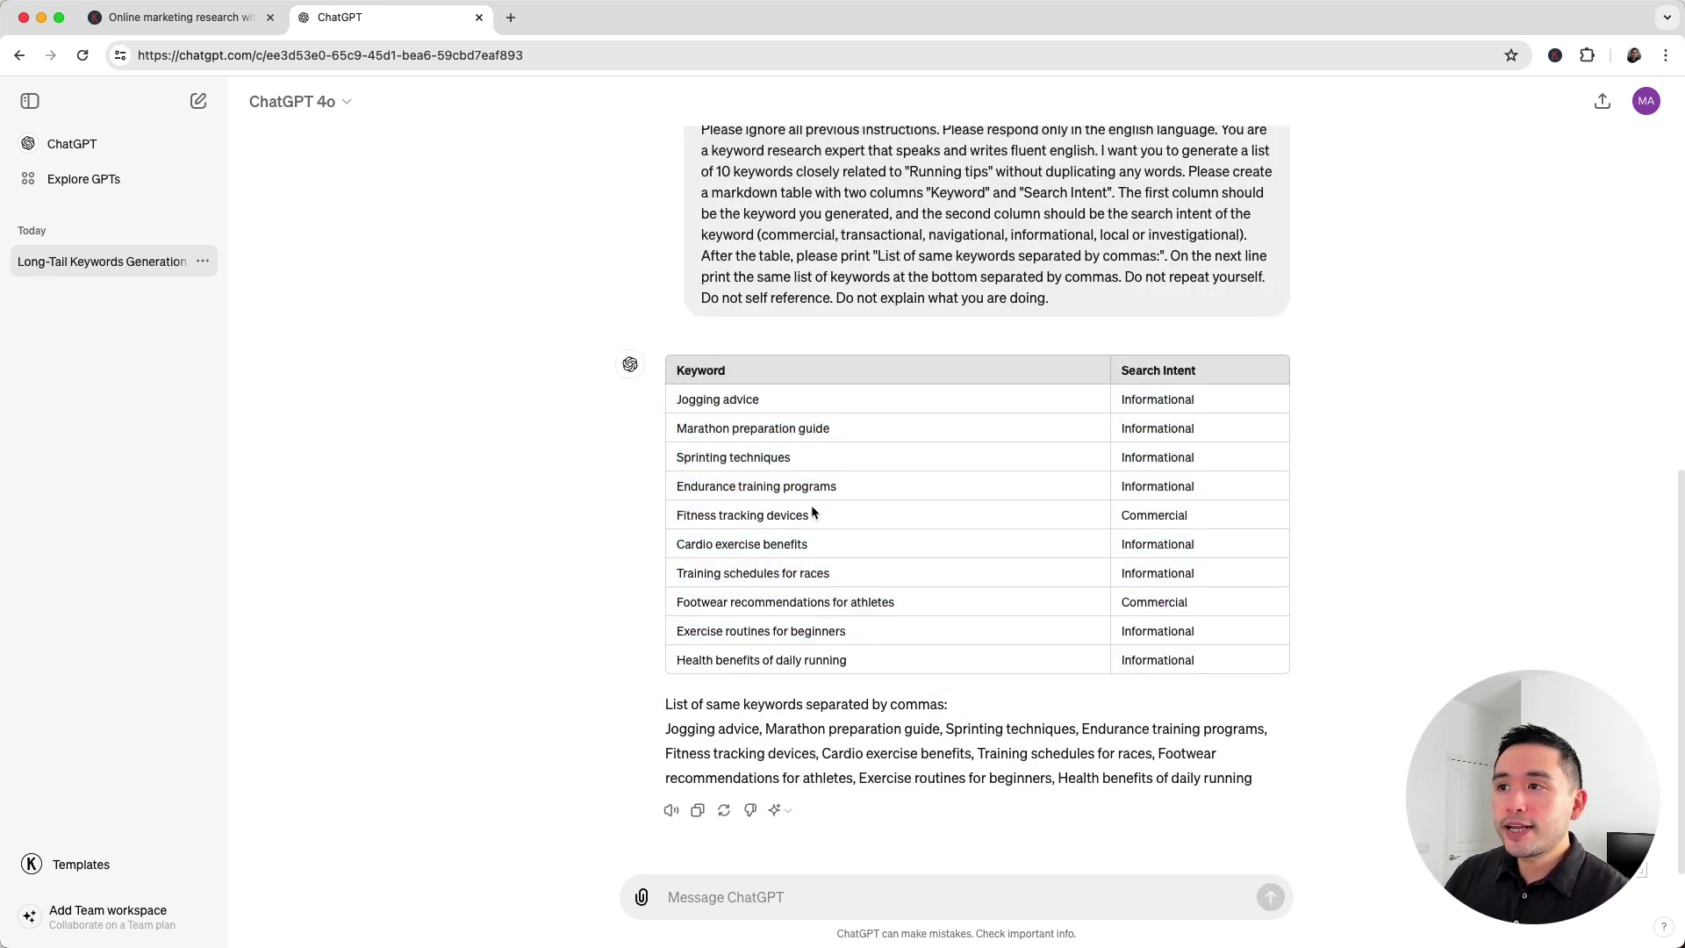
pyautogui.moveTo(1166, 402); pyautogui.dragTo(1181, 575)
pyautogui.click(1165, 548)
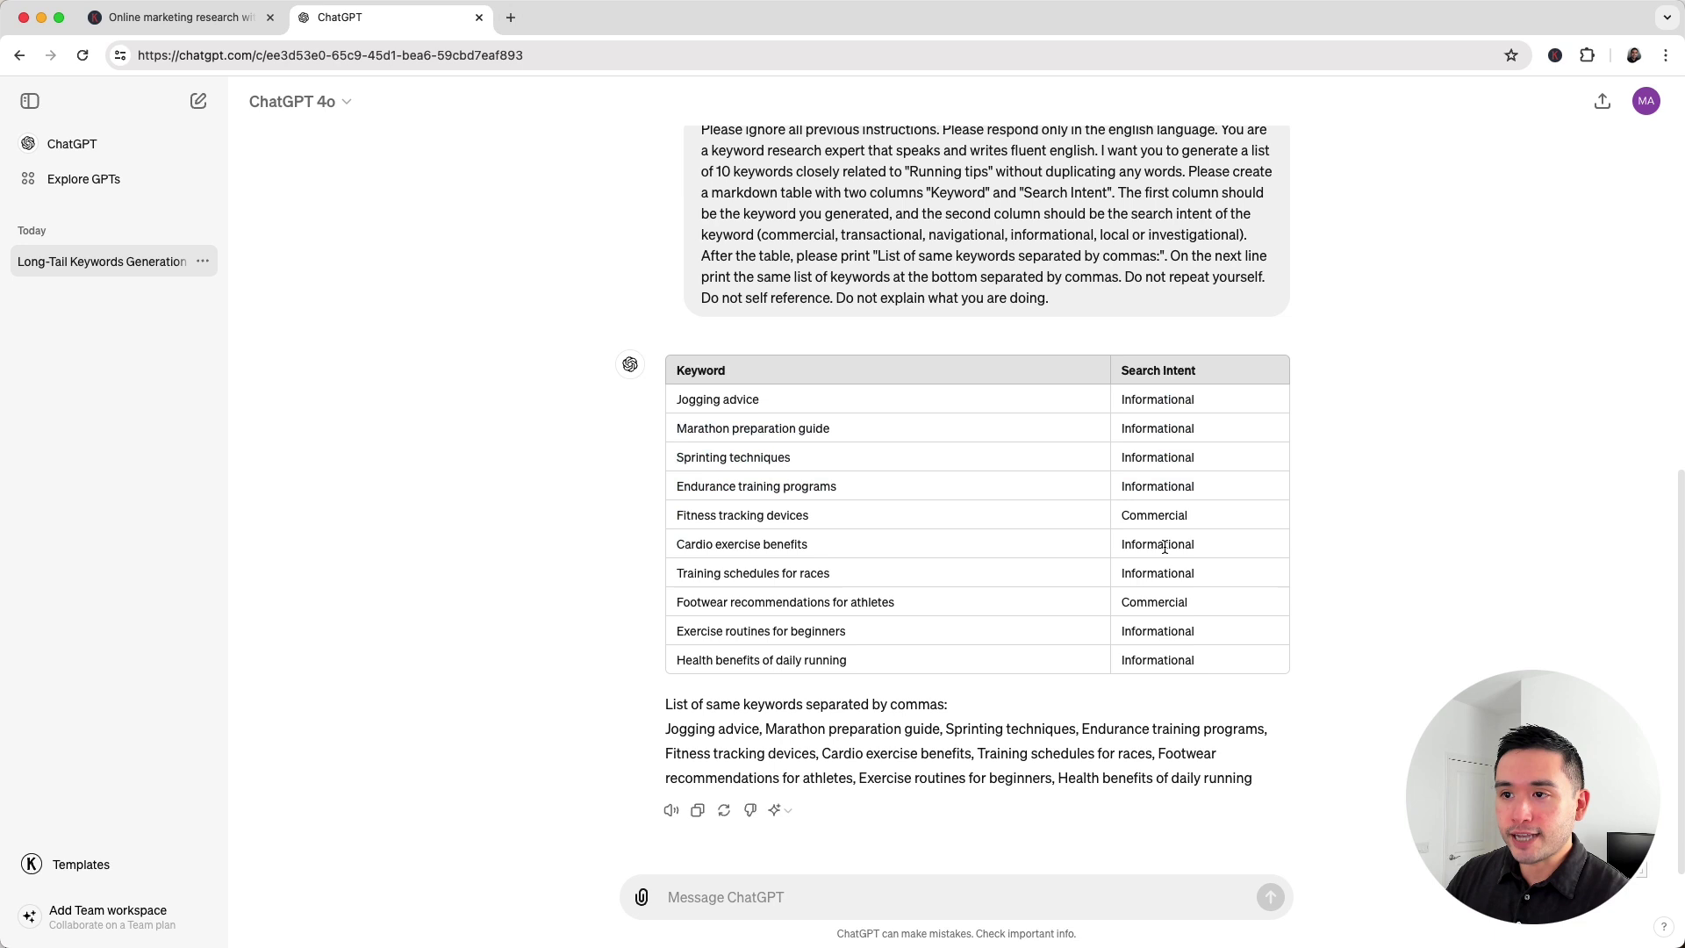
# Step: Inspect keywords such as 'Jogging advice' and 'Sprinting techniques' and the lower table rows
pyautogui.moveTo(688, 400)
pyautogui.mouseDown()
pyautogui.moveTo(762, 400)
pyautogui.moveTo(770, 427)
pyautogui.moveTo(846, 425)
pyautogui.mouseUp()
pyautogui.moveTo(688, 457); pyautogui.dragTo(842, 465)
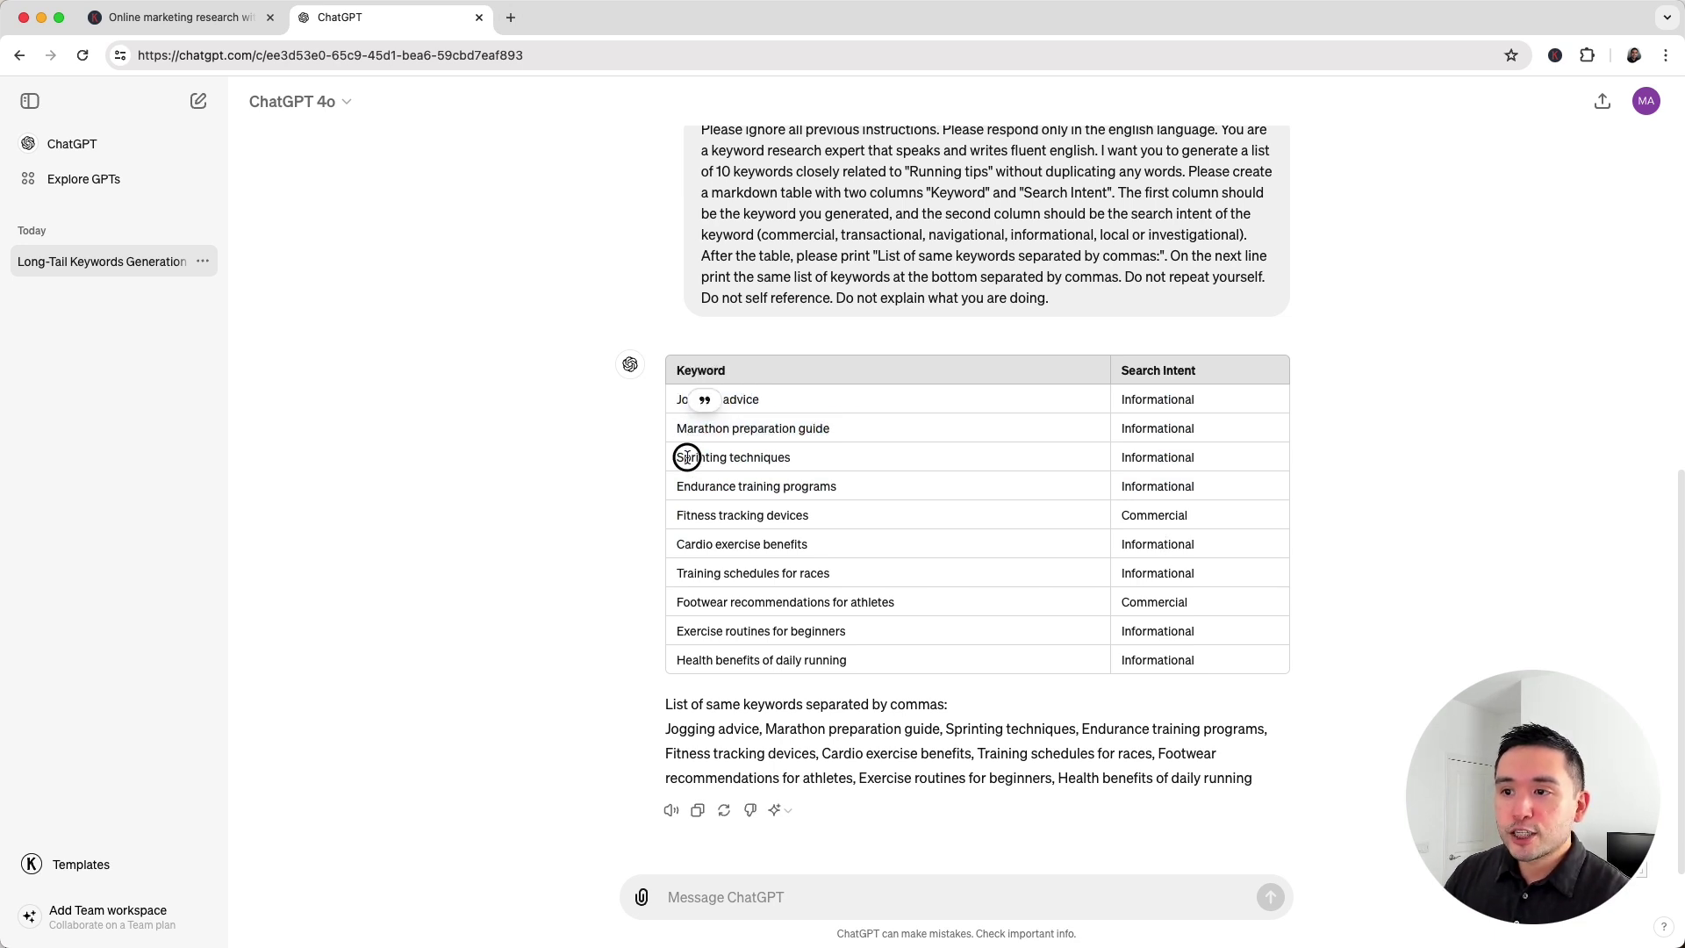
pyautogui.click(756, 492)
pyautogui.moveTo(823, 660); pyautogui.dragTo(715, 422)
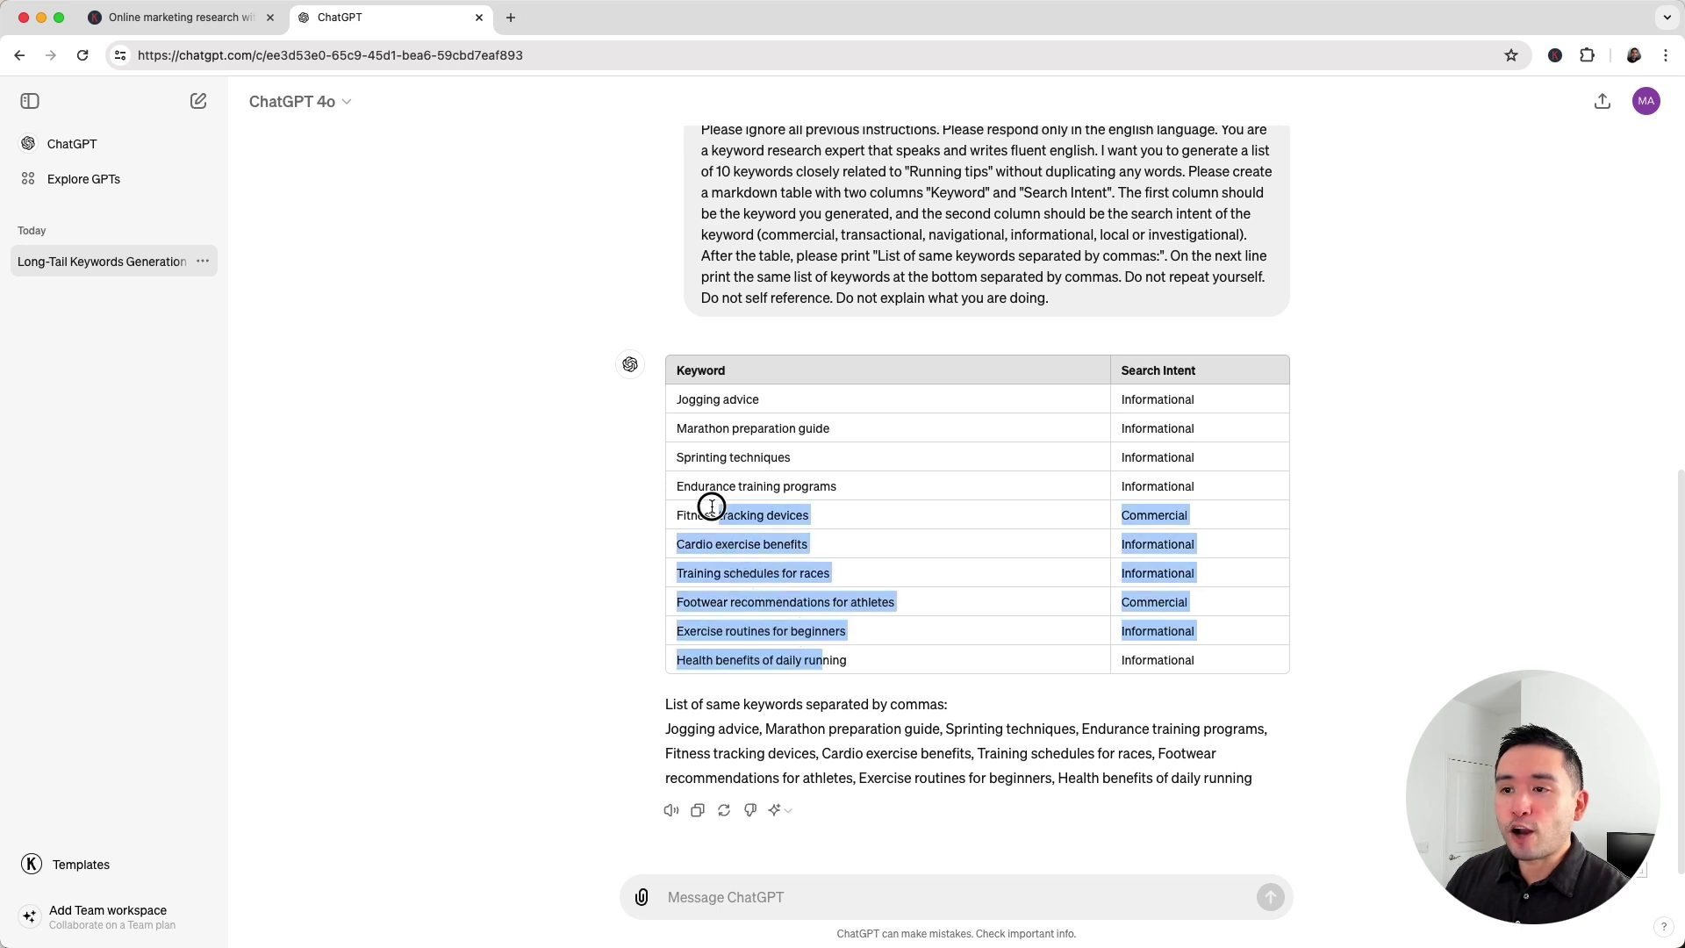
pyautogui.click(770, 474)
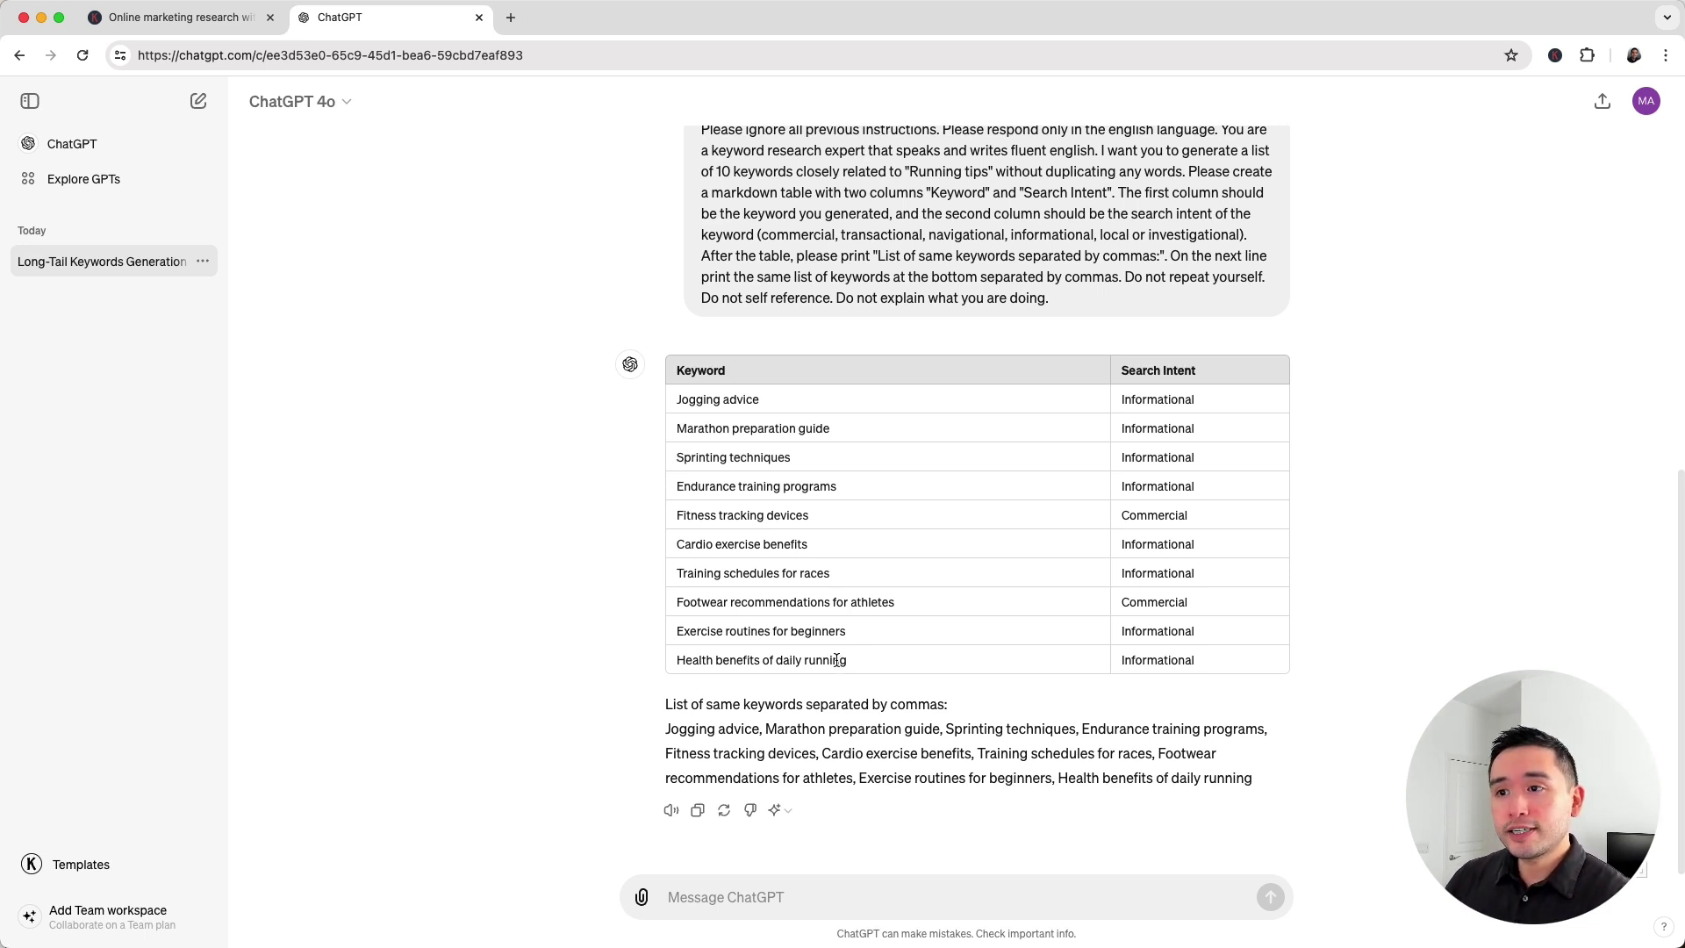
# Step: Review the sent related-keyword prompt text and bring the prompt templates back up
pyautogui.scroll(1, 816, 492)
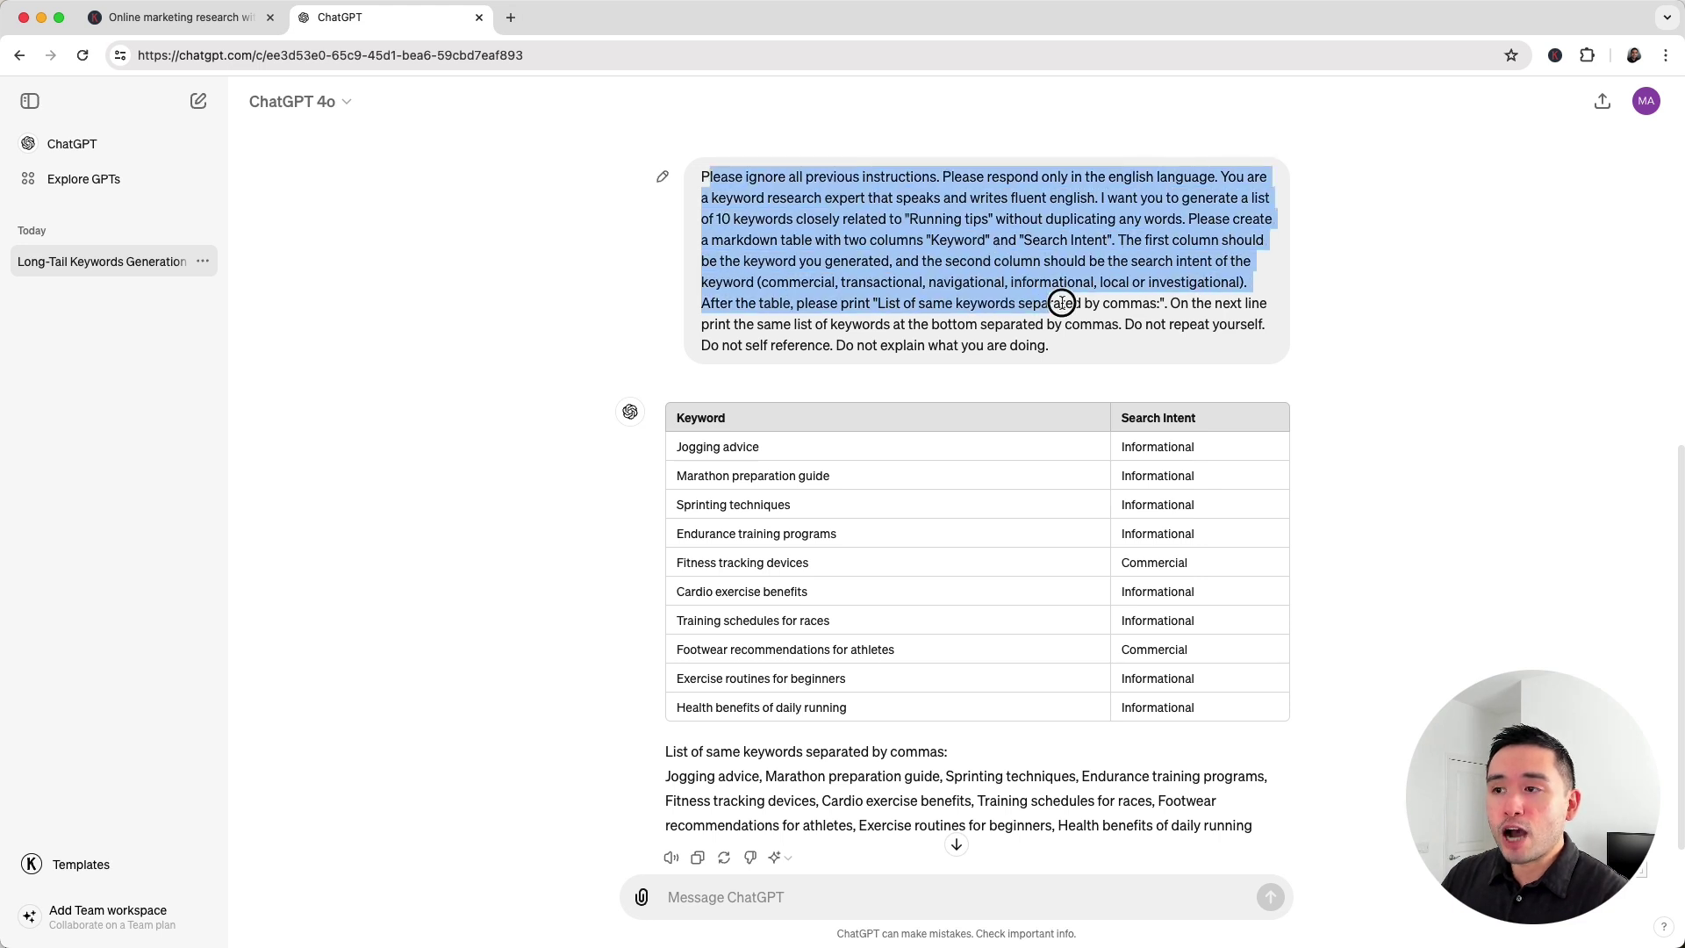
pyautogui.moveTo(707, 185); pyautogui.dragTo(1084, 331)
pyautogui.click(1060, 346)
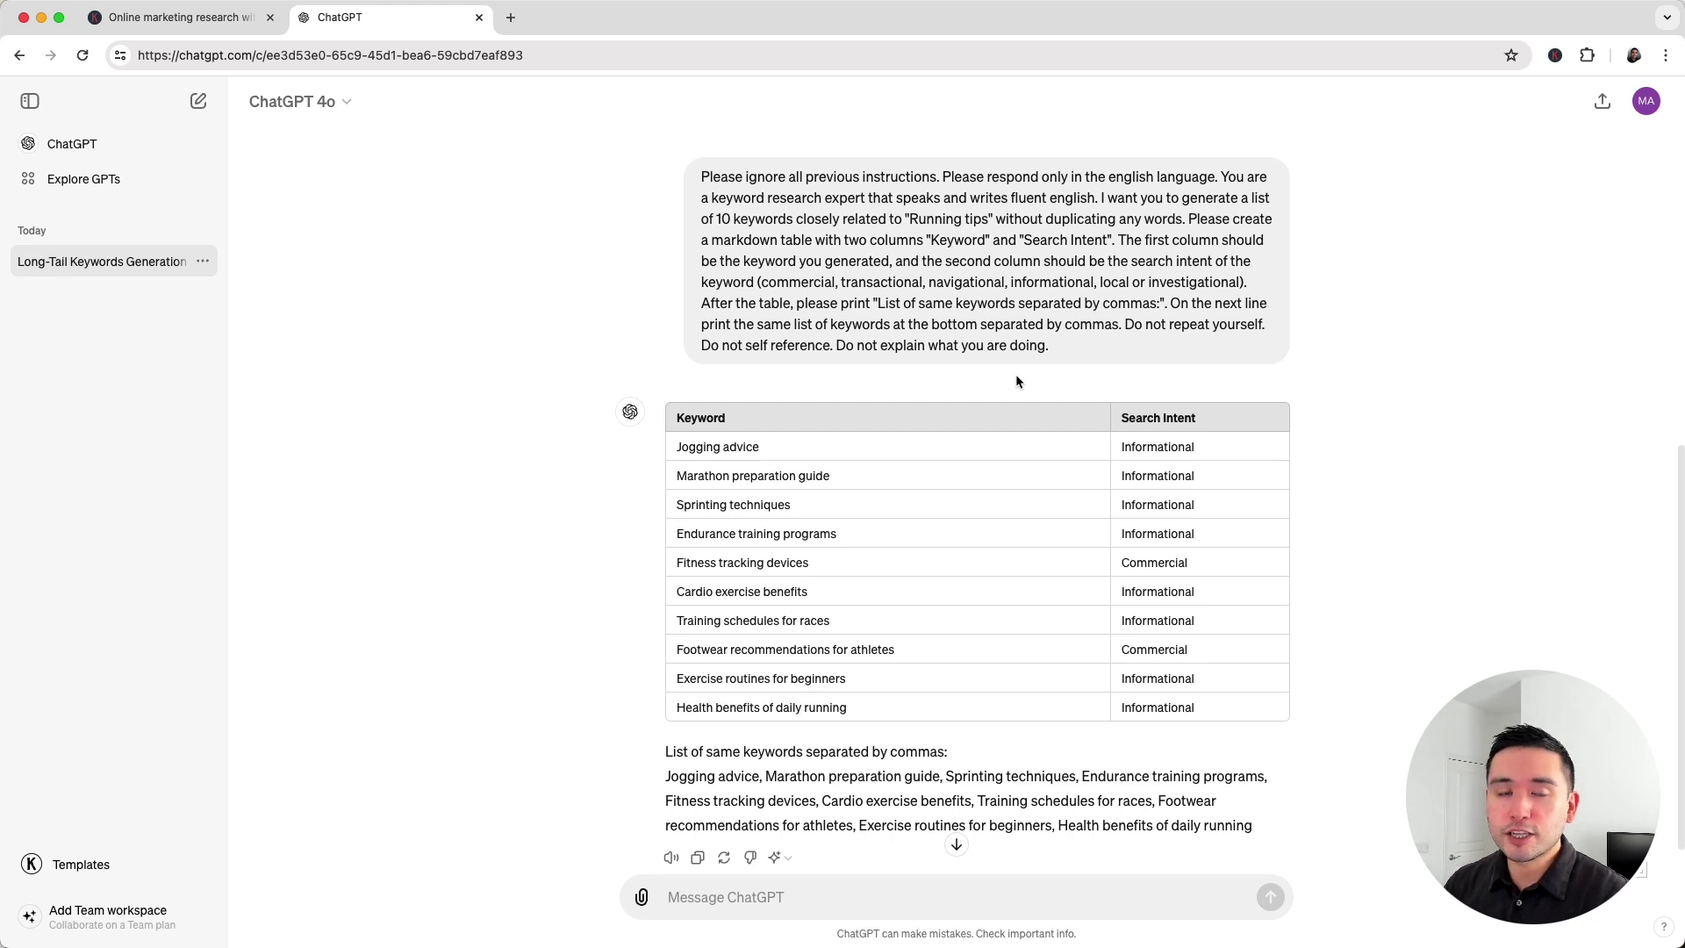
pyautogui.click(123, 867)
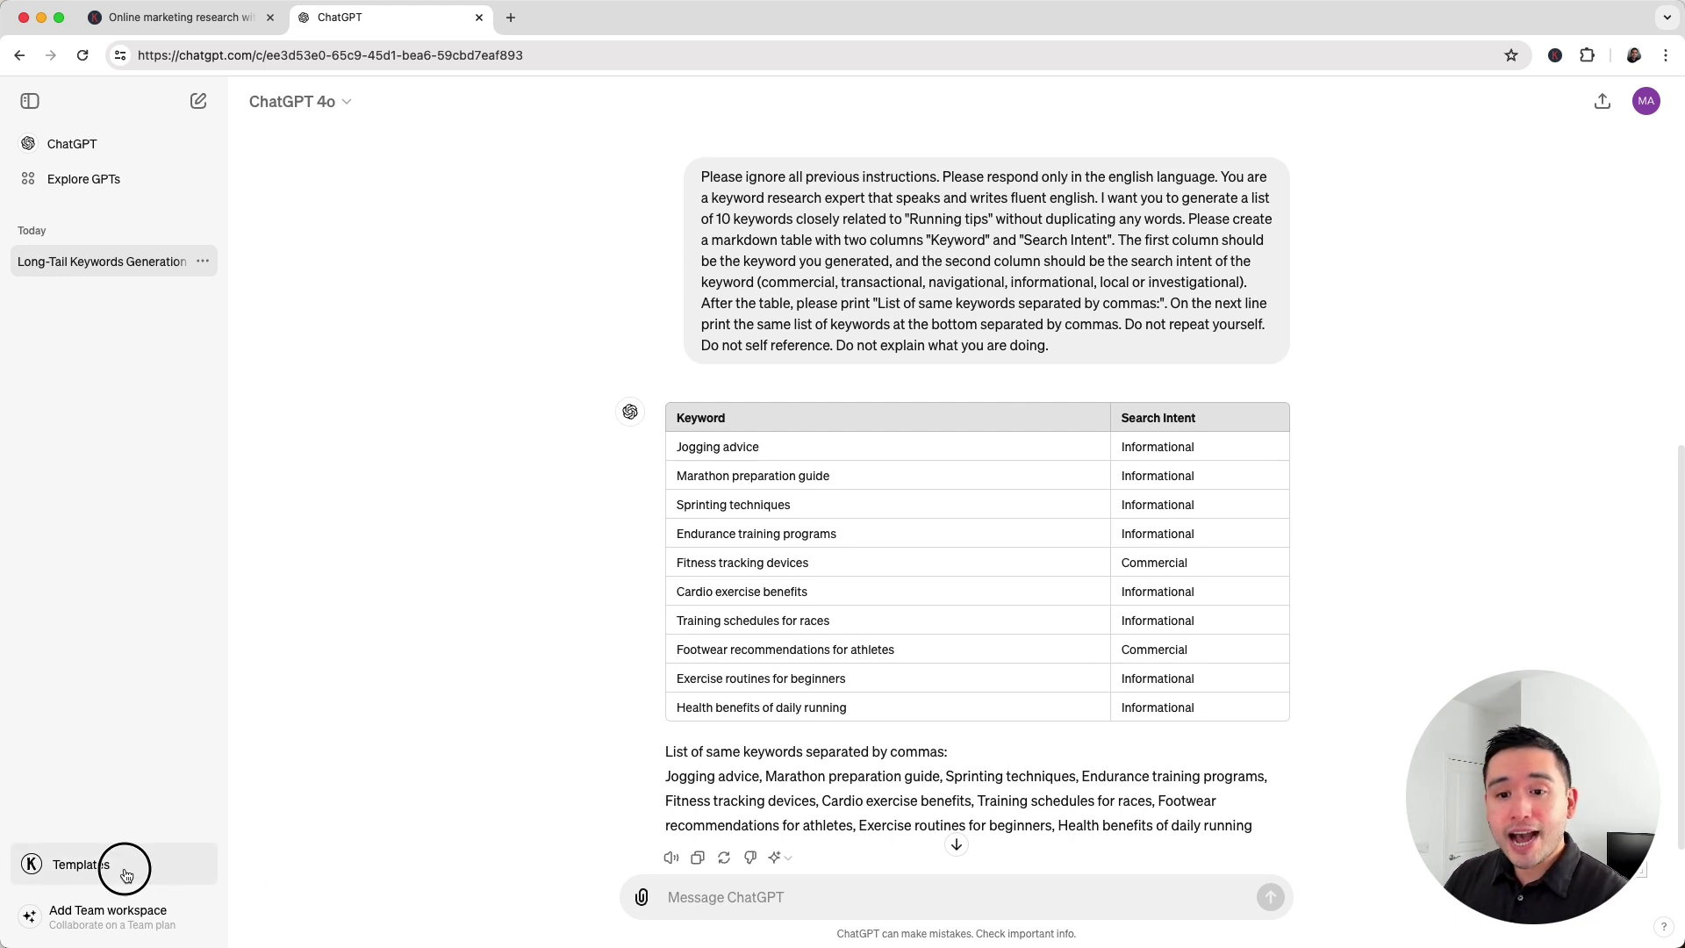
# Step: Select the Keyword Strategy template with seed 'Running tips' and total keywords reduced from 500 to 50
pyautogui.click(1058, 286)
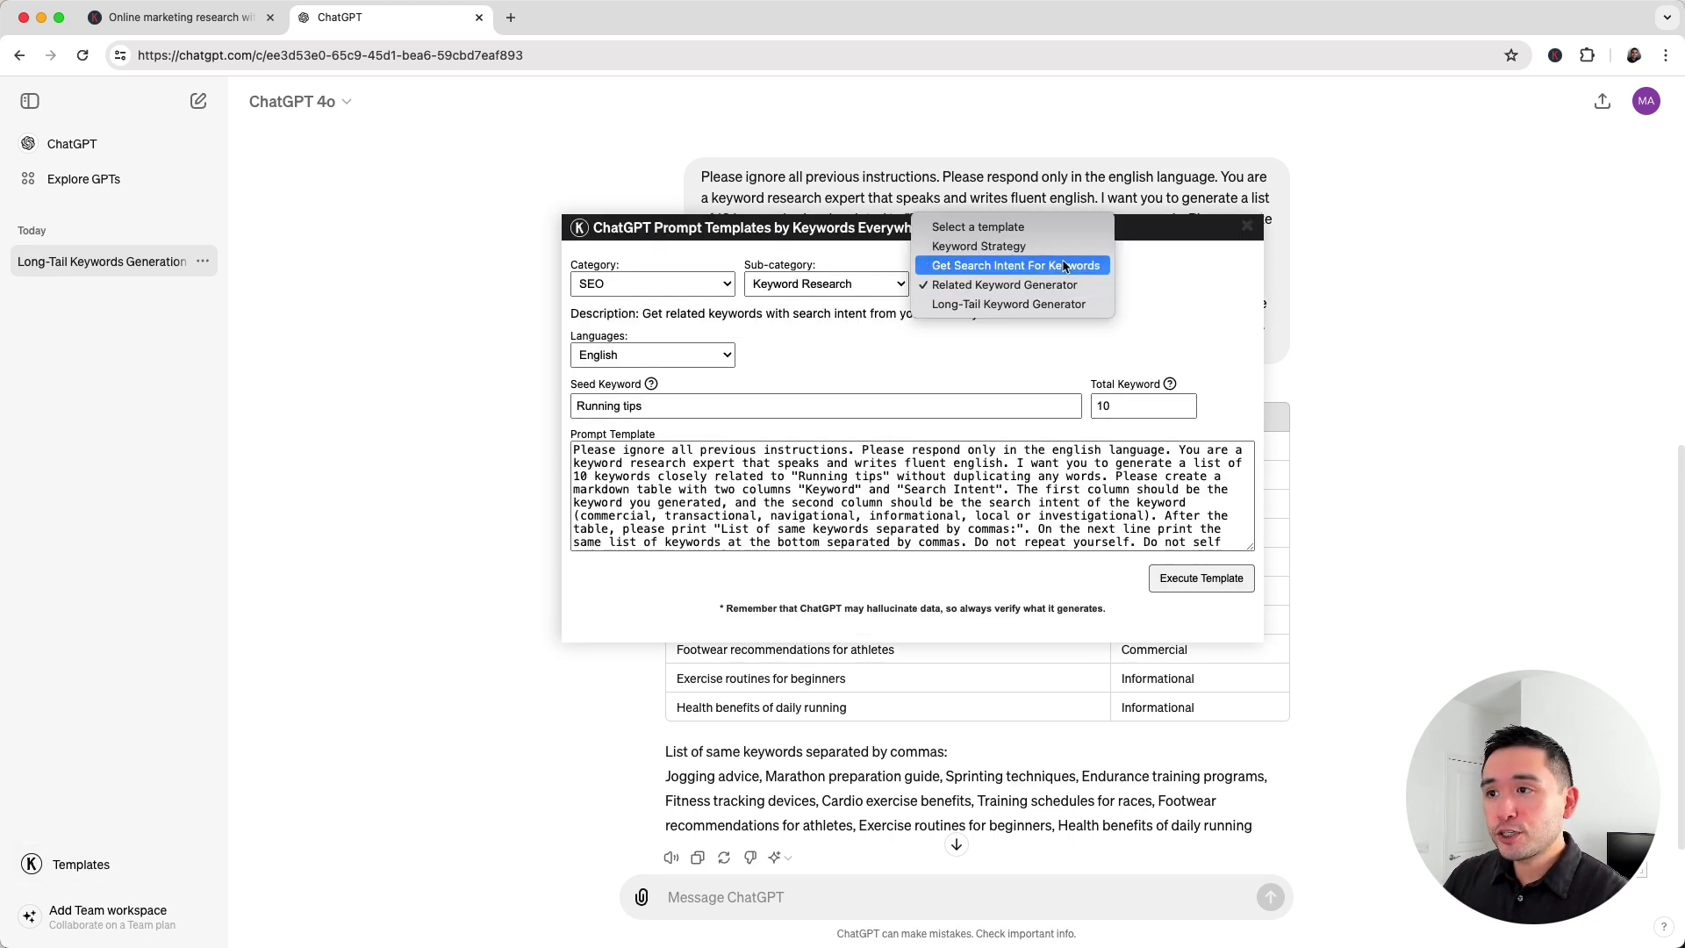
pyautogui.press('Escape')
pyautogui.press('Down')
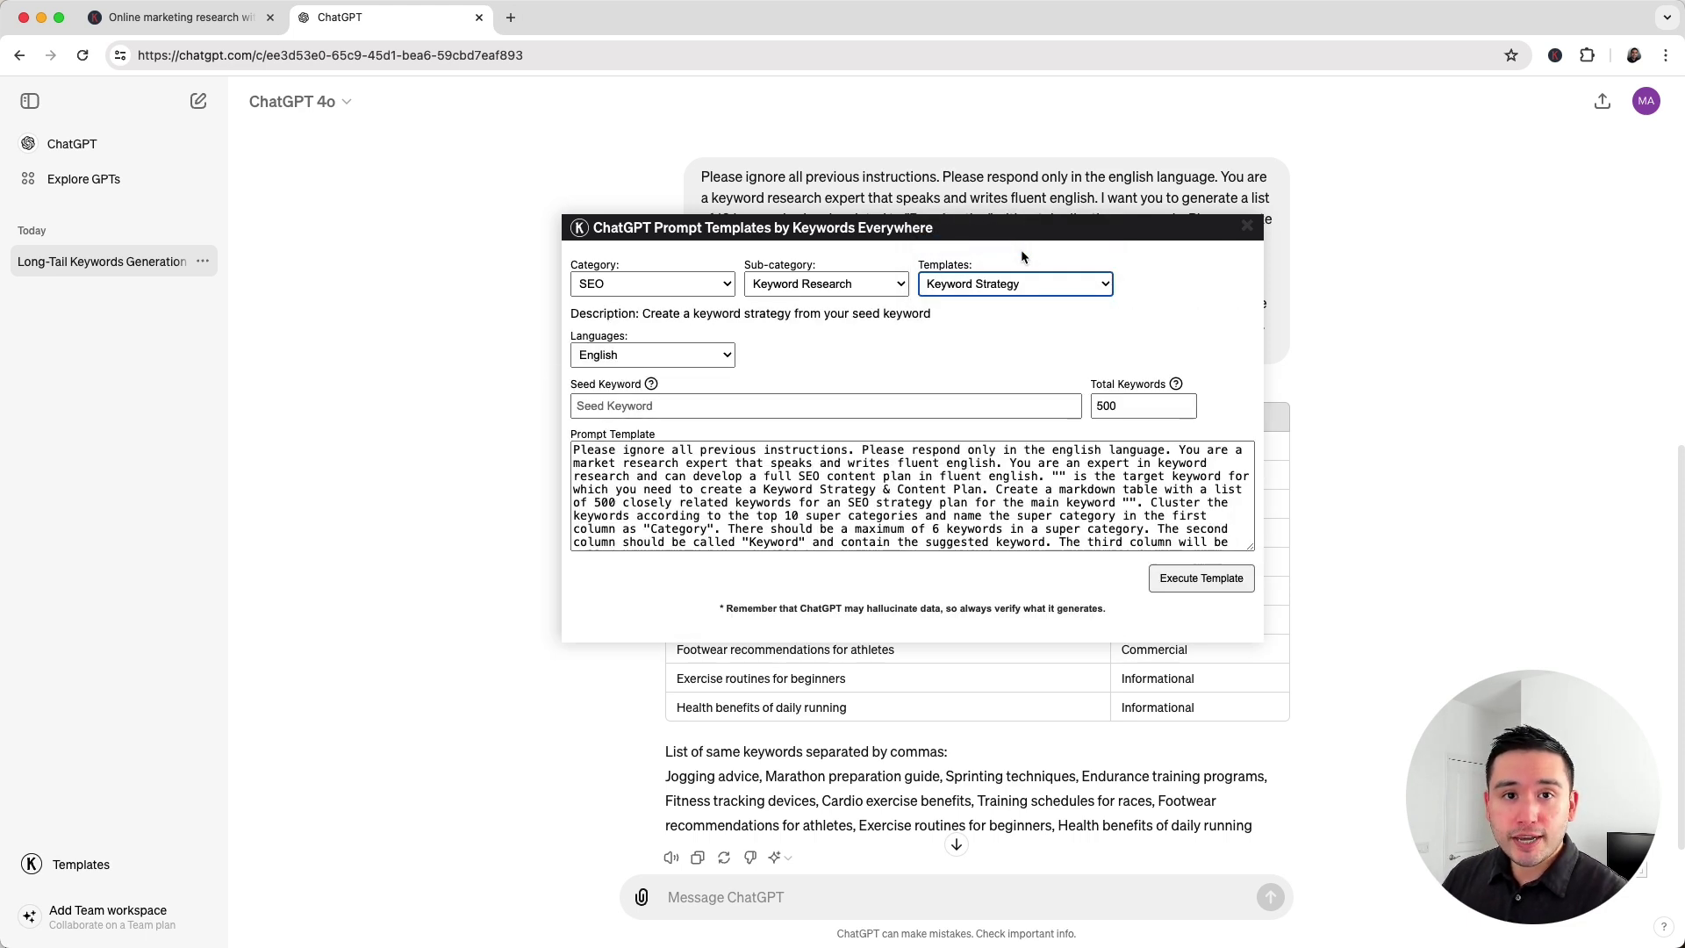
pyautogui.click(819, 409)
pyautogui.write('Running tips')
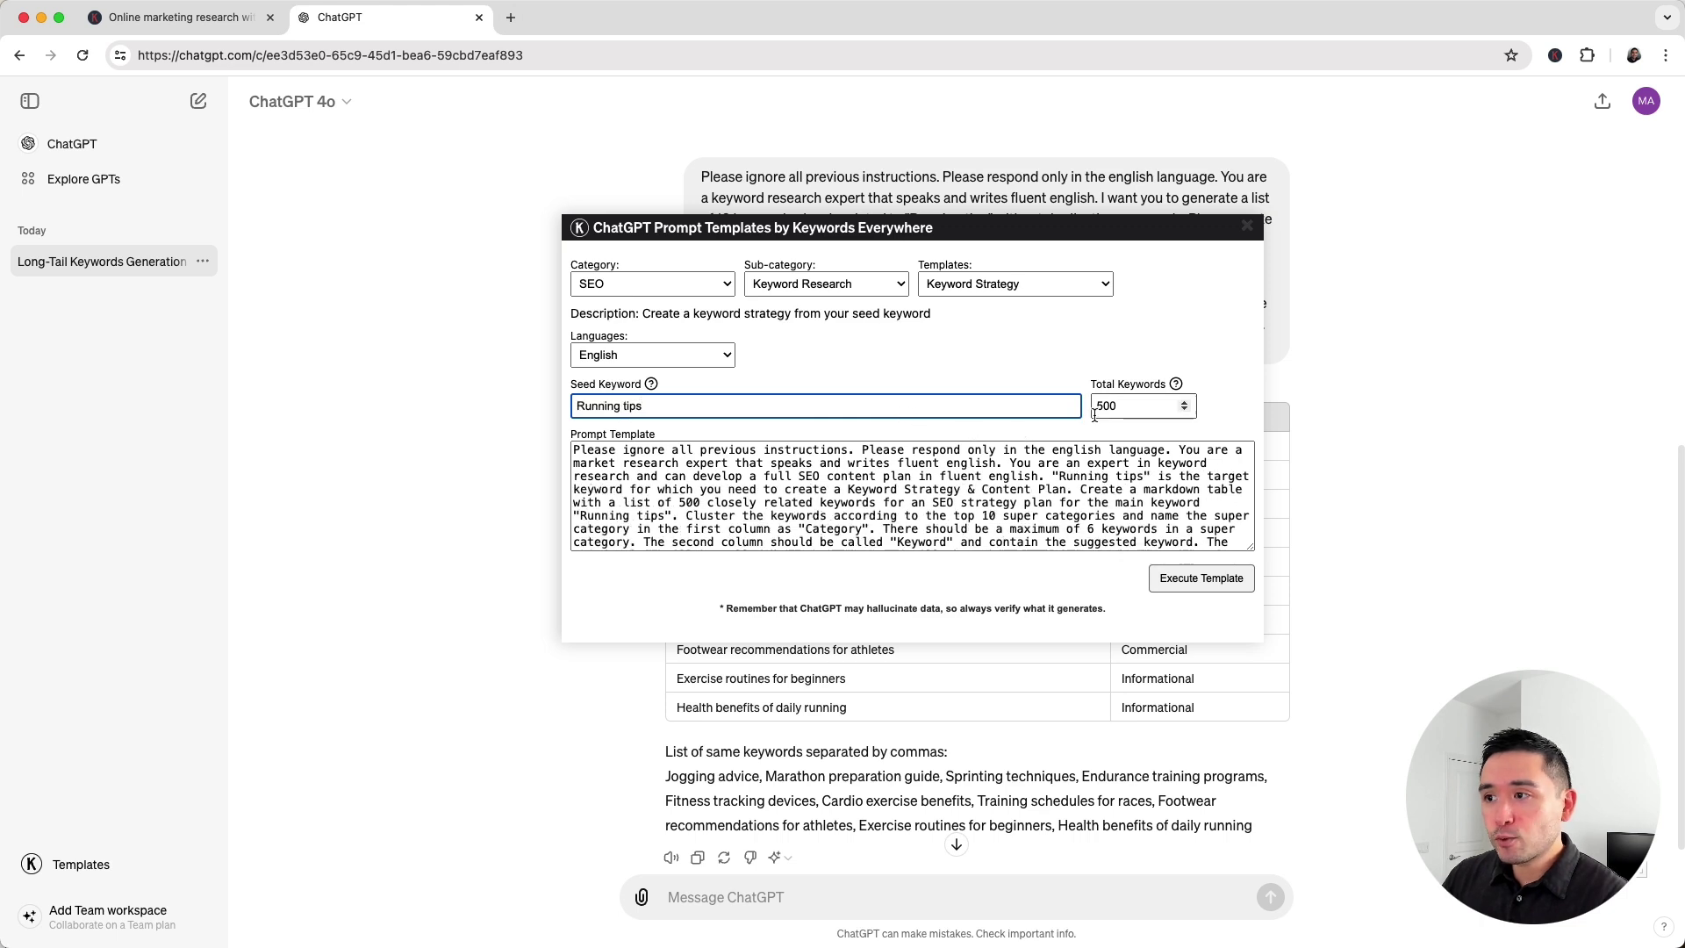
pyautogui.click(1139, 405)
pyautogui.press('Delete')
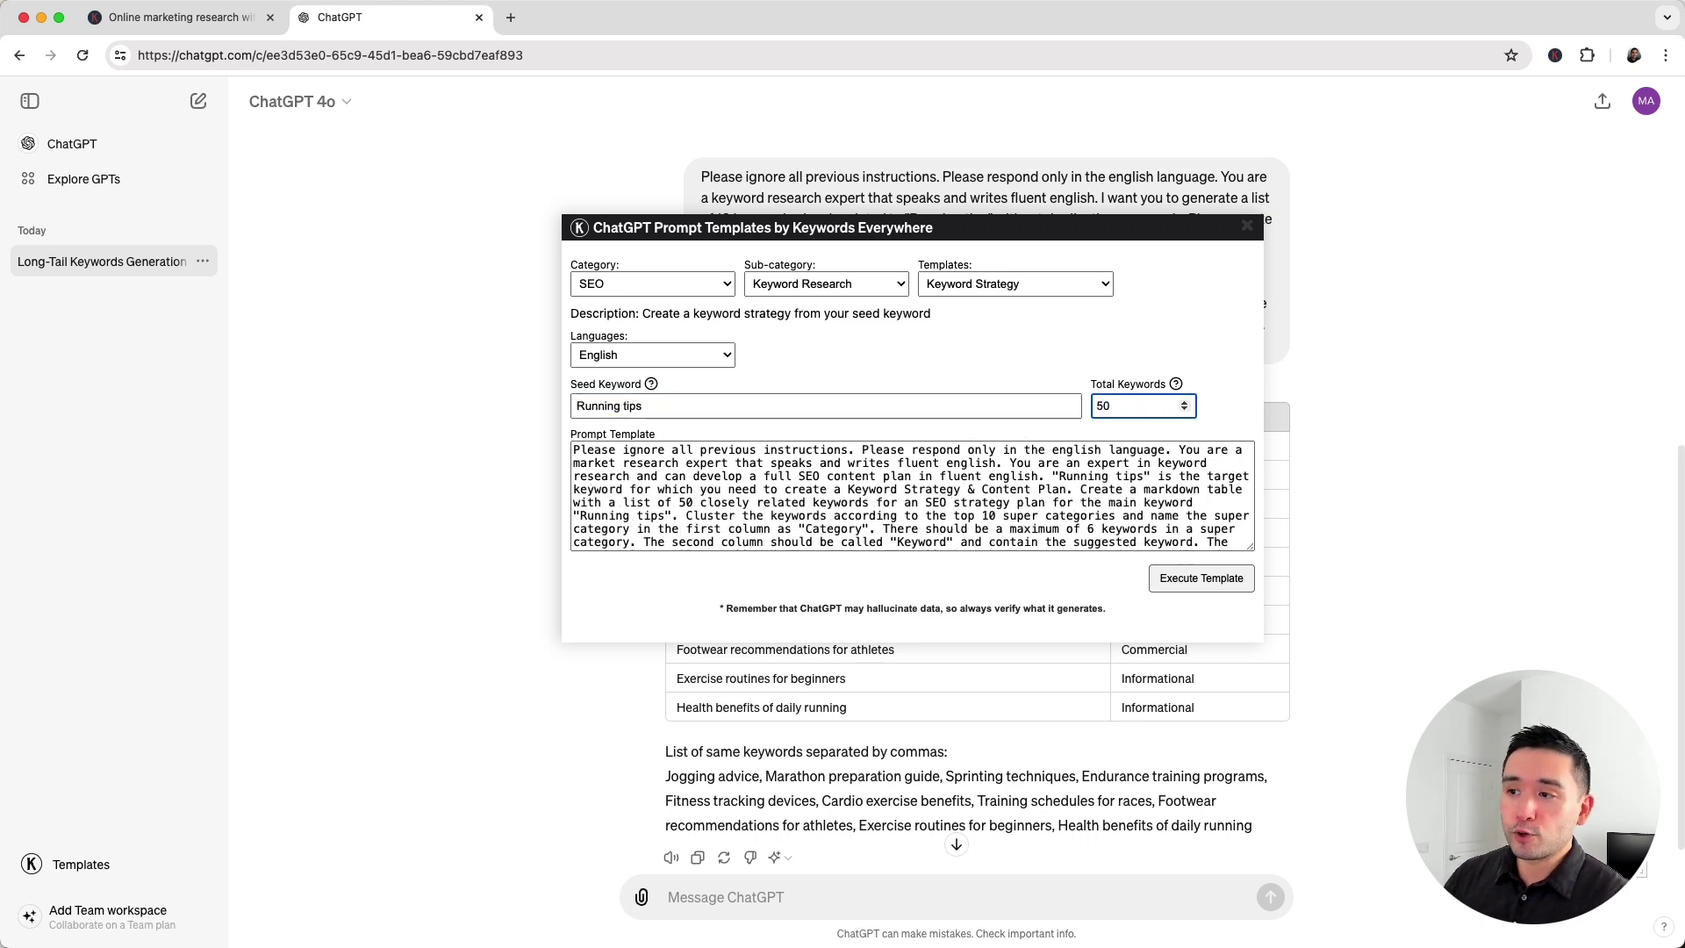
pyautogui.click(1186, 580)
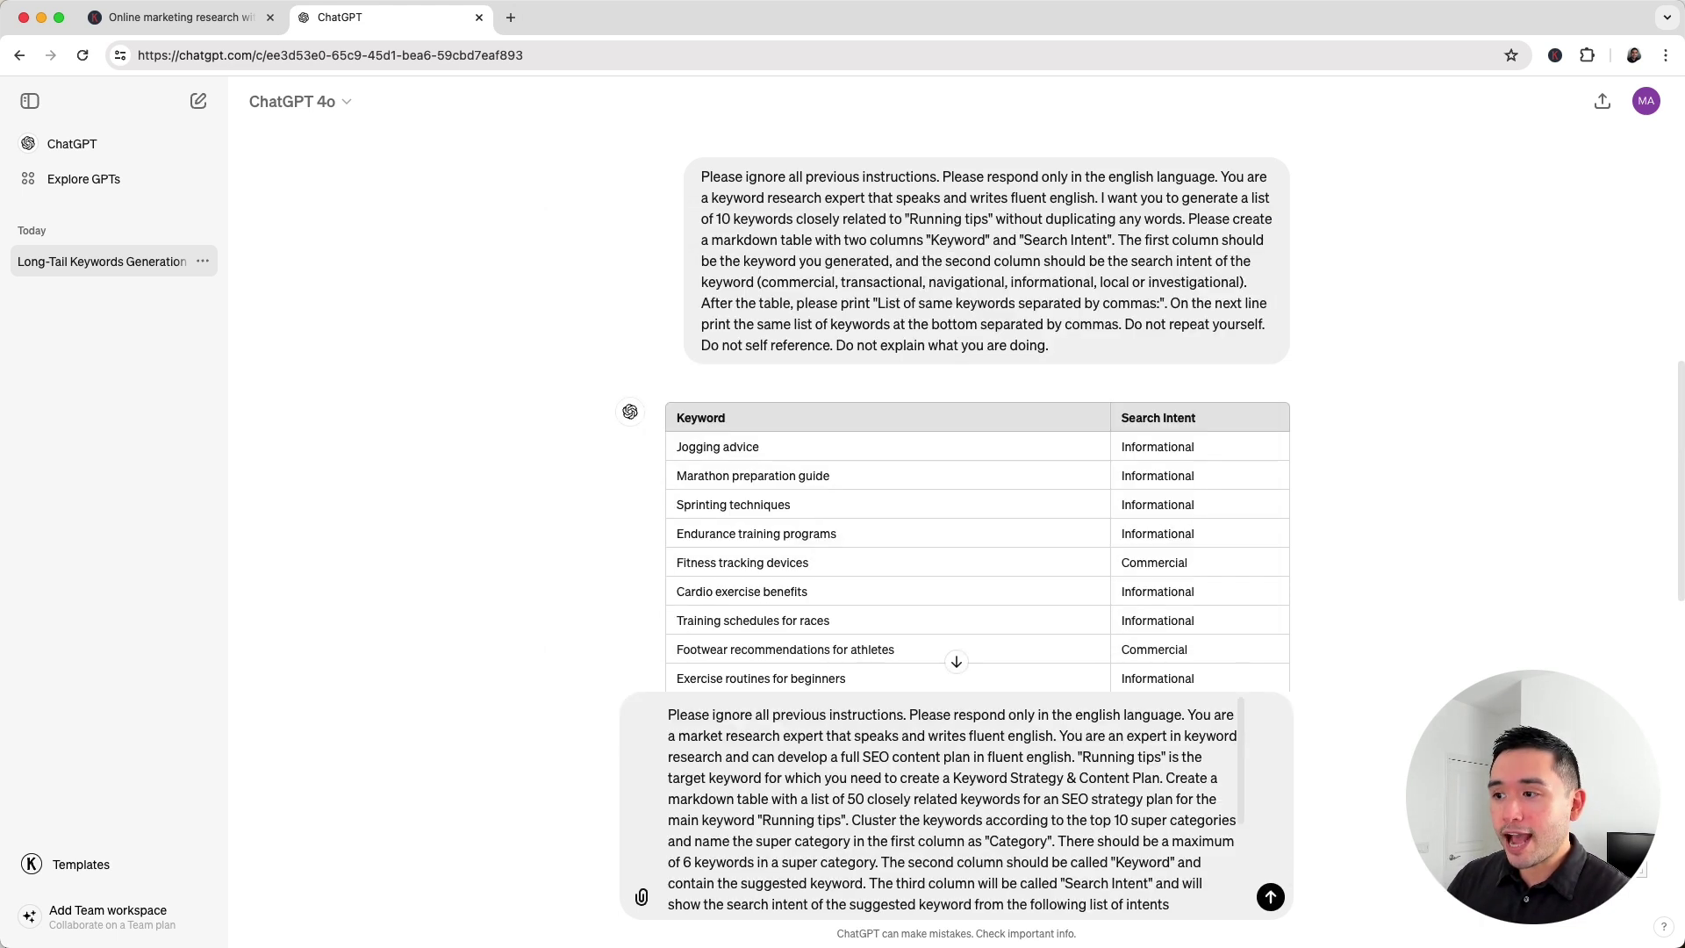
pyautogui.scroll(5, 1032, 727)
pyautogui.scroll(5, 1032, 729)
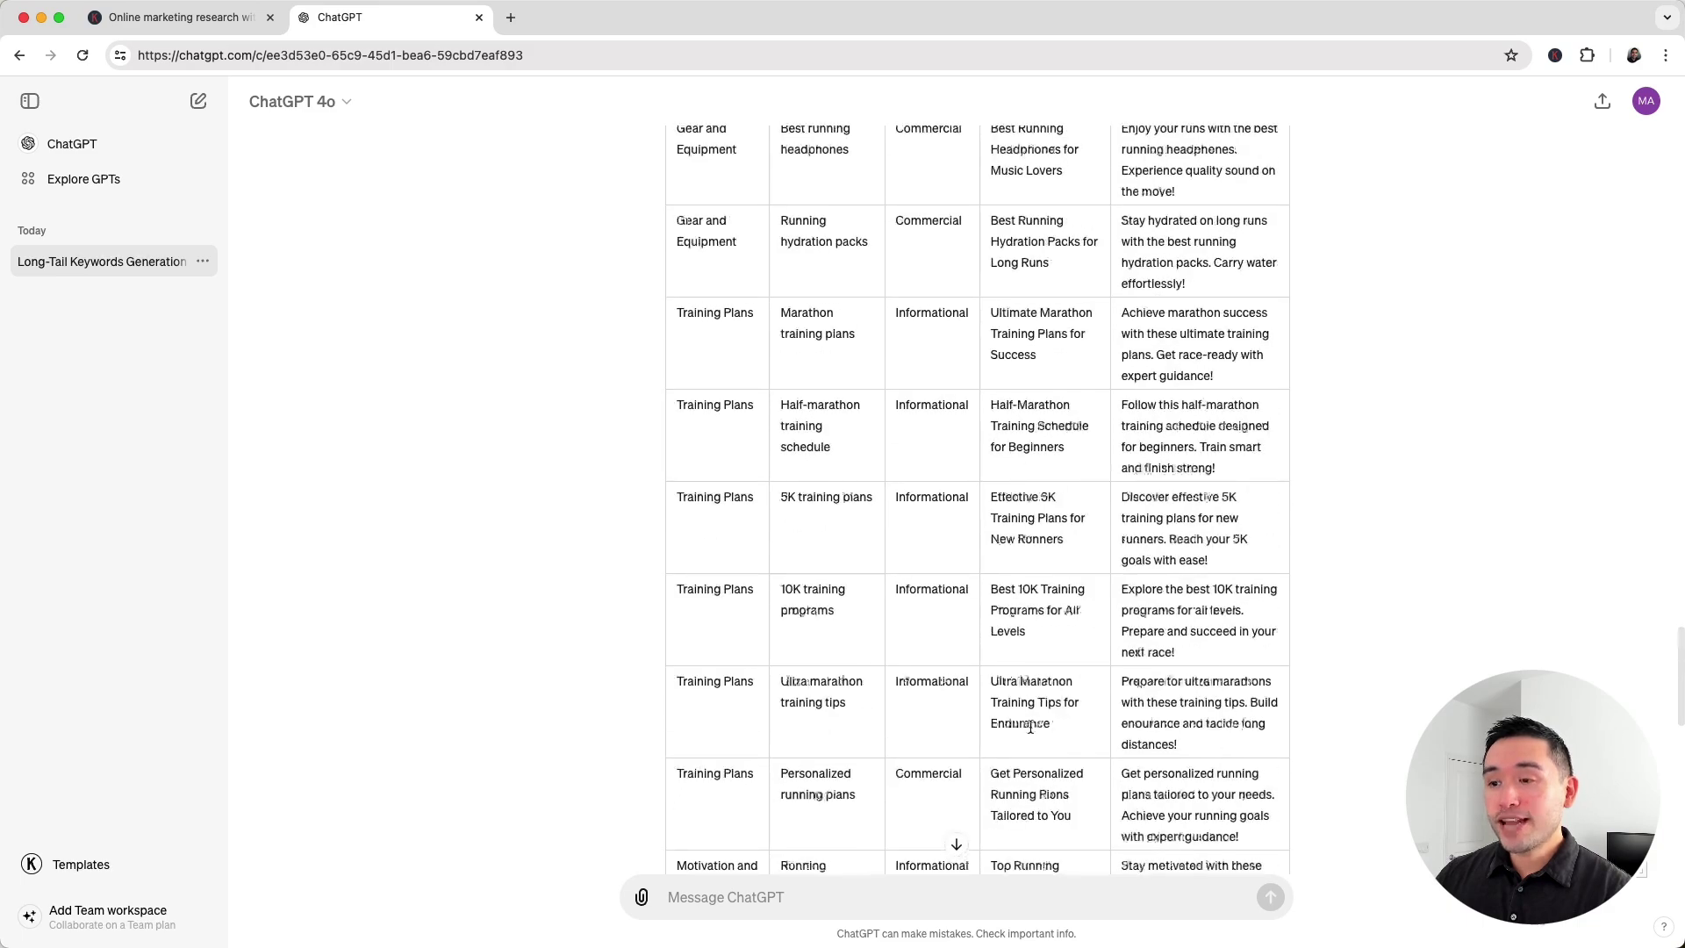
pyautogui.scroll(5, 1033, 730)
pyautogui.scroll(5, 1033, 732)
pyautogui.scroll(5, 1031, 731)
pyautogui.scroll(5, 1031, 731)
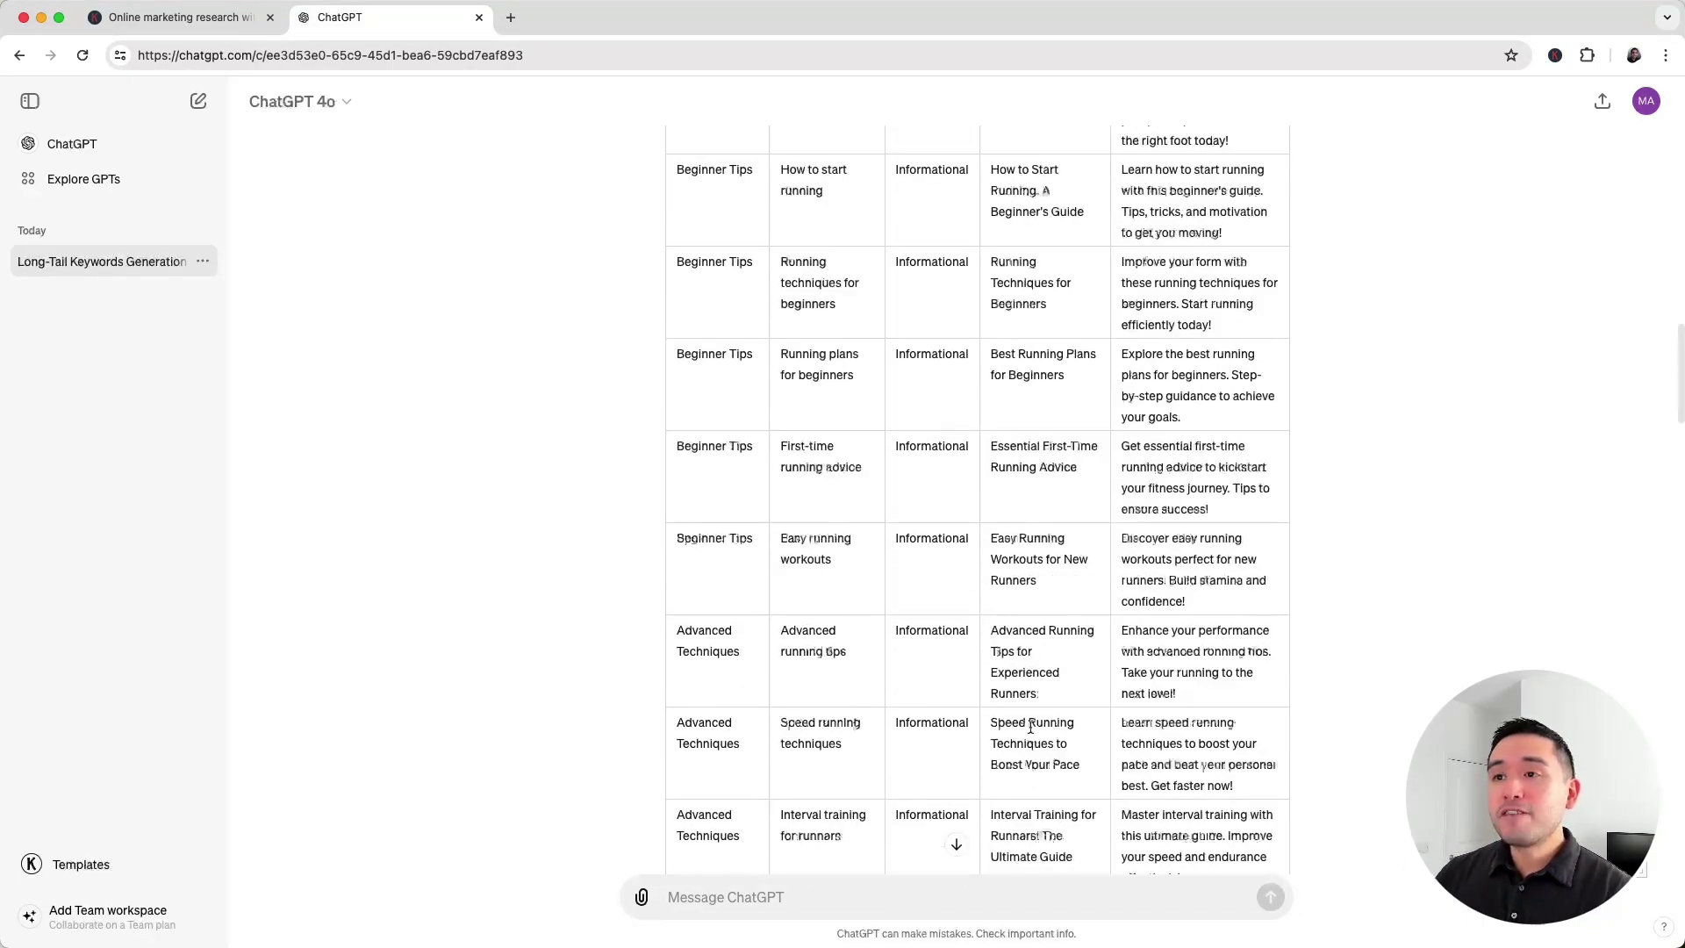
pyautogui.scroll(5, 1031, 731)
pyautogui.scroll(5, 1031, 731)
pyautogui.scroll(-1, 1039, 727)
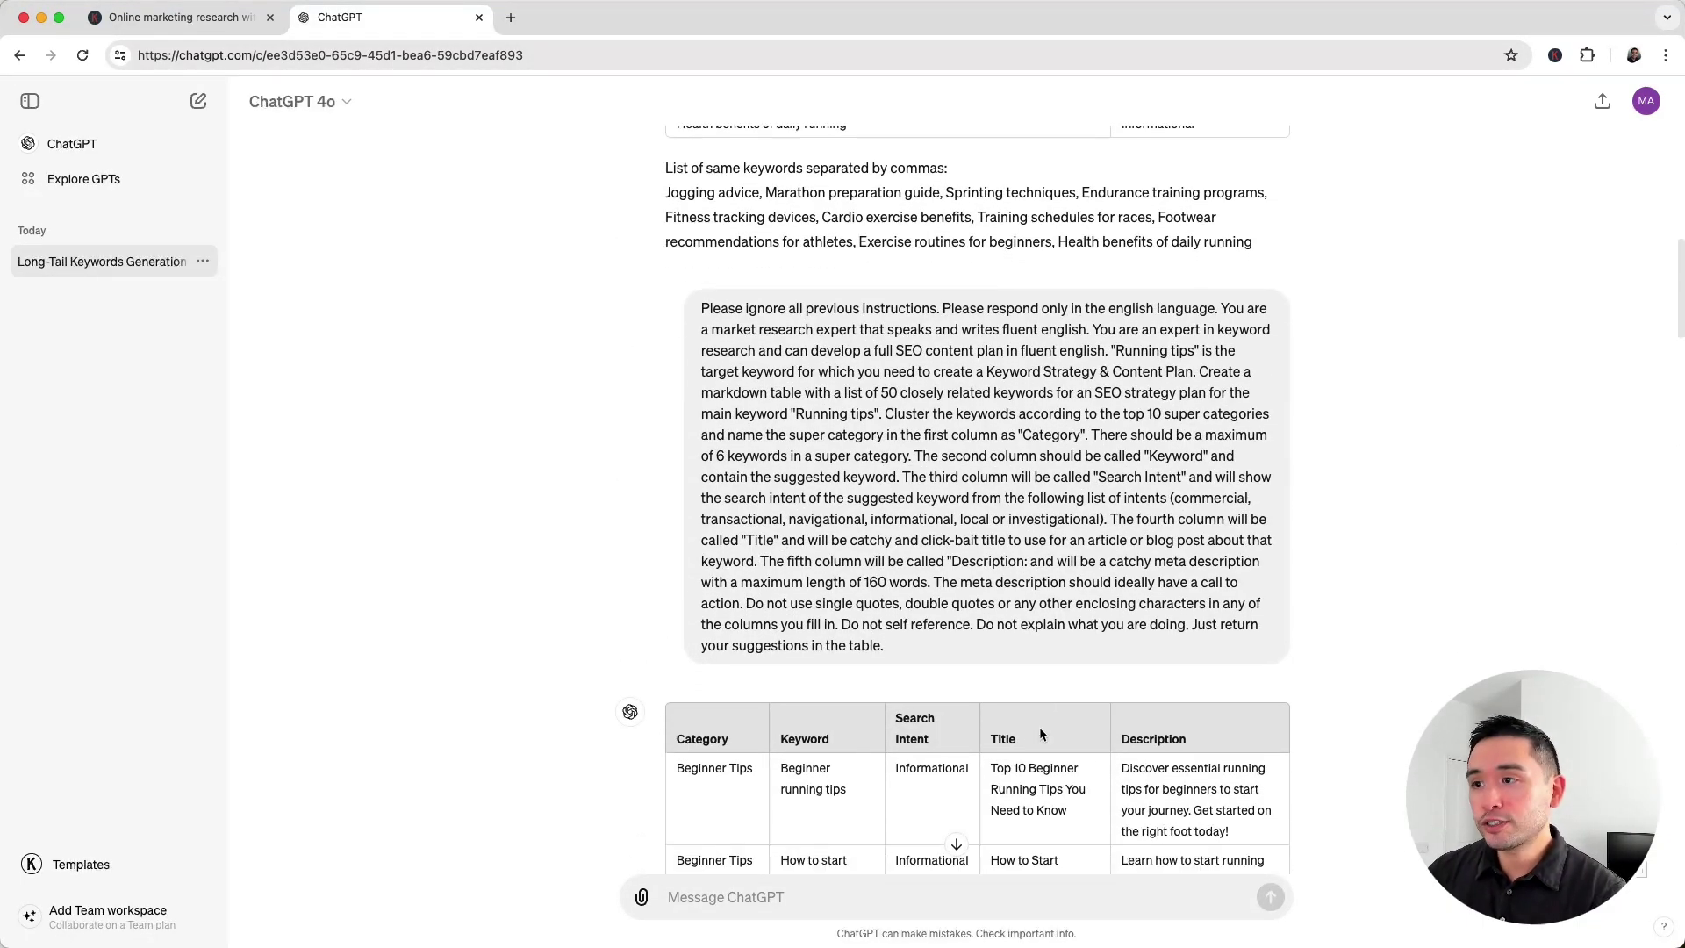
pyautogui.scroll(-1, 1039, 727)
pyautogui.scroll(-1, 1039, 727)
pyautogui.scroll(-1, 1040, 730)
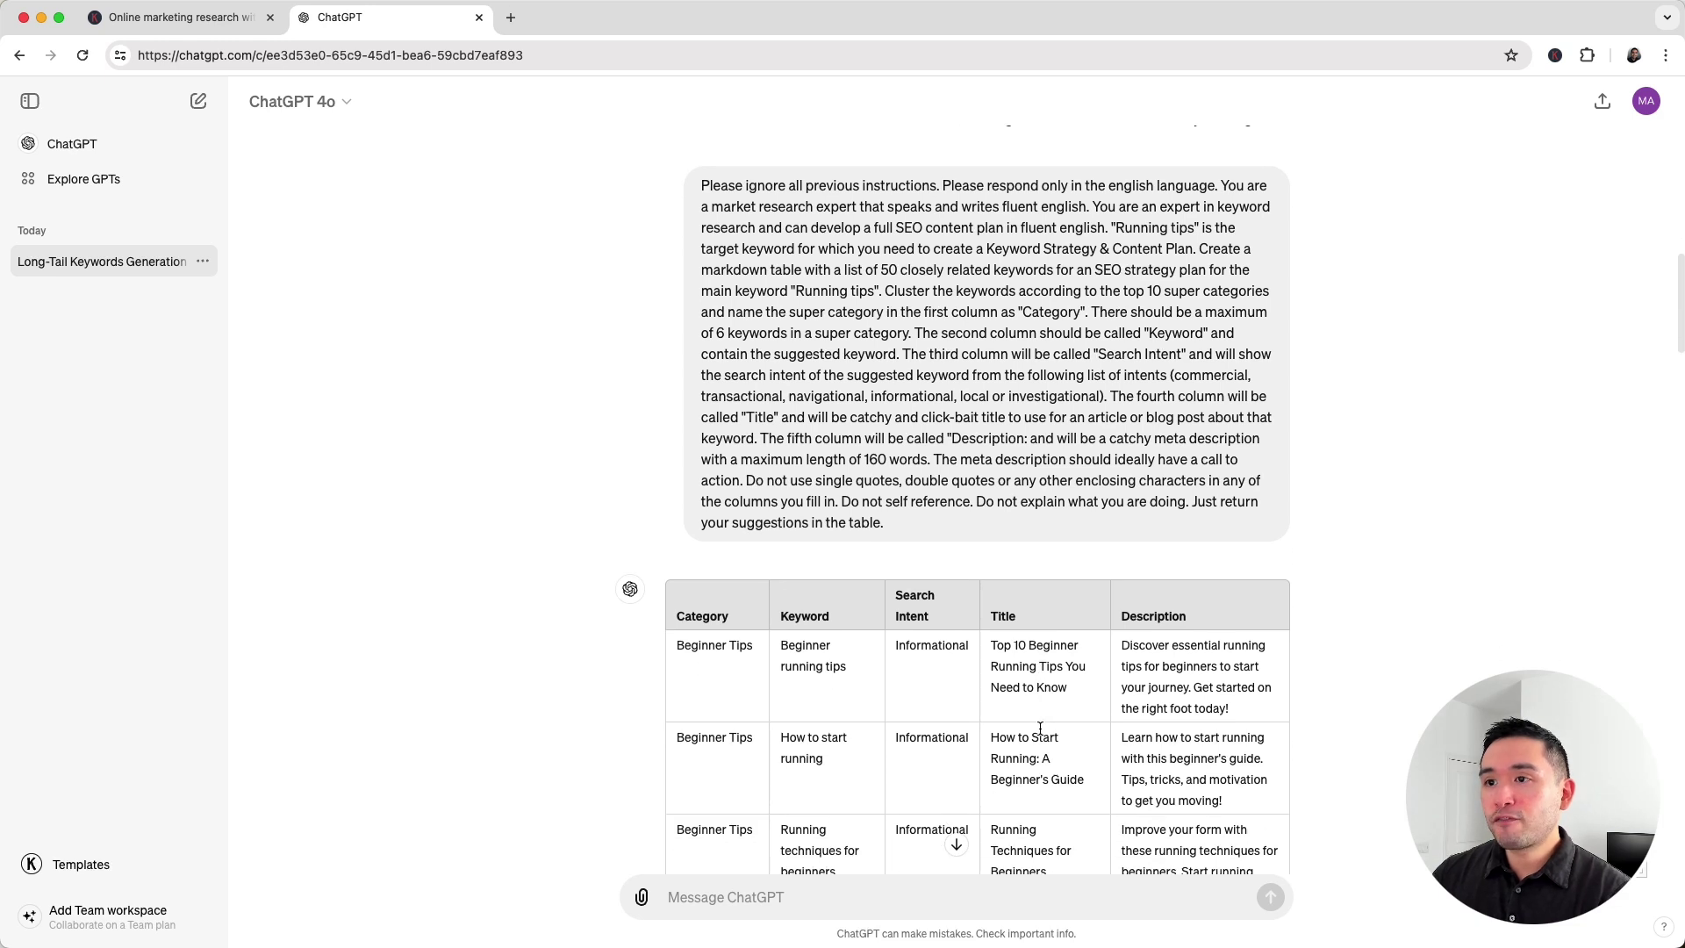
pyautogui.scroll(-2, 1041, 733)
pyautogui.scroll(-1, 1042, 735)
pyautogui.scroll(-2, 1042, 736)
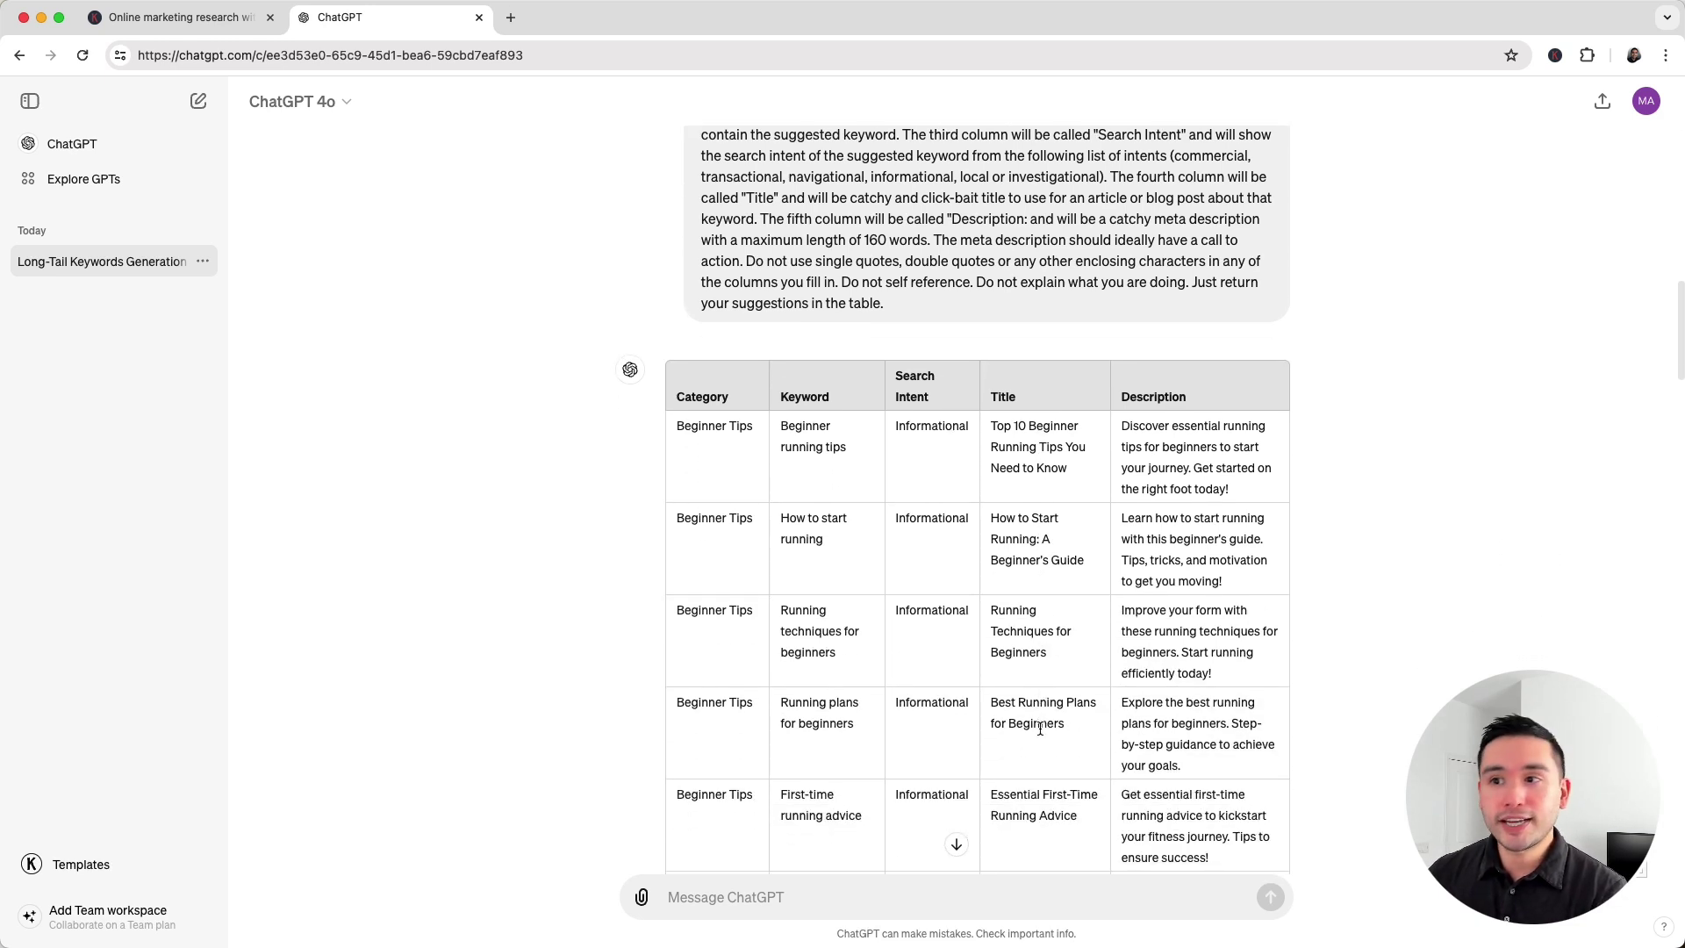
pyautogui.scroll(-2, 1041, 736)
pyautogui.scroll(-3, 1042, 735)
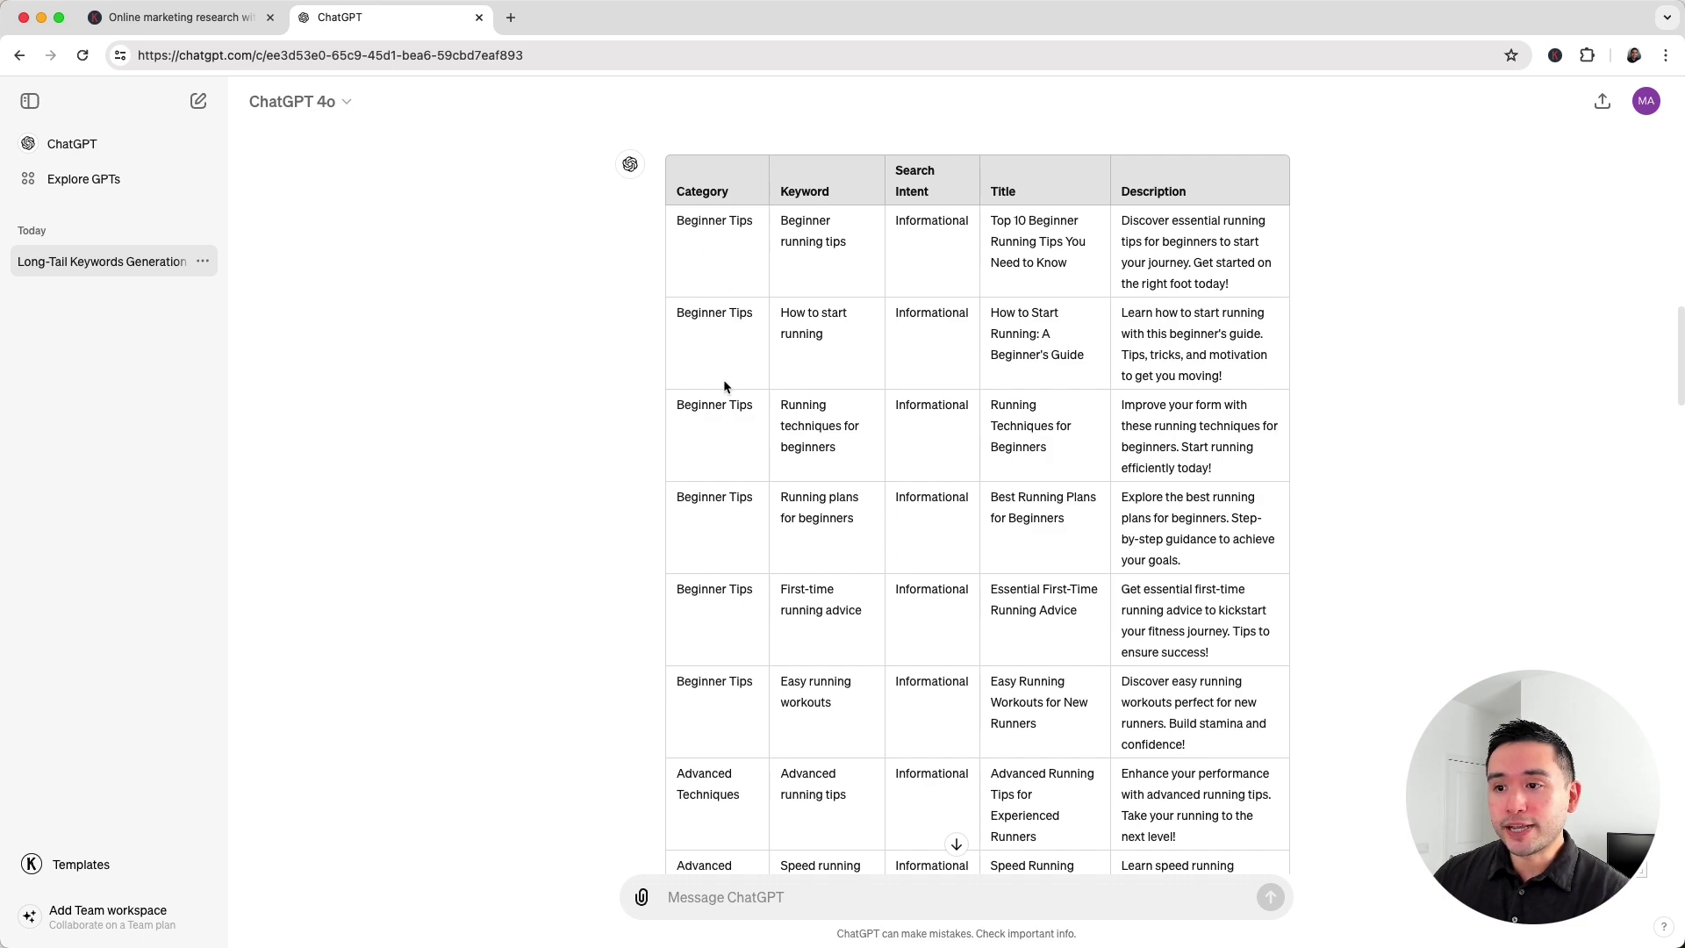
pyautogui.scroll(-2, 725, 387)
pyautogui.scroll(-2, 749, 440)
pyautogui.scroll(-5, 711, 591)
pyautogui.scroll(-3, 711, 582)
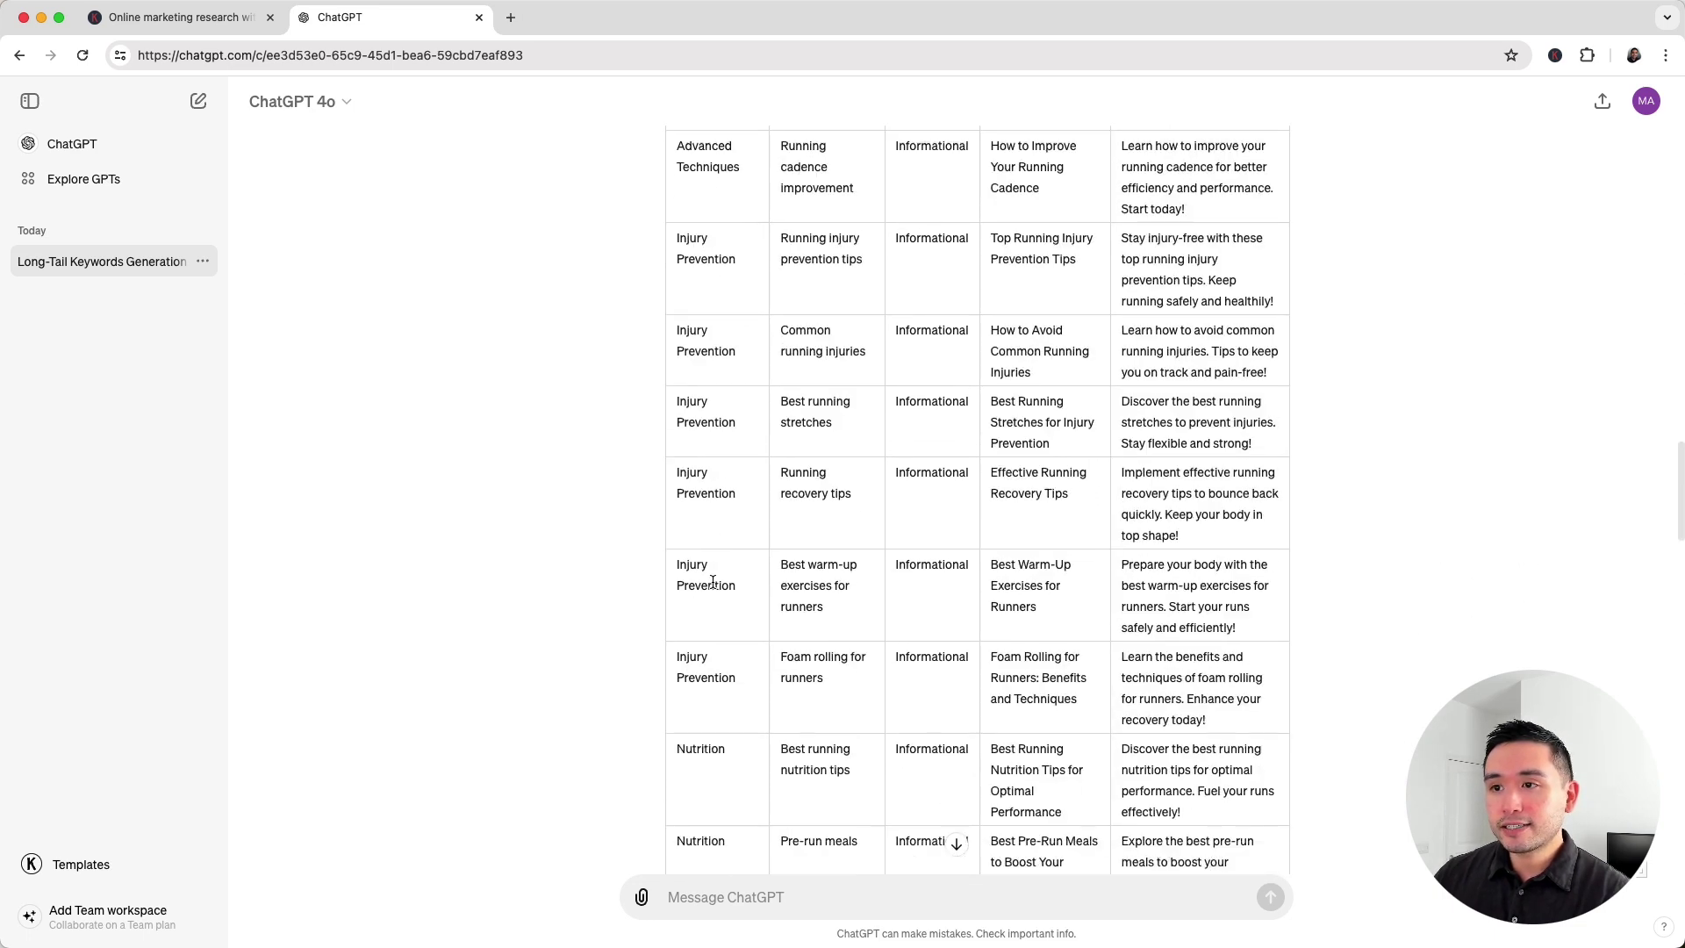
pyautogui.scroll(-3, 698, 706)
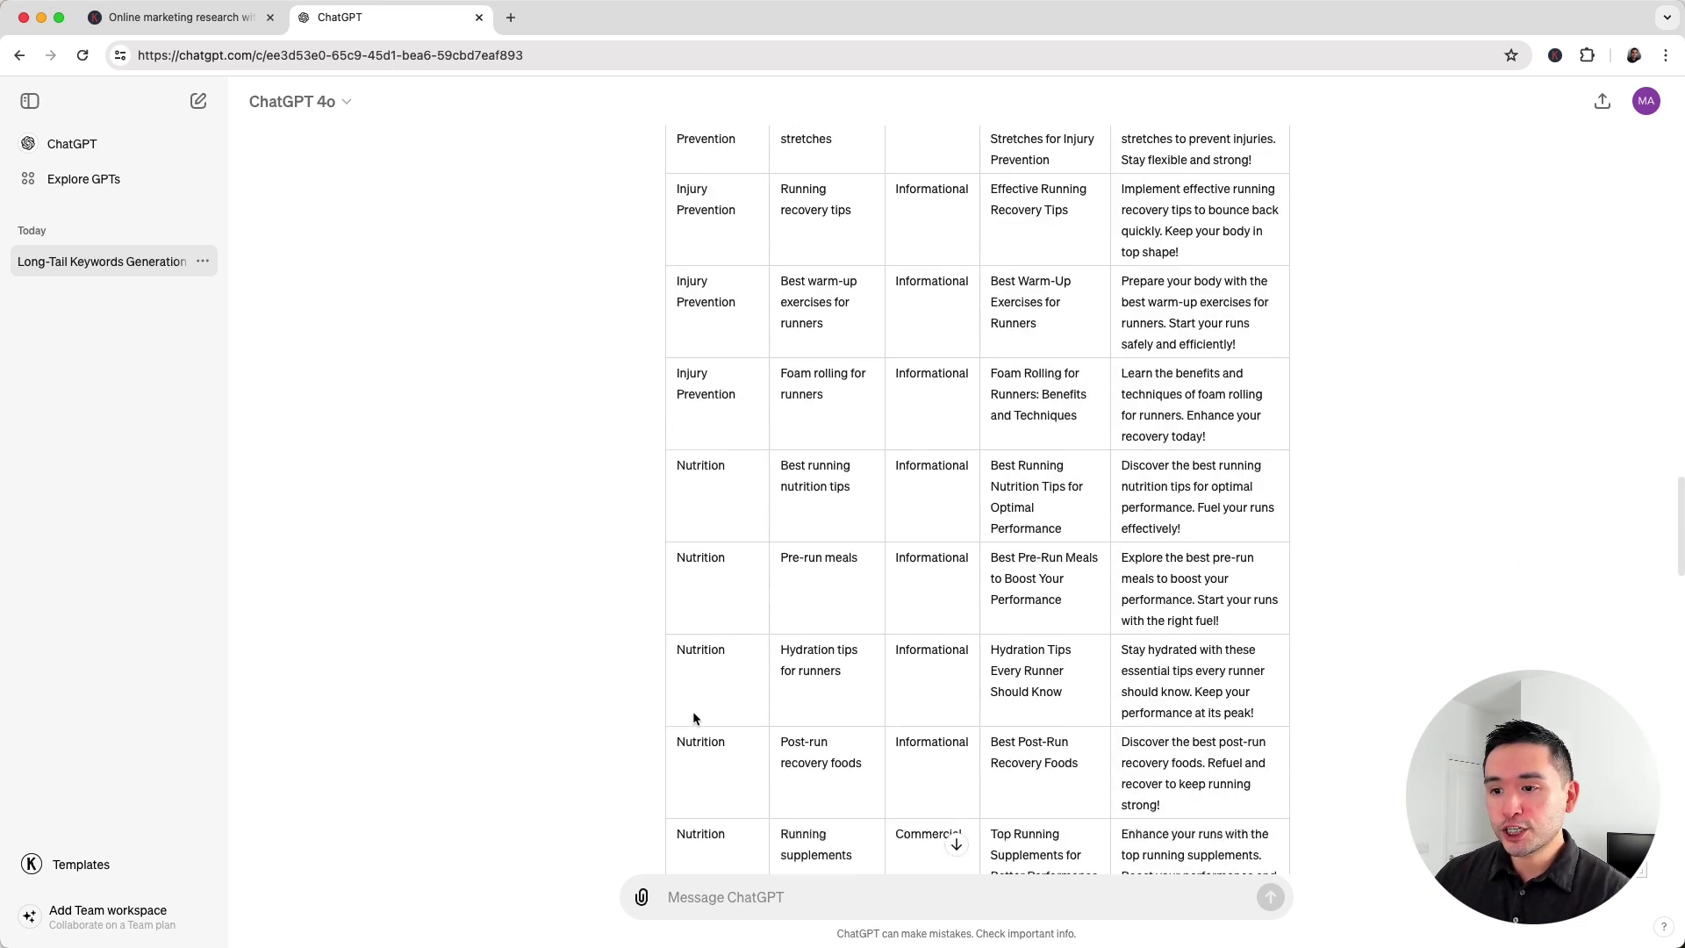
pyautogui.scroll(-2, 693, 715)
pyautogui.scroll(1, 694, 718)
pyautogui.scroll(15, 692, 717)
pyautogui.scroll(-1, 693, 717)
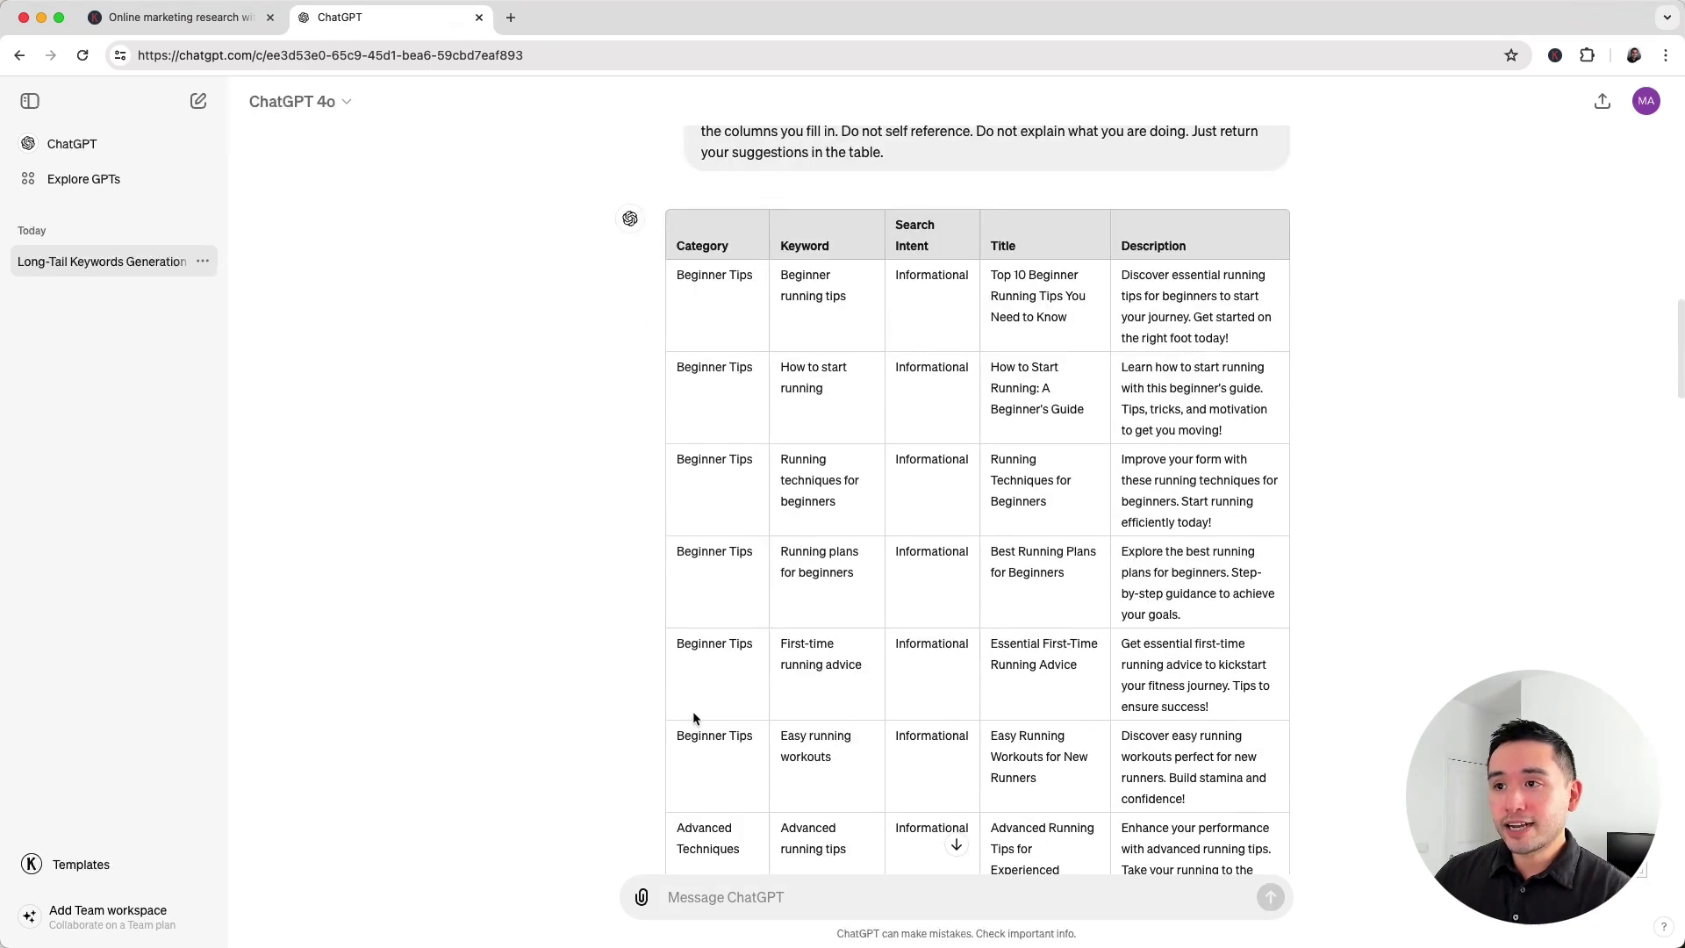
pyautogui.moveTo(802, 272); pyautogui.dragTo(844, 297)
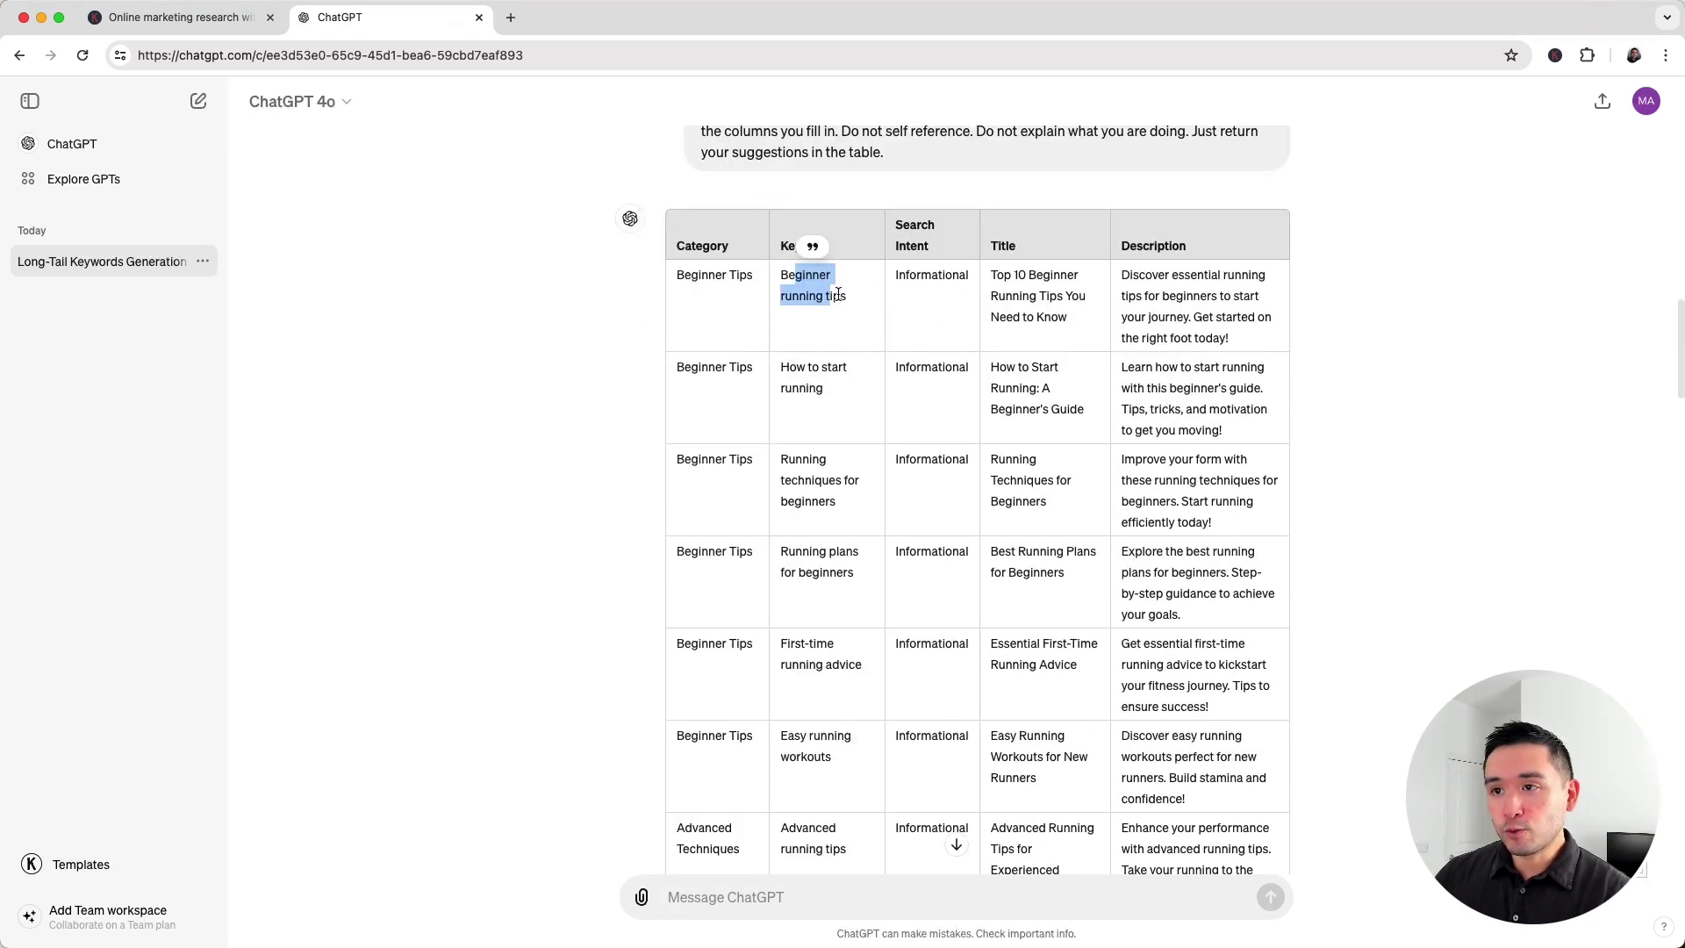
pyautogui.doubleClick(732, 277)
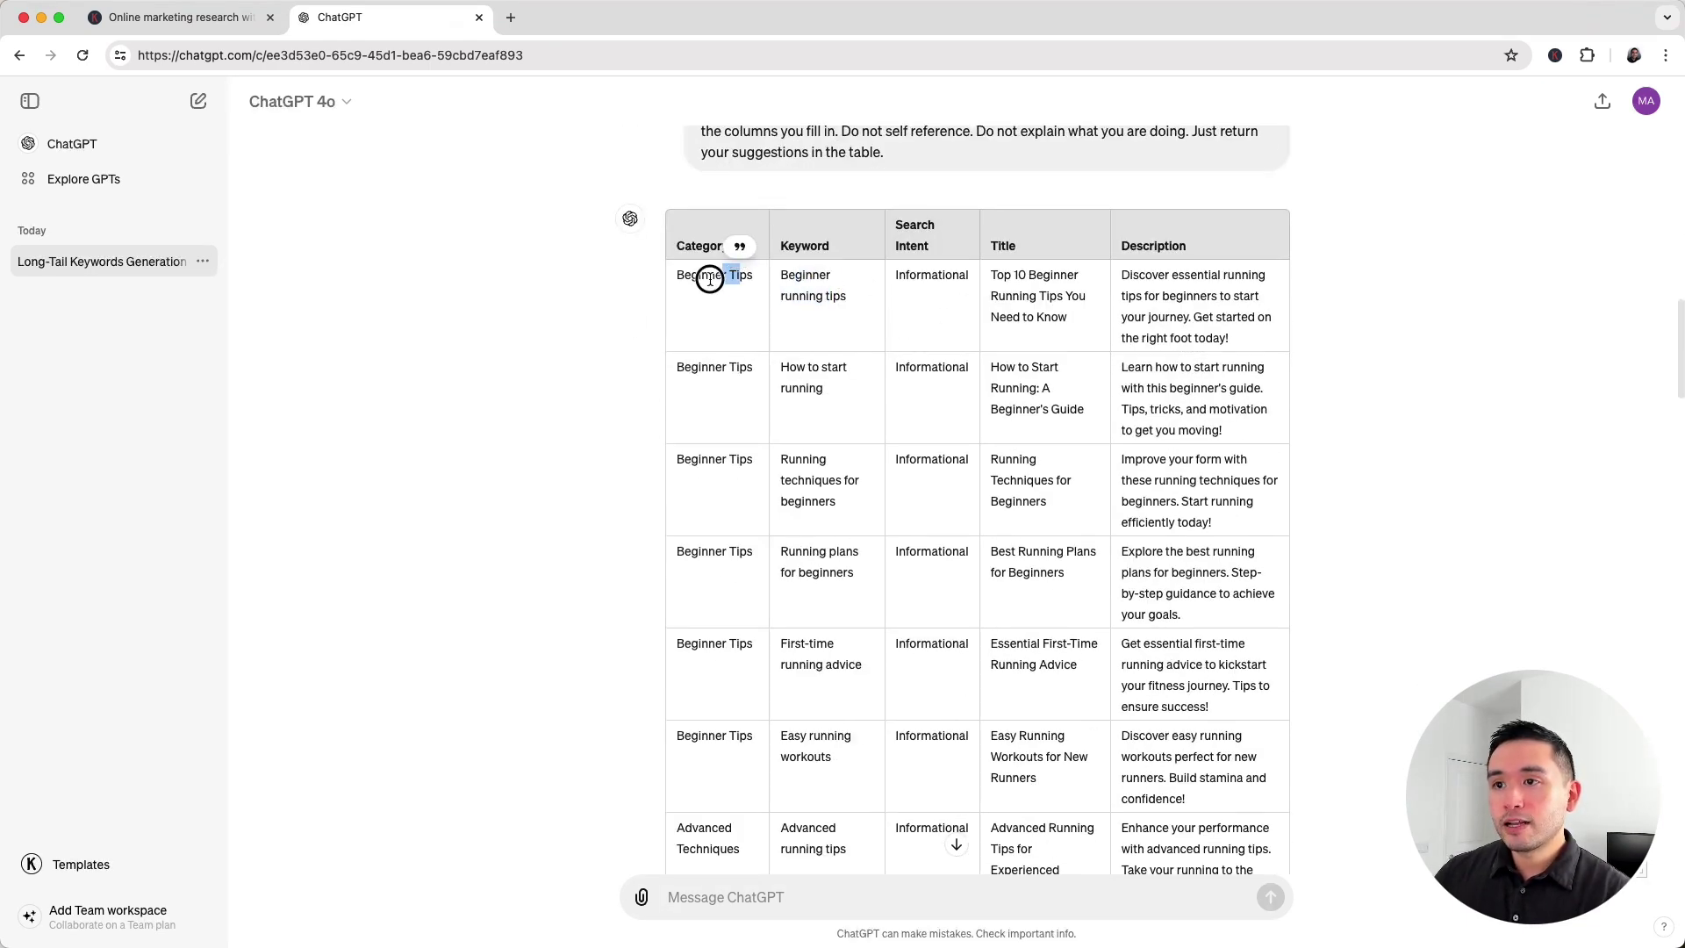
pyautogui.moveTo(684, 275); pyautogui.dragTo(835, 292)
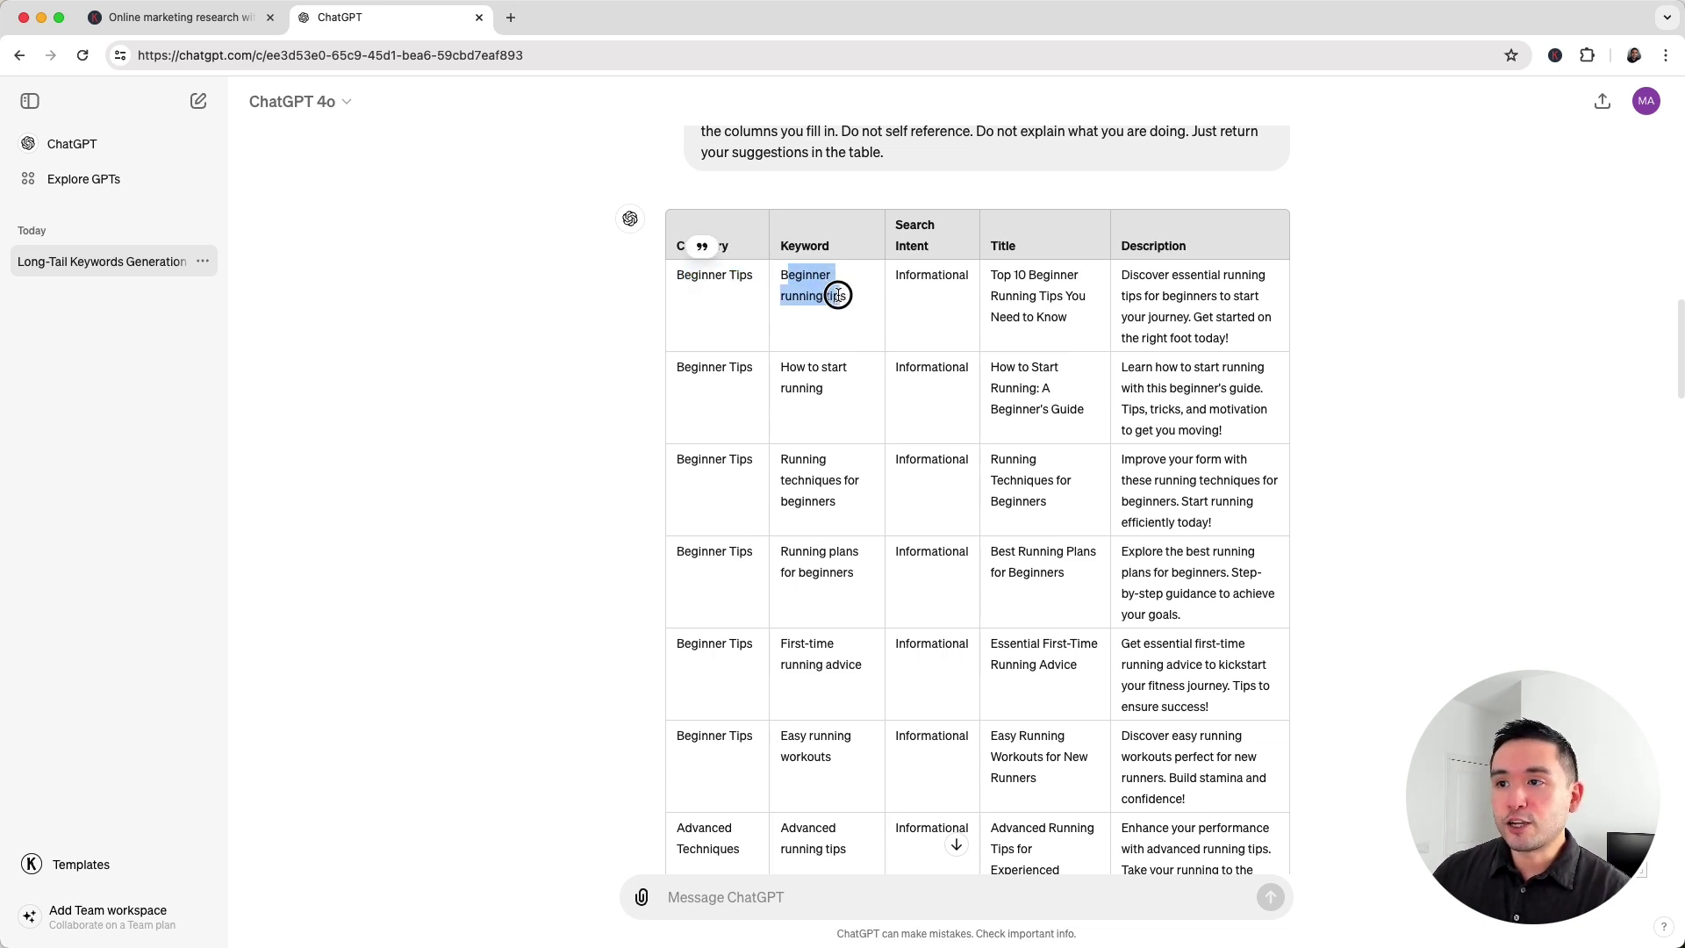
pyautogui.click(799, 374)
pyautogui.moveTo(799, 373); pyautogui.dragTo(835, 403)
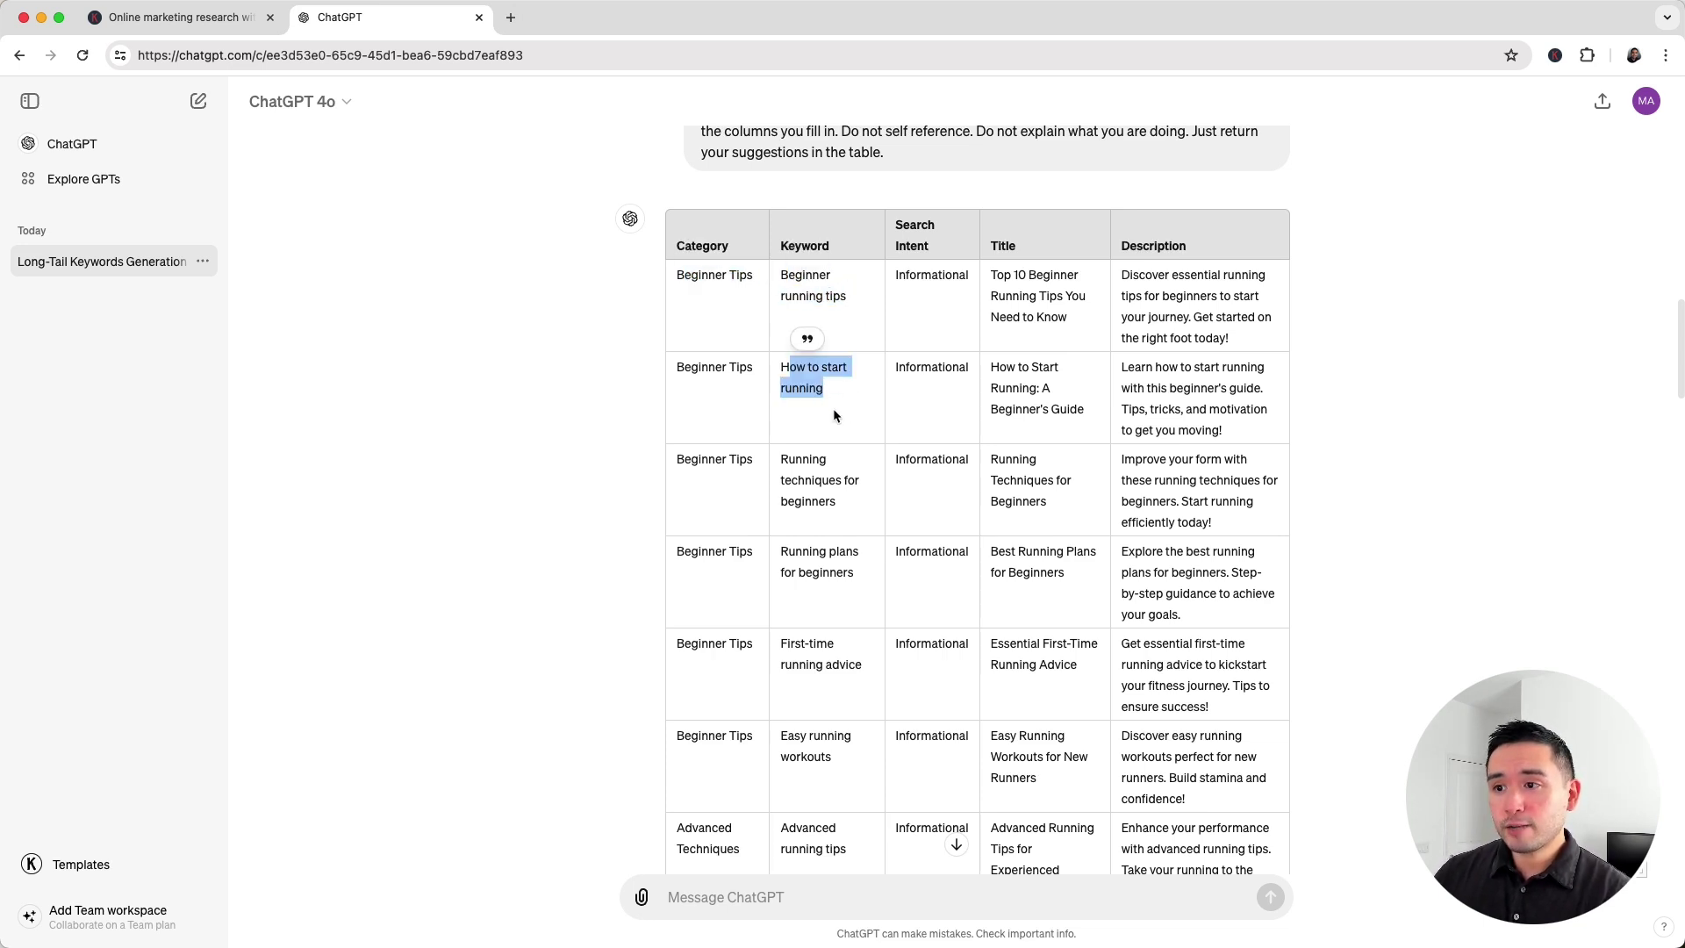
pyautogui.moveTo(798, 464)
pyautogui.mouseDown()
pyautogui.moveTo(841, 508)
pyautogui.moveTo(853, 573)
pyautogui.mouseUp()
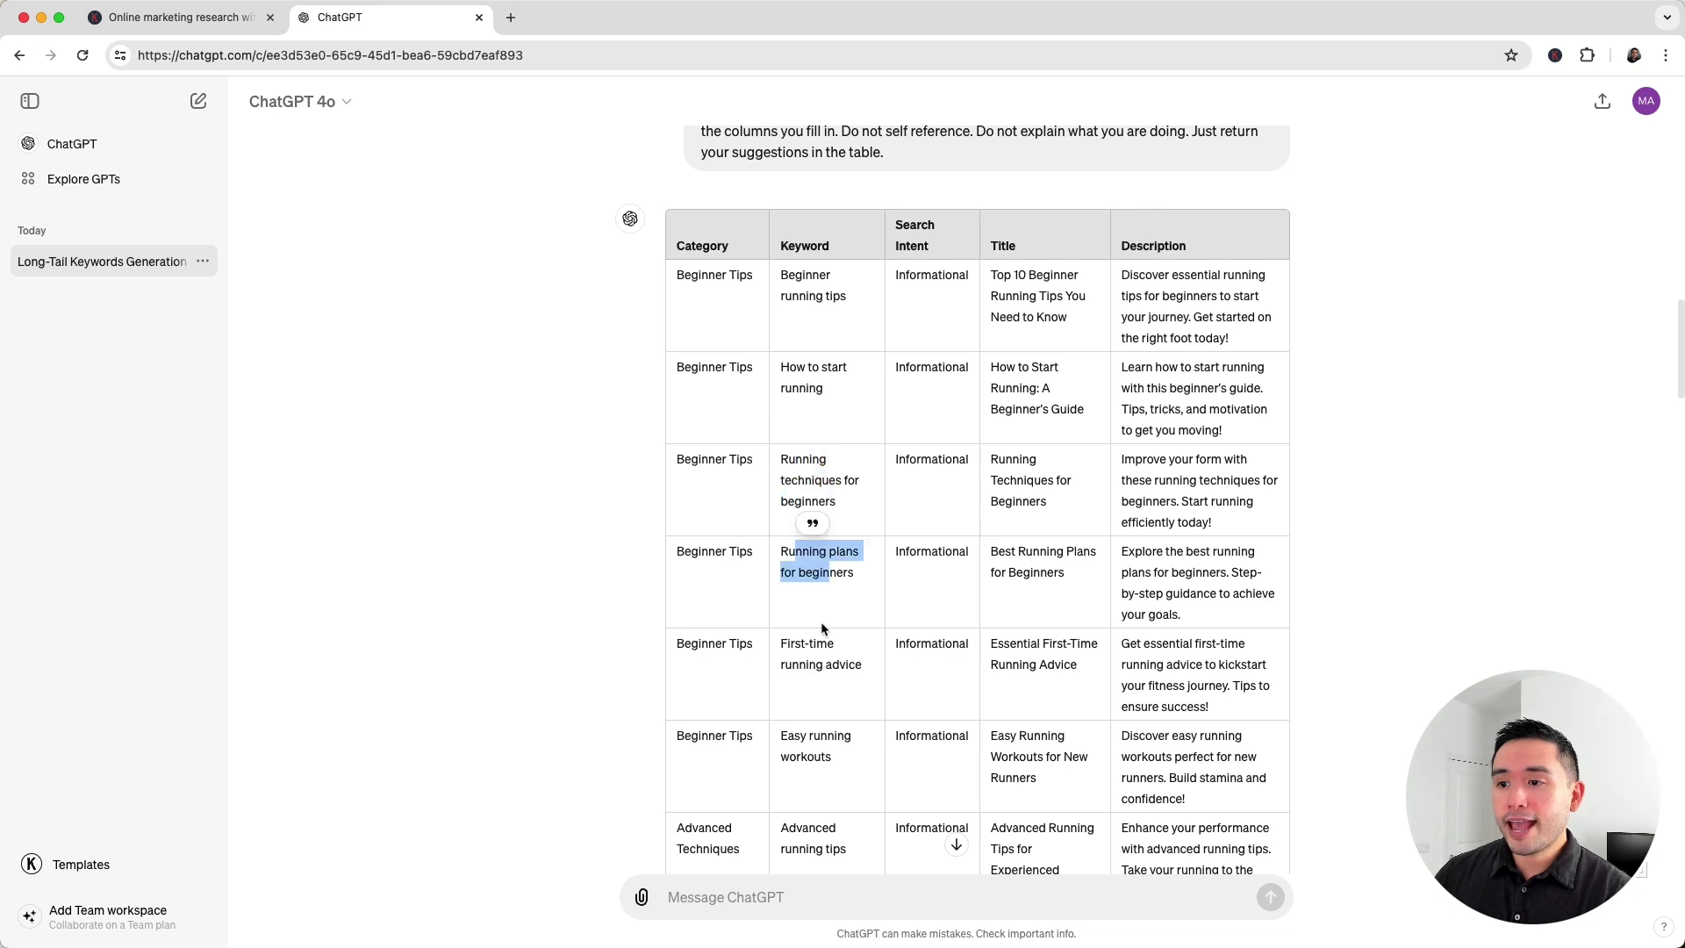
pyautogui.moveTo(782, 646); pyautogui.dragTo(842, 665)
pyautogui.moveTo(906, 275); pyautogui.dragTo(926, 275)
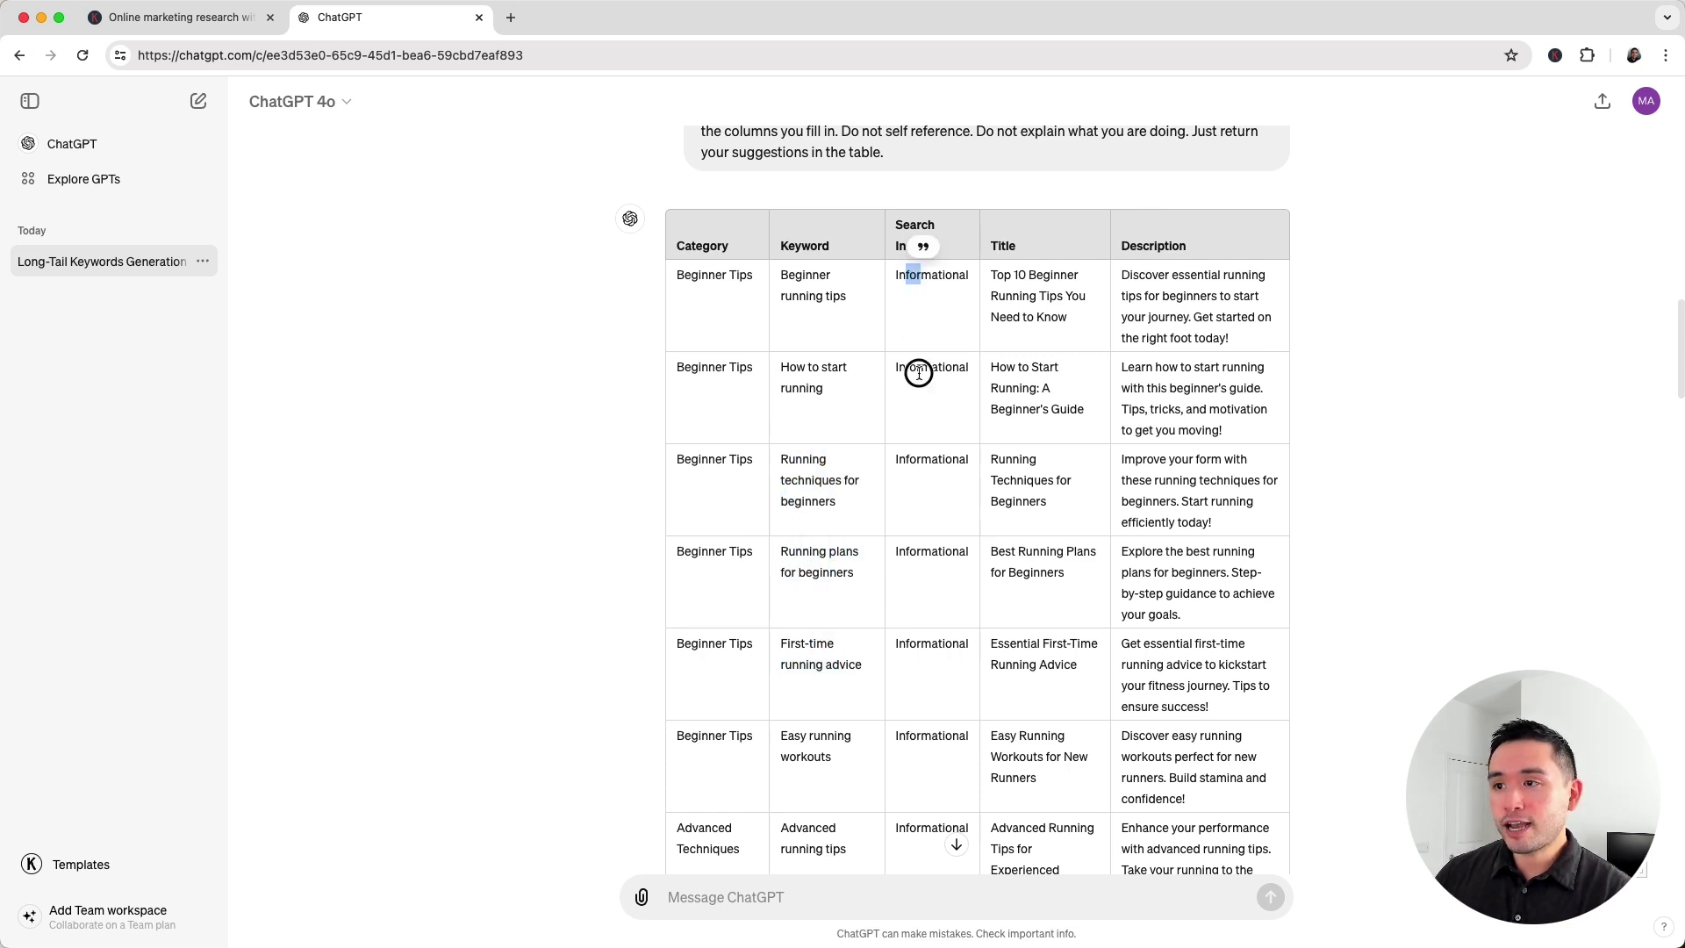
pyautogui.moveTo(920, 367); pyautogui.dragTo(954, 367)
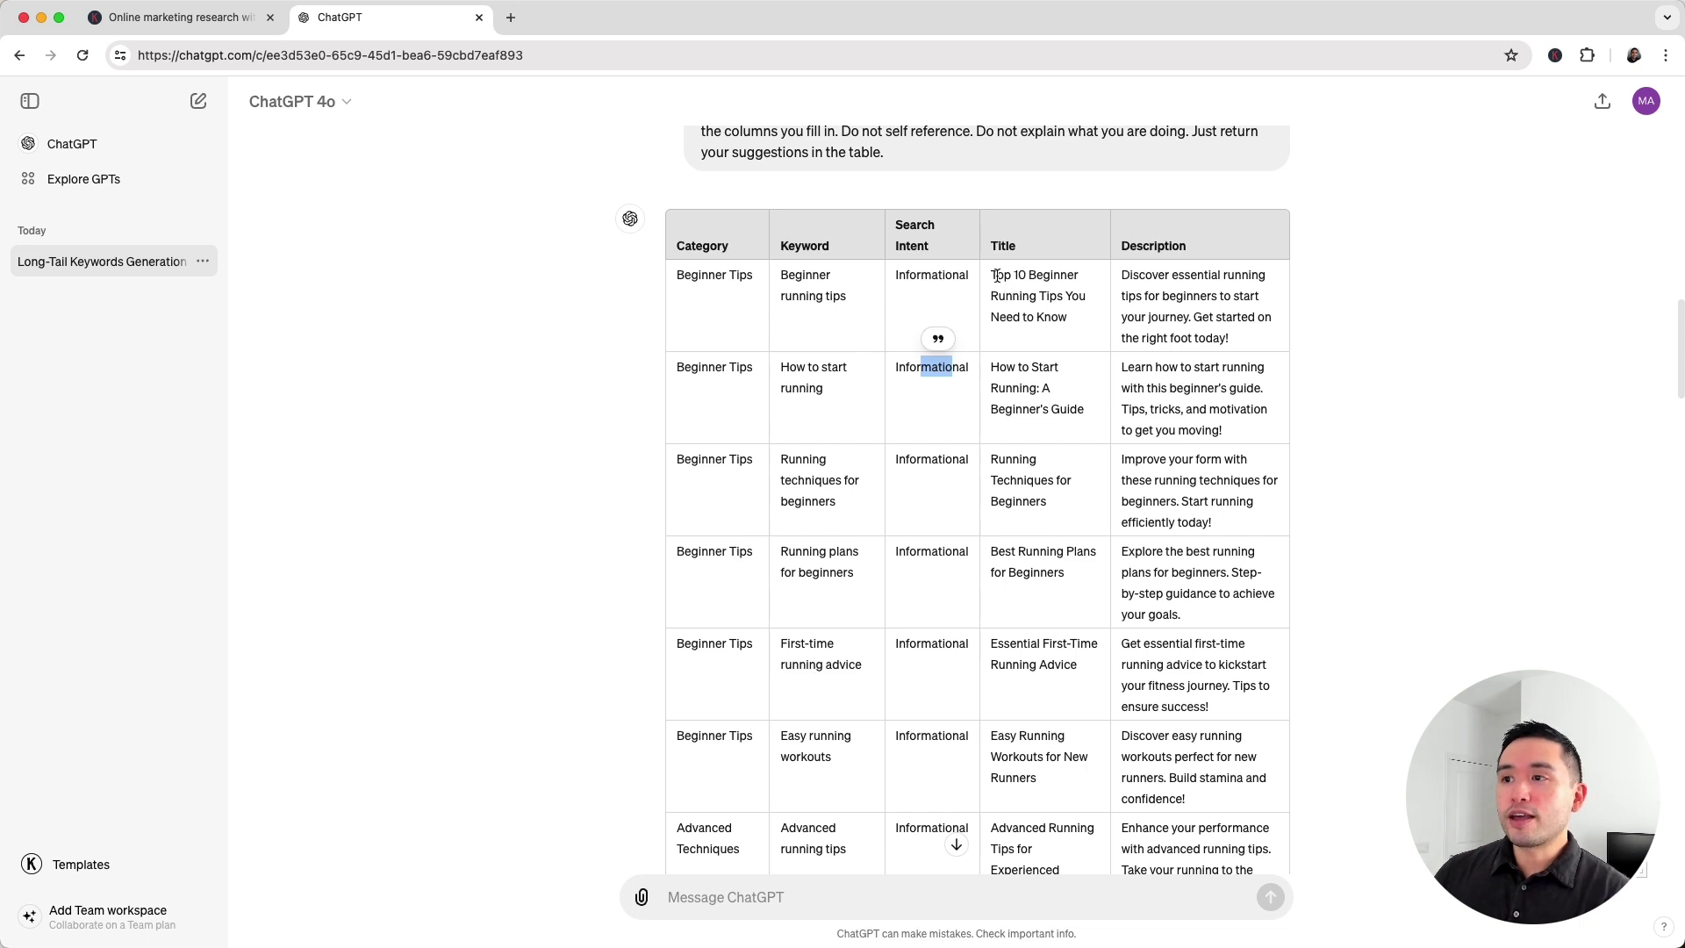
pyautogui.moveTo(993, 274); pyautogui.dragTo(1068, 316)
pyautogui.click(1224, 338)
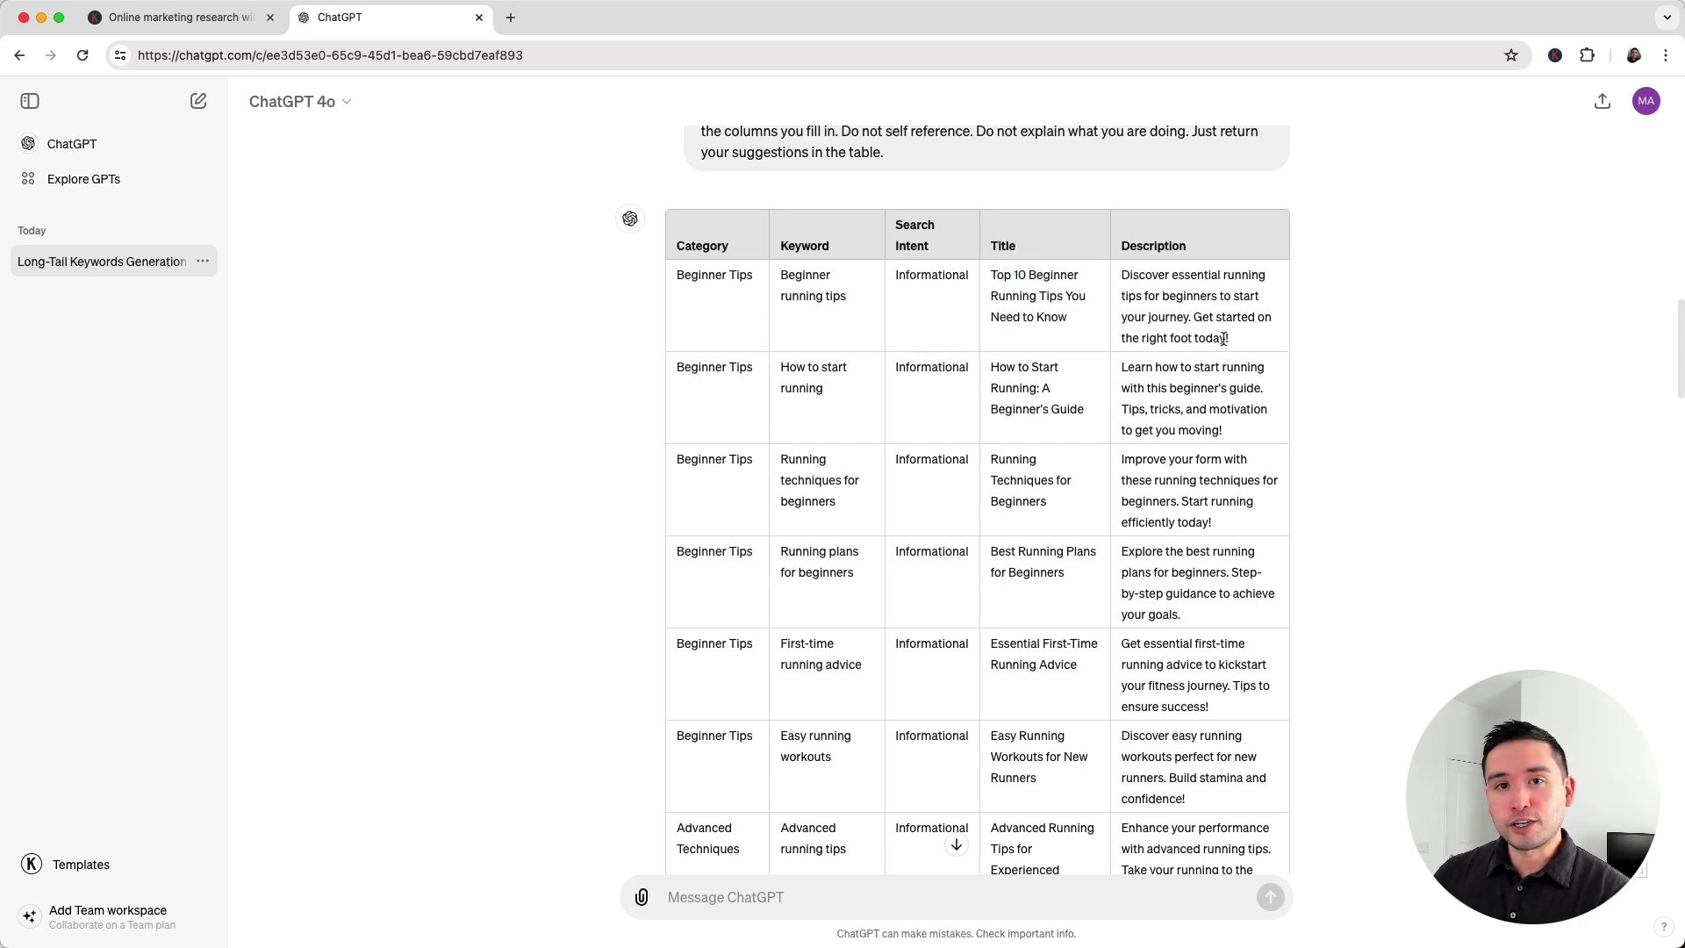
pyautogui.scroll(-3, 1124, 358)
pyautogui.scroll(2, 1079, 363)
pyautogui.scroll(1, 1077, 356)
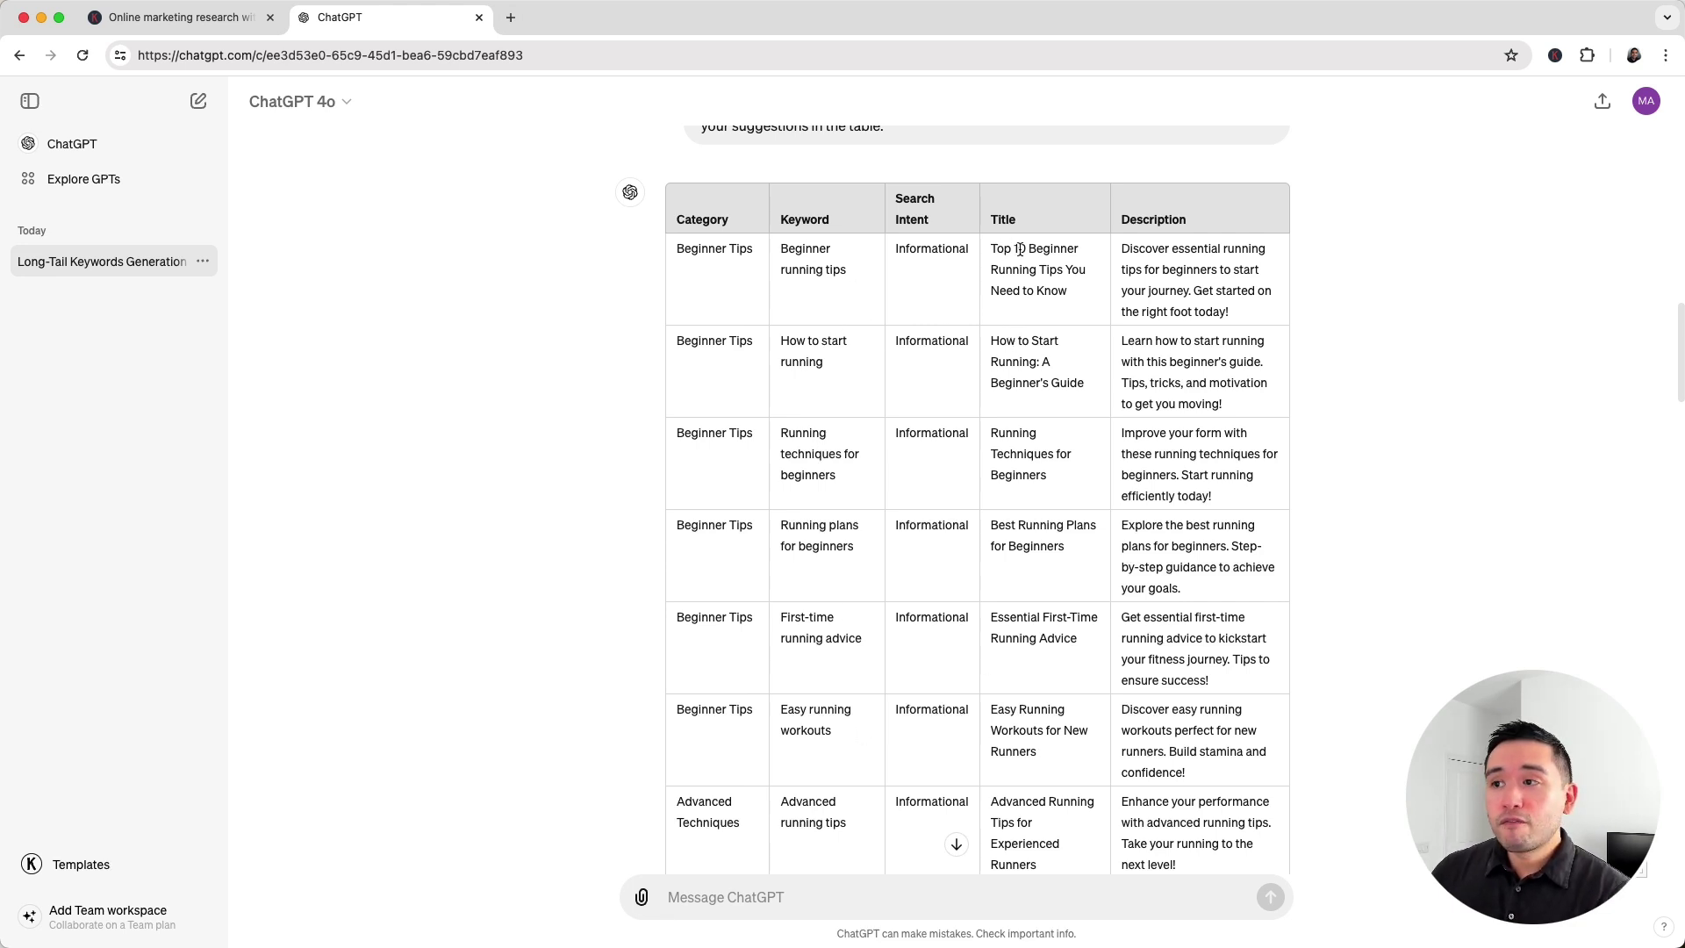
pyautogui.scroll(-1, 1161, 327)
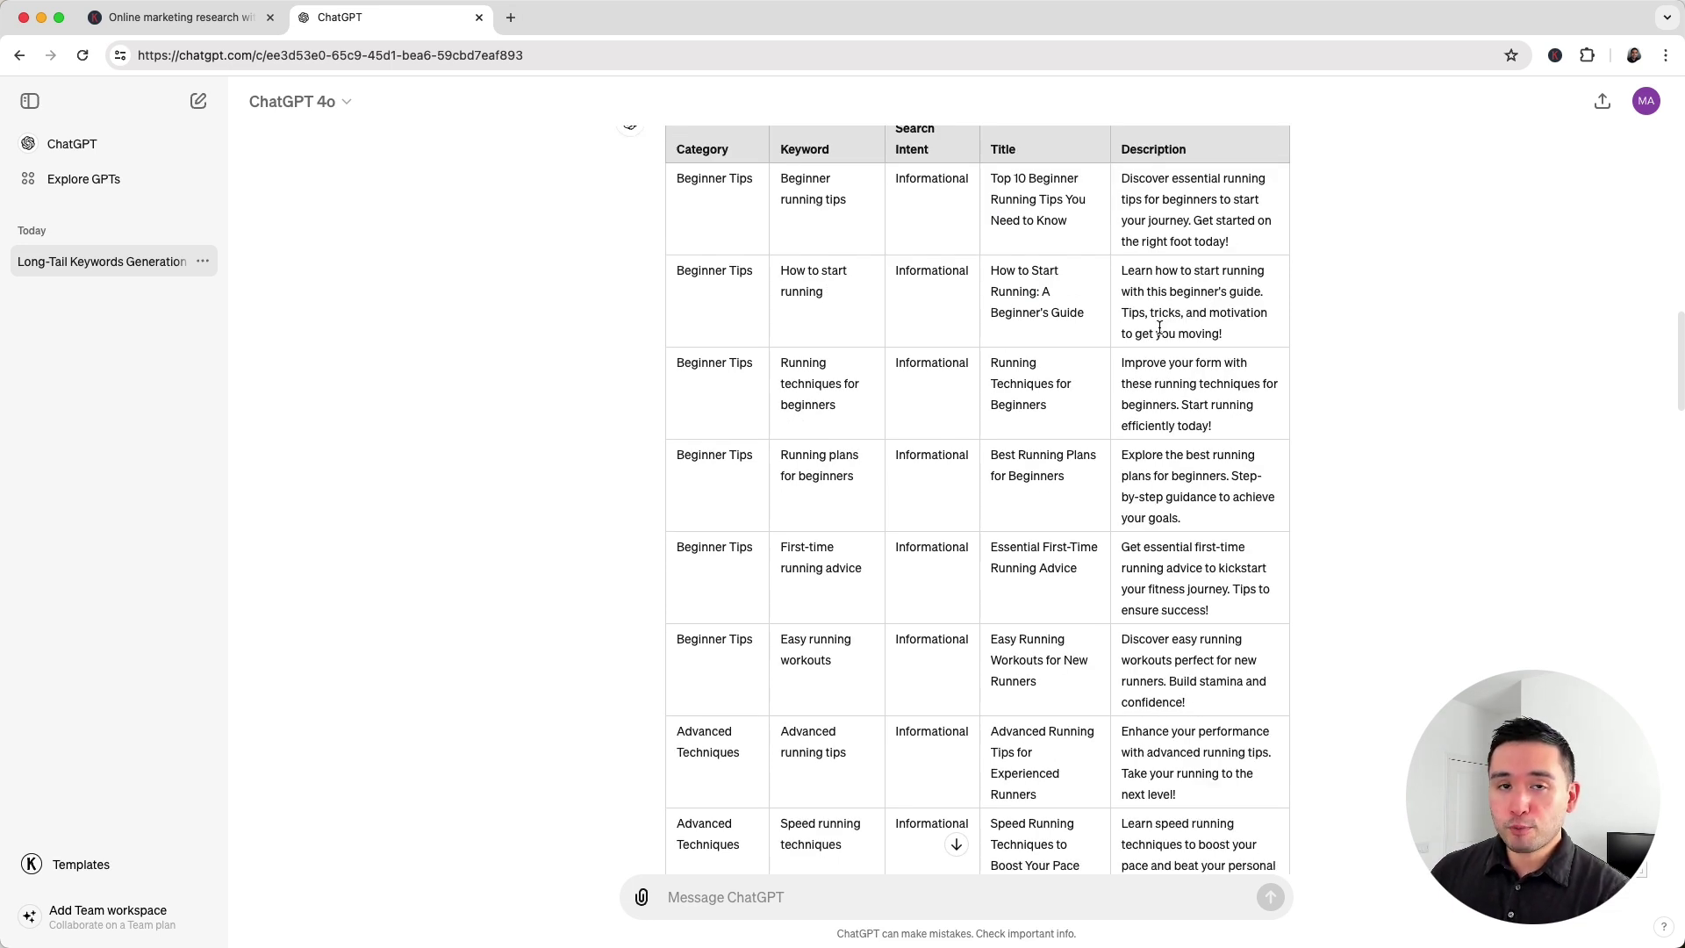
pyautogui.scroll(2, 1159, 326)
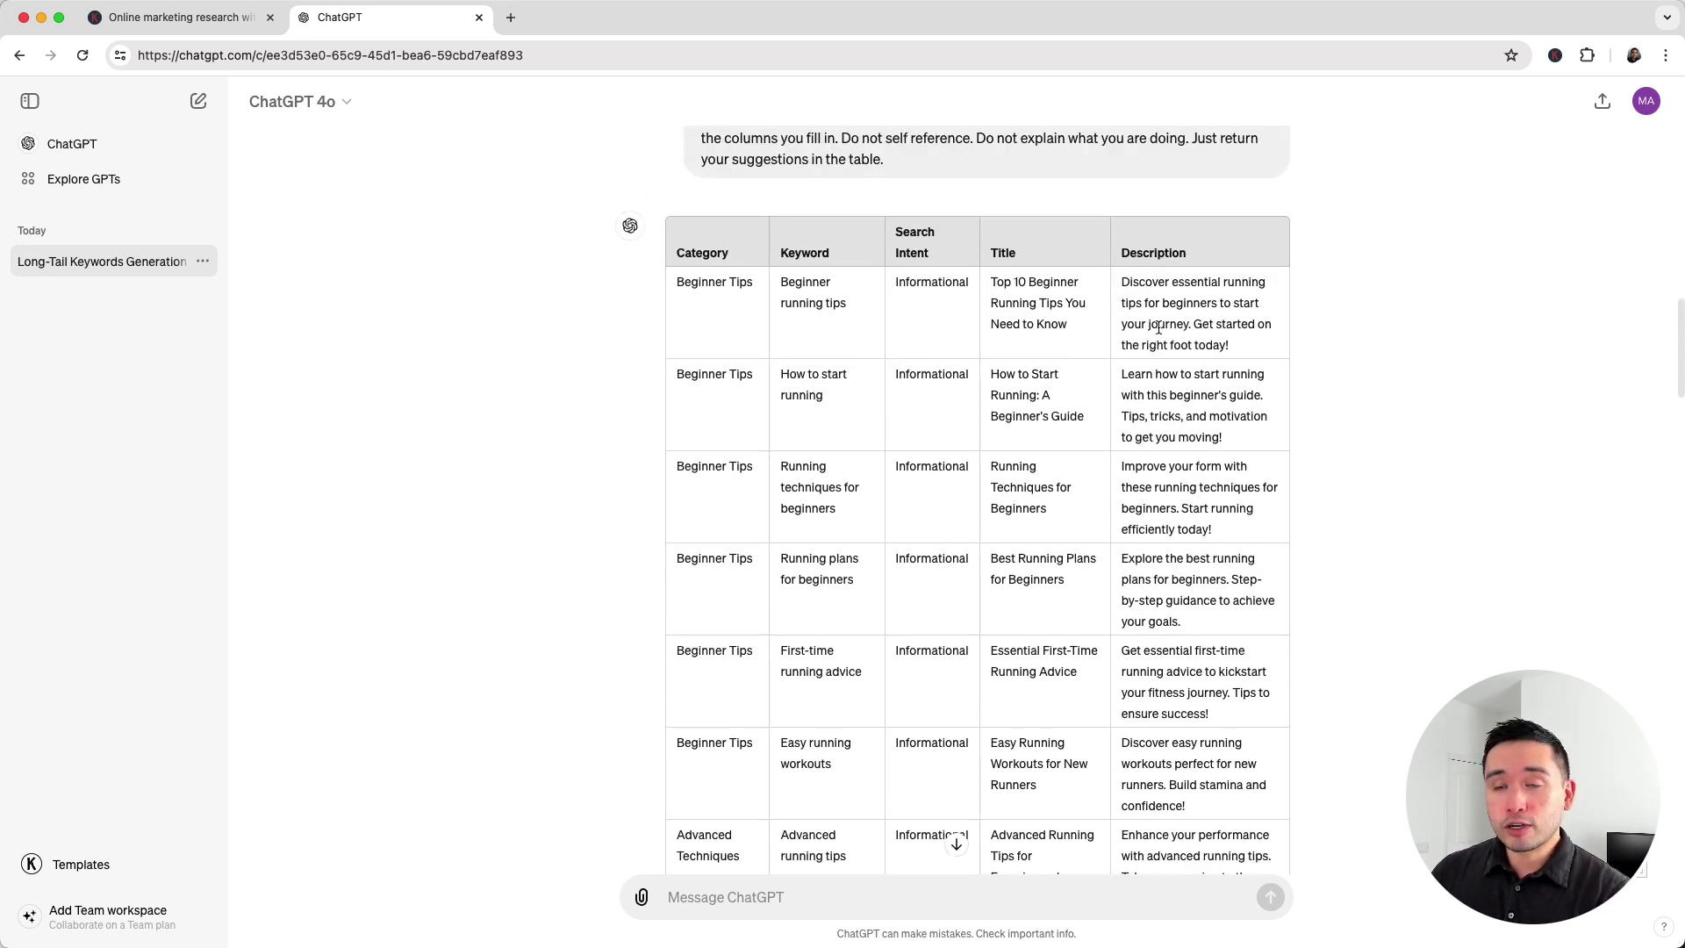
pyautogui.scroll(4, 1157, 325)
pyautogui.scroll(1, 887, 300)
pyautogui.scroll(3, 886, 301)
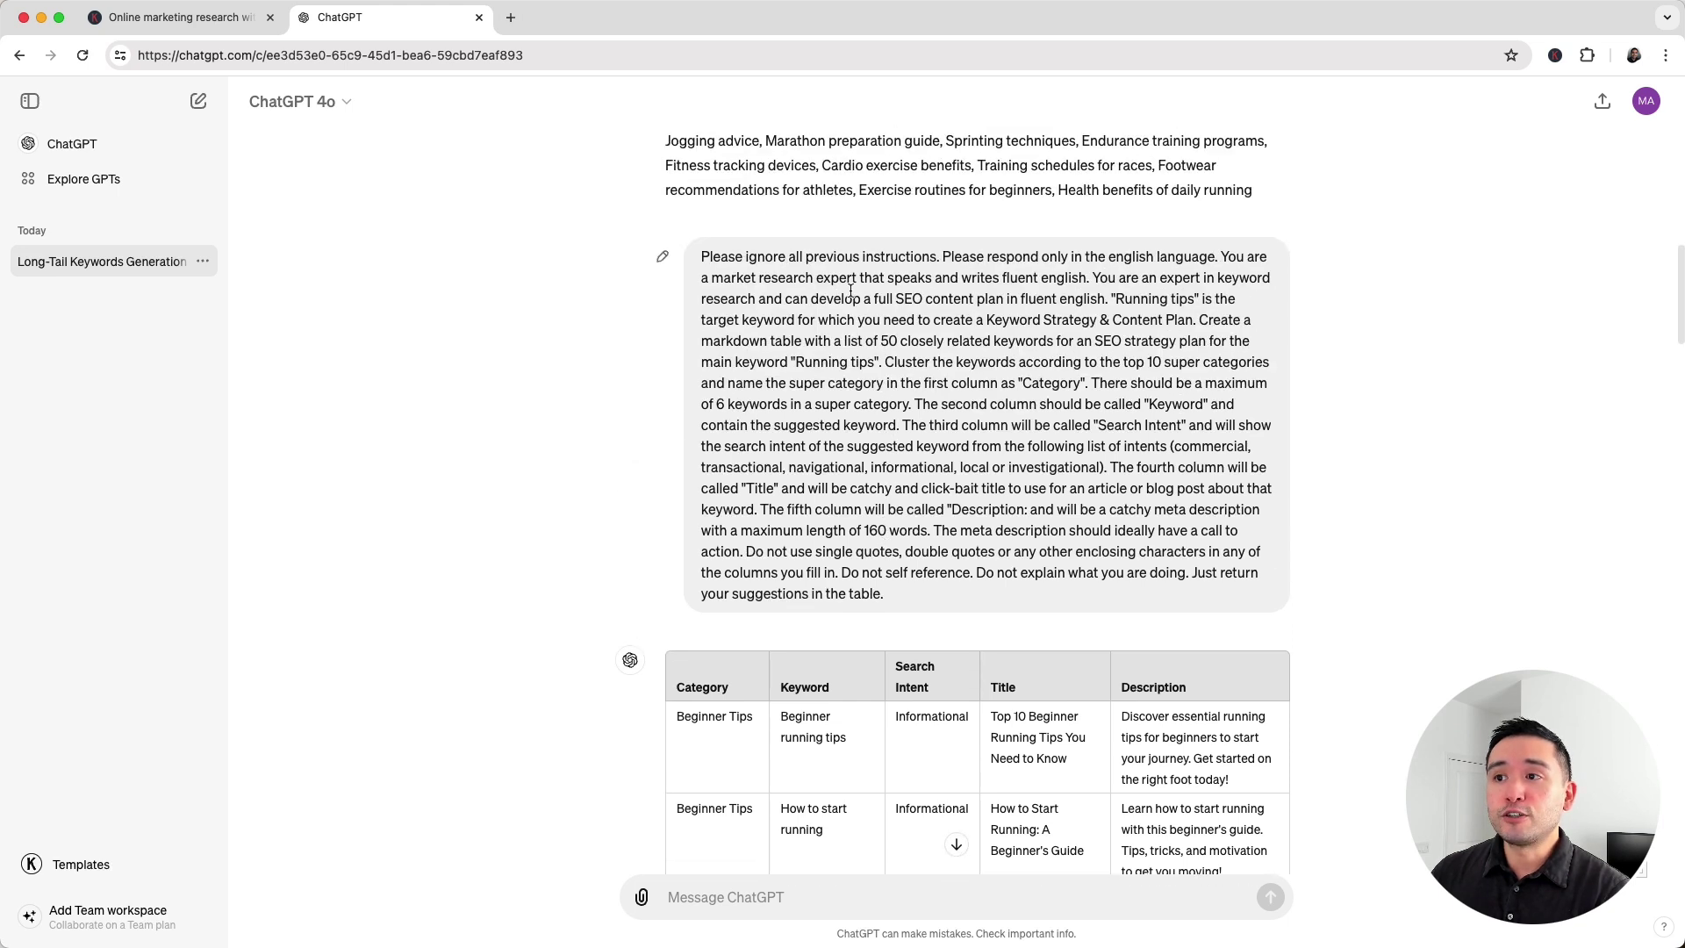
pyautogui.scroll(-2, 958, 369)
# Step: Pick the Get Search Intent For Keywords template from the Keywords Everywhere templates
pyautogui.click(80, 867)
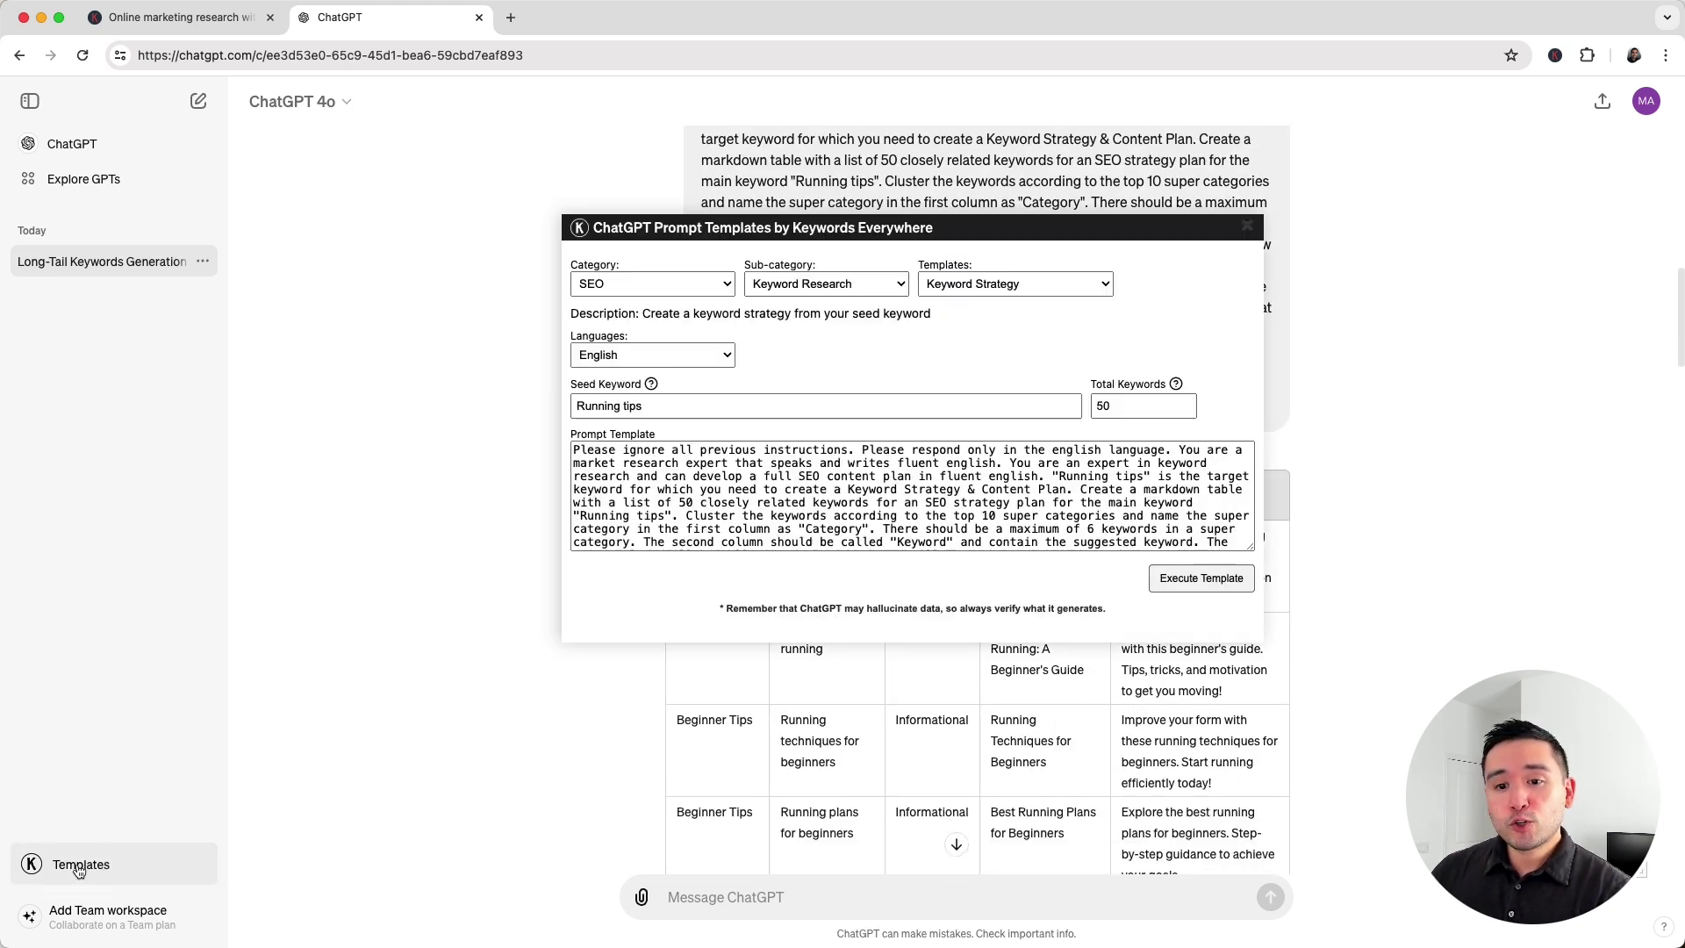
pyautogui.click(1025, 288)
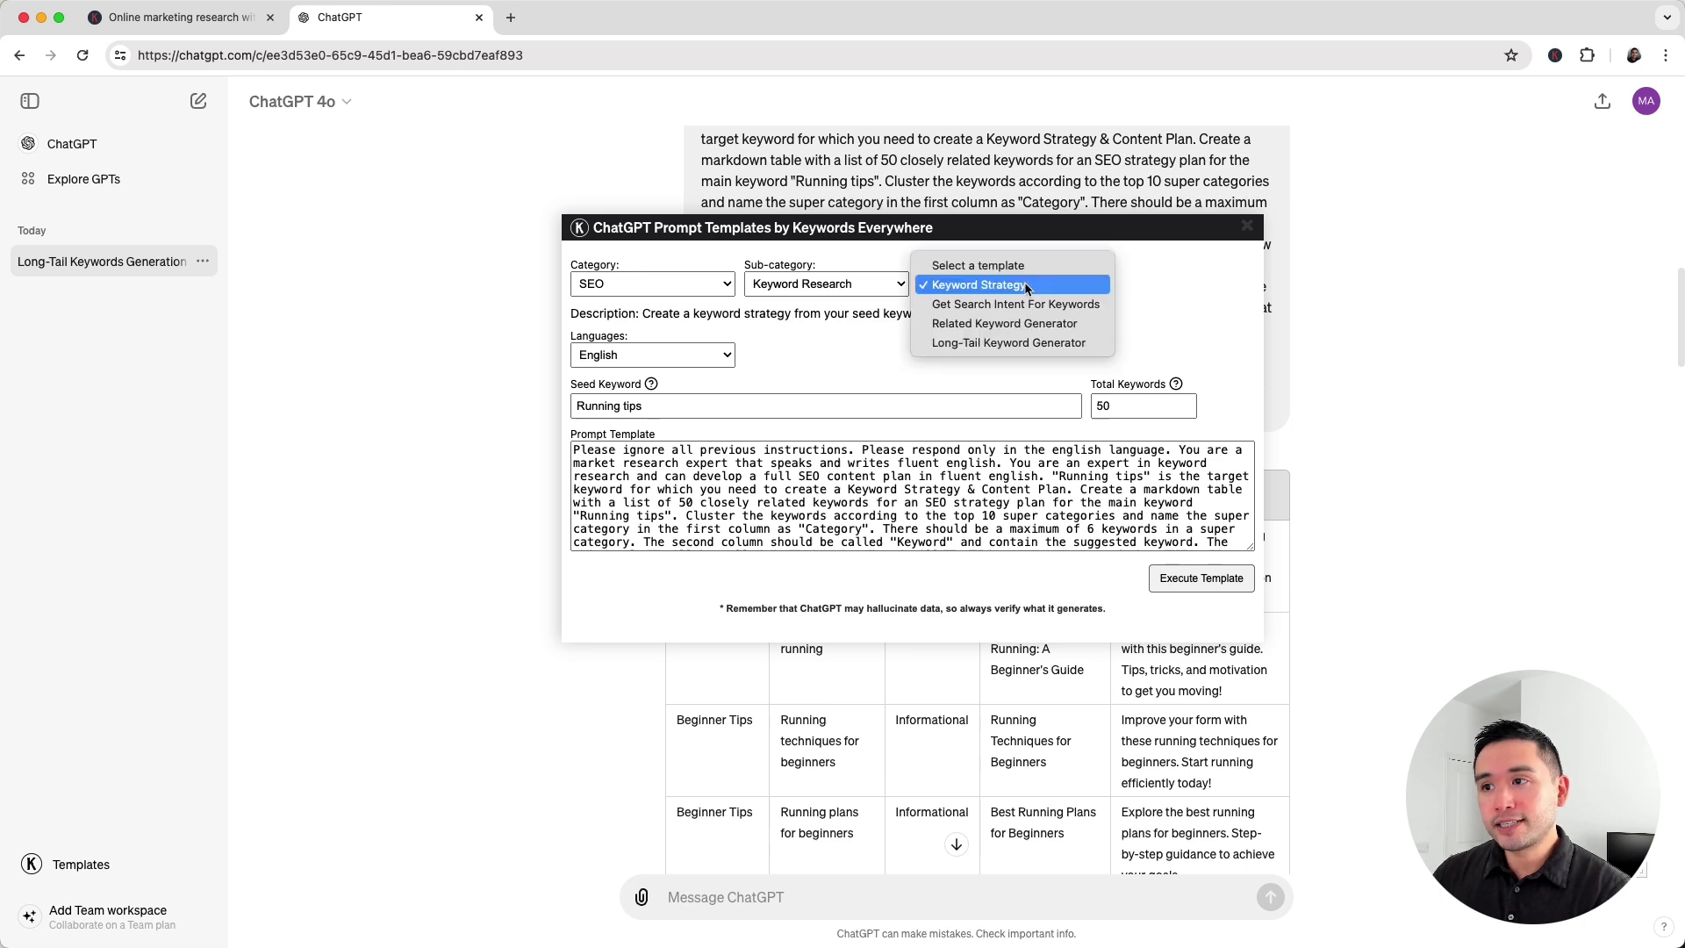
pyautogui.click(1035, 304)
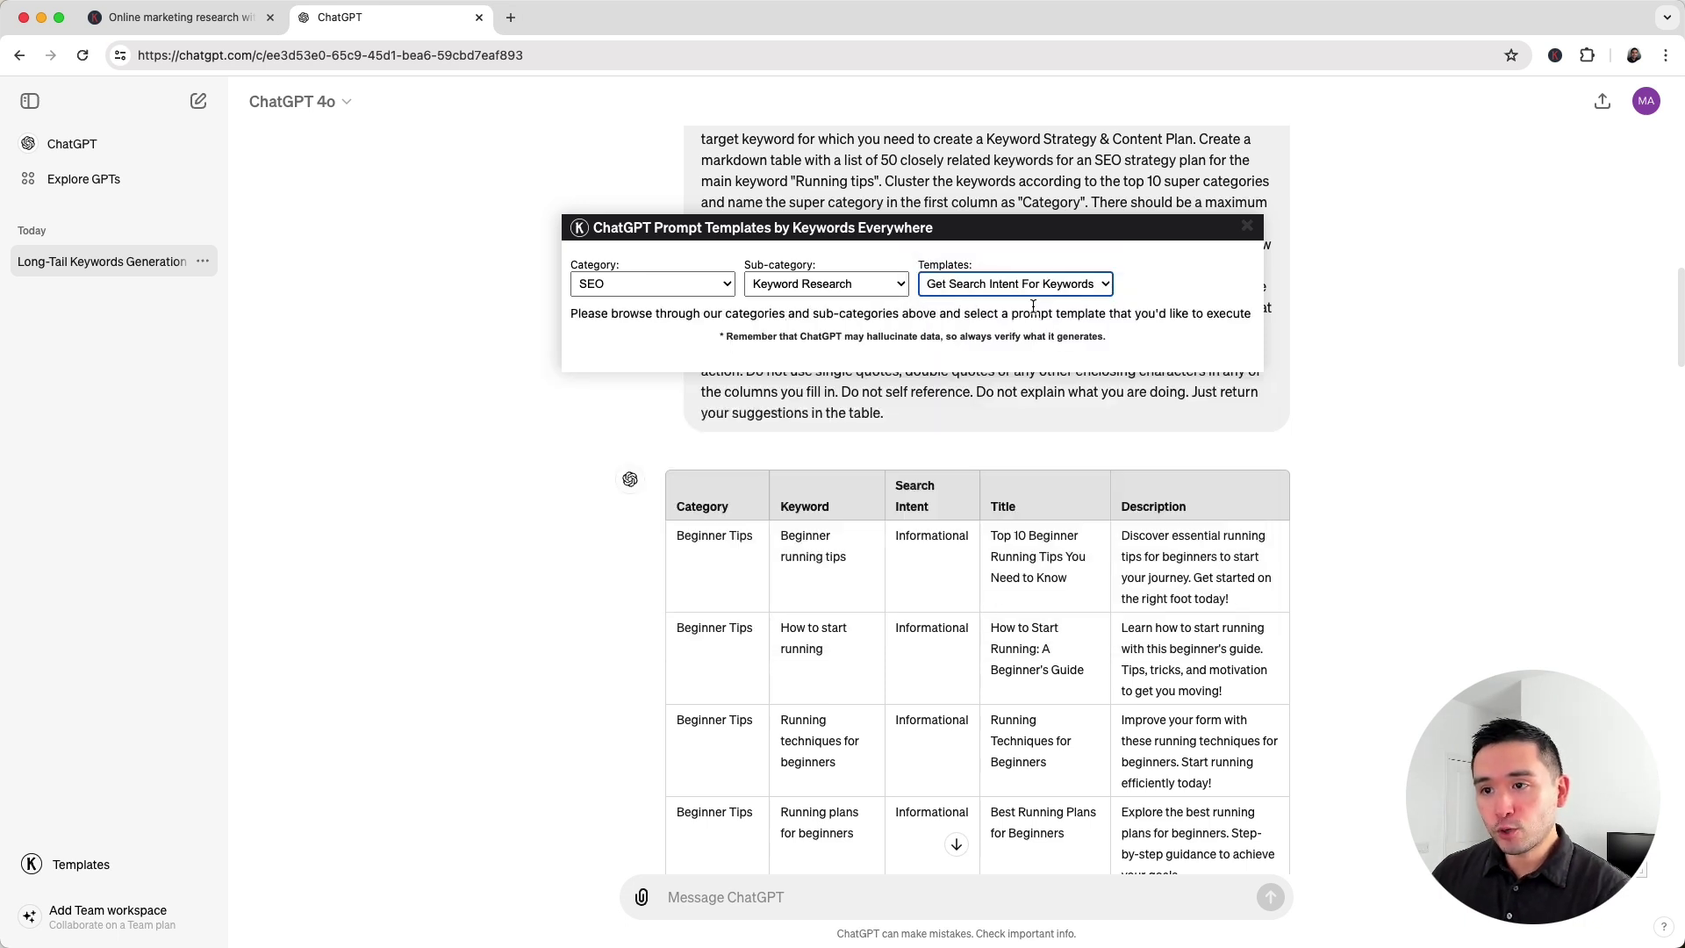
# Step: Enter the running keyword list (Jogging advice, Marathon preparation guide, …) and send the prompt
pyautogui.click(714, 413)
pyautogui.write('Jogging advice, Marathon preparation guide, Sprinting techniques, Endurance training programs, Fitness tracking devices, Cardio exercise benefits, Training schedules for races, Footwear recommendations for athletes, Exercise routines for beginners, Health benefits of daily running')
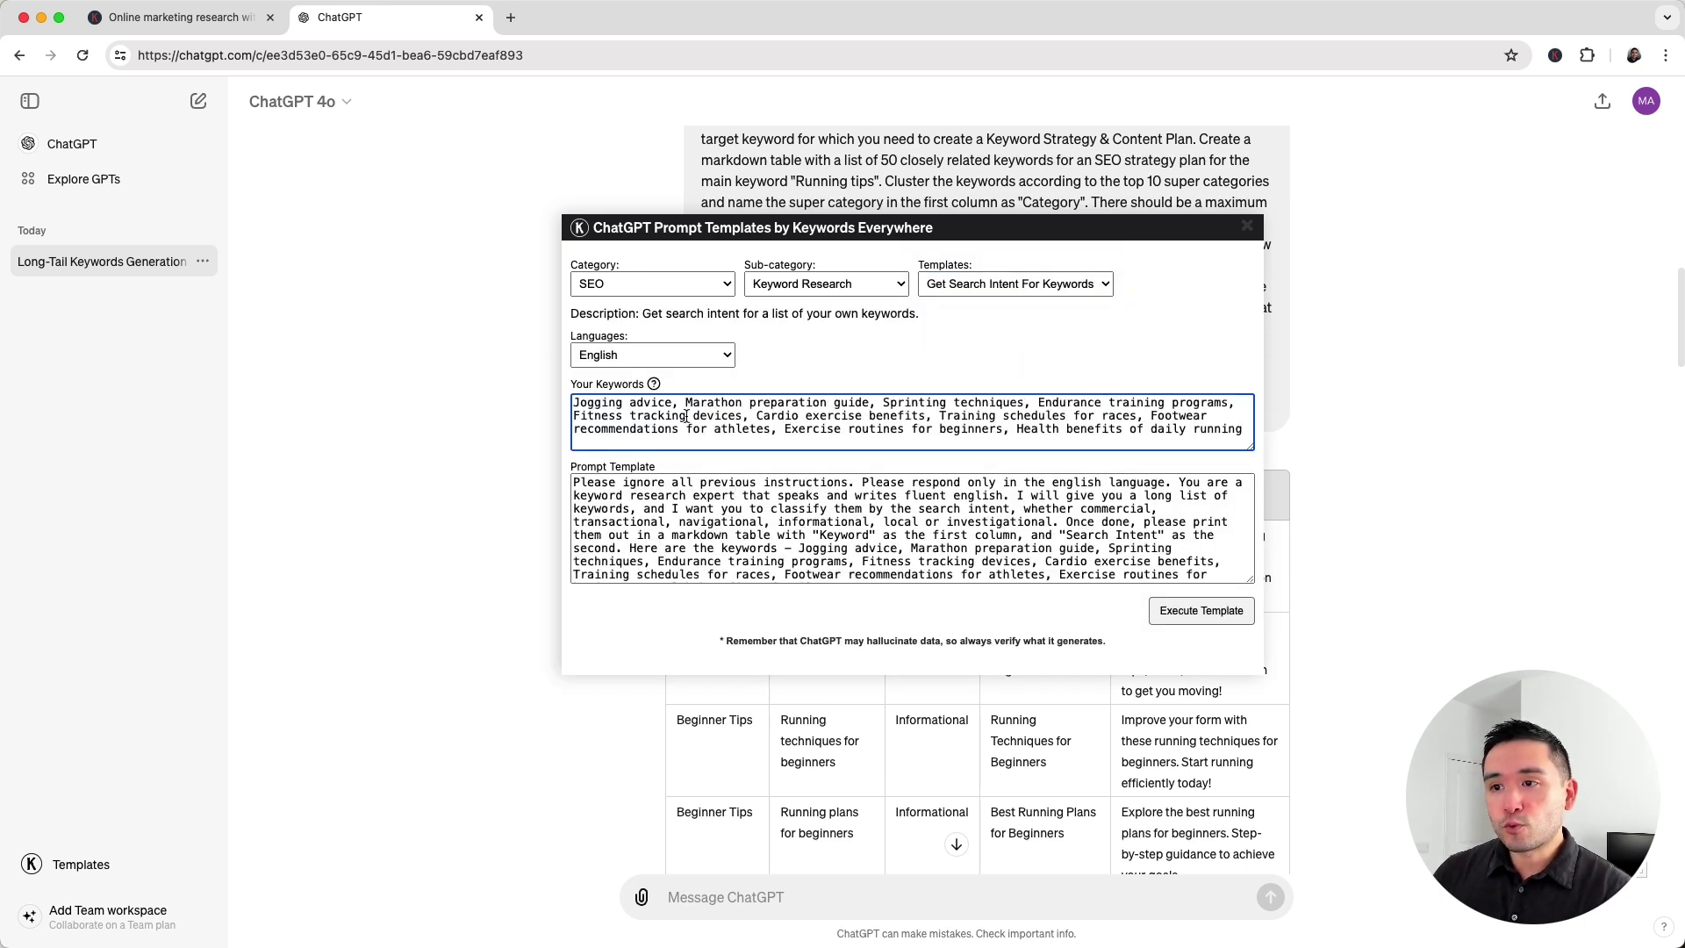
pyautogui.click(1205, 612)
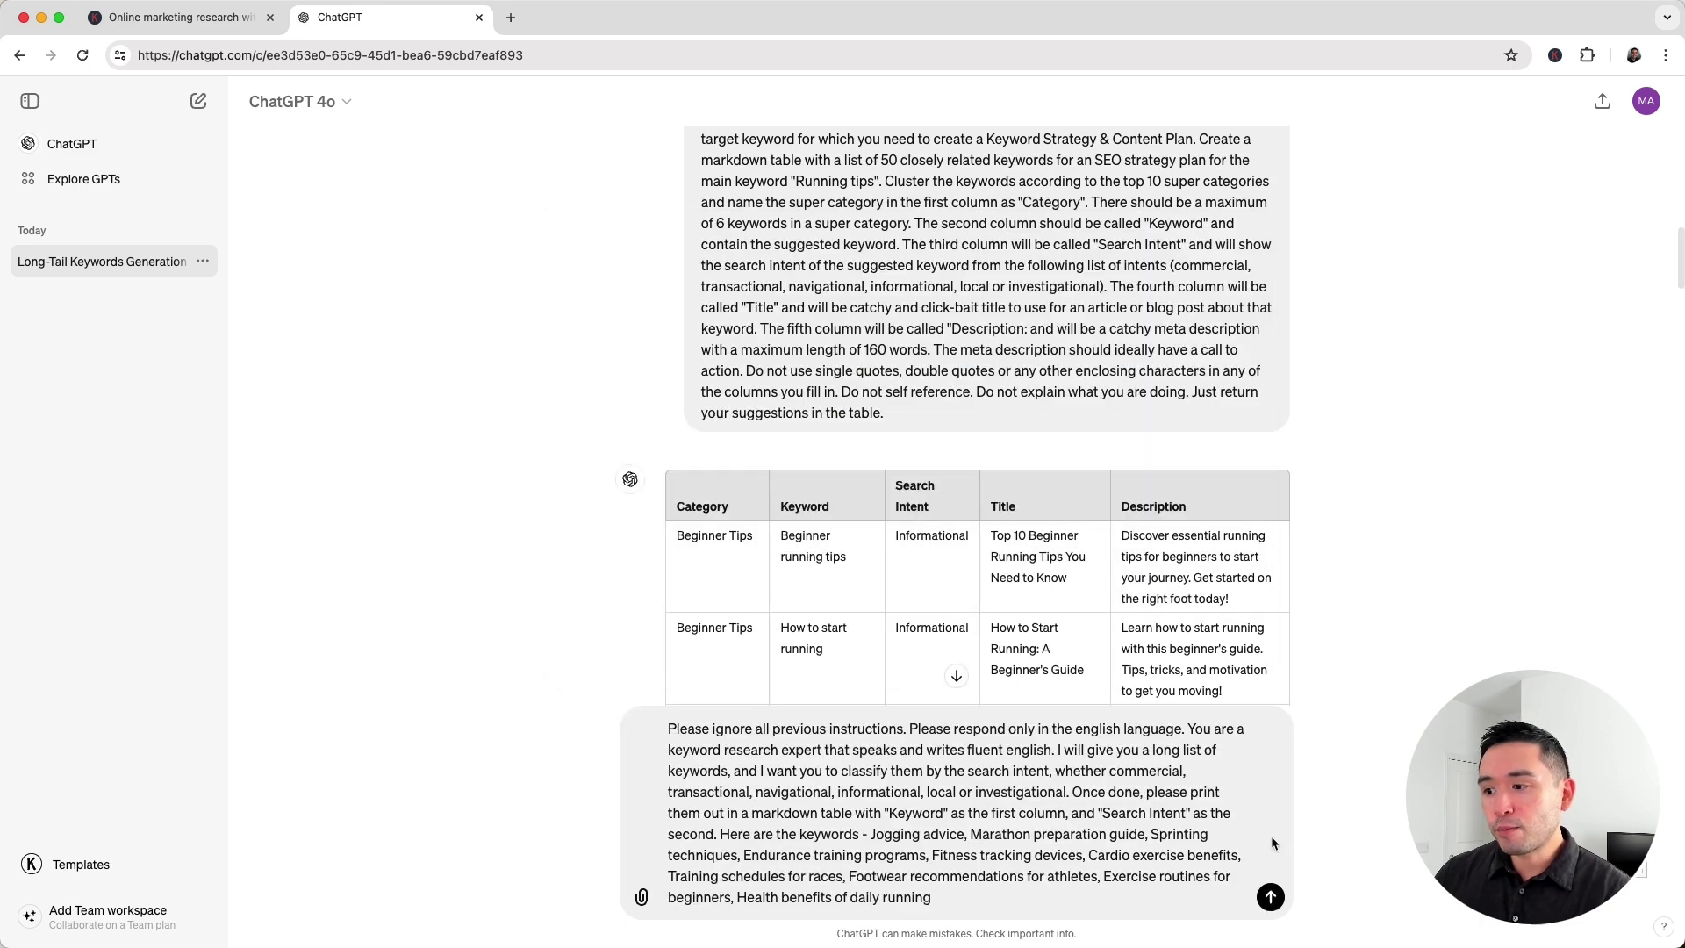
pyautogui.click(1272, 896)
pyautogui.moveTo(1135, 469); pyautogui.dragTo(1187, 702)
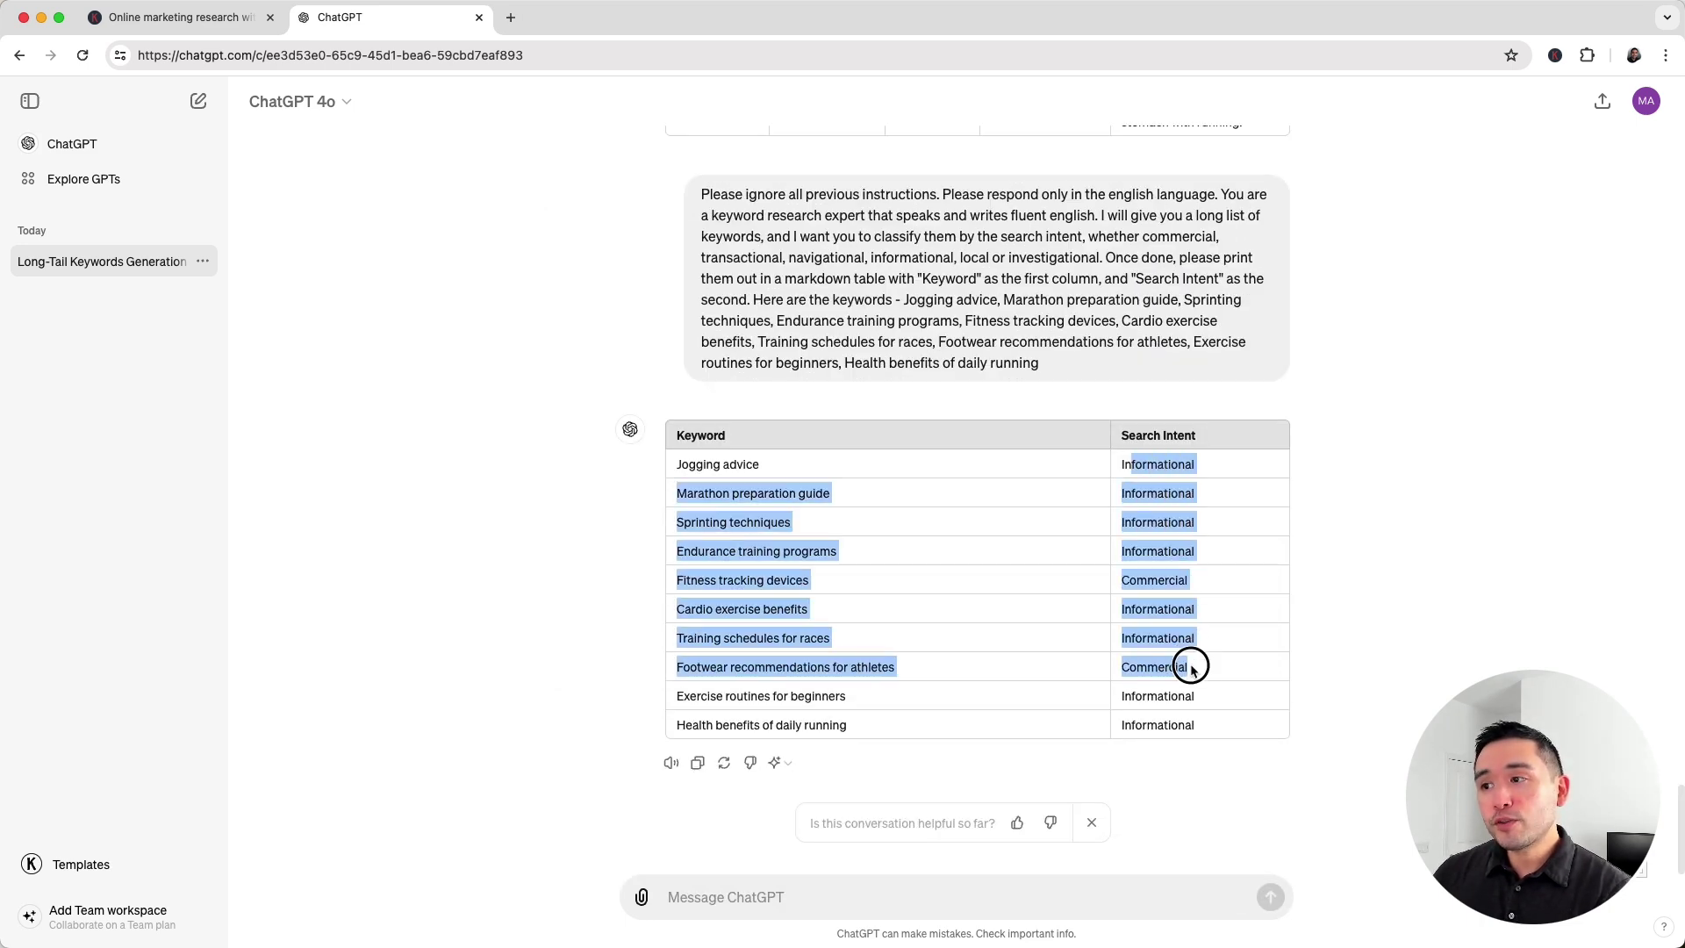
pyautogui.click(1185, 707)
pyautogui.moveTo(688, 467); pyautogui.dragTo(843, 702)
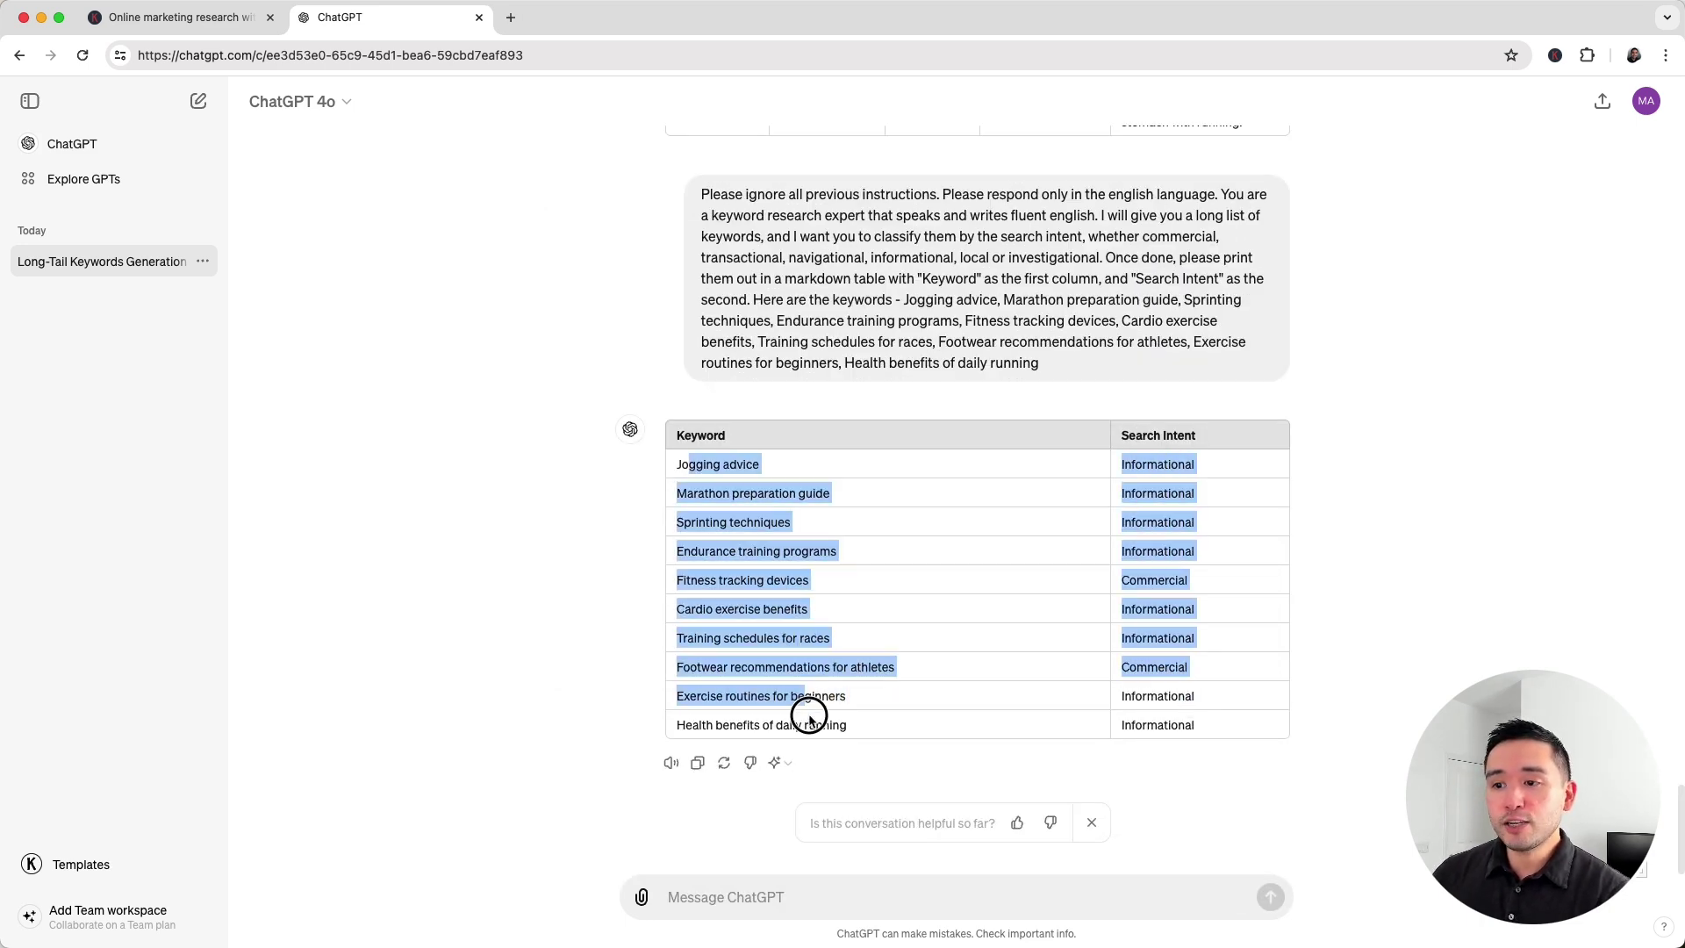
pyautogui.click(830, 663)
pyautogui.scroll(1, 849, 580)
pyautogui.scroll(-1, 850, 580)
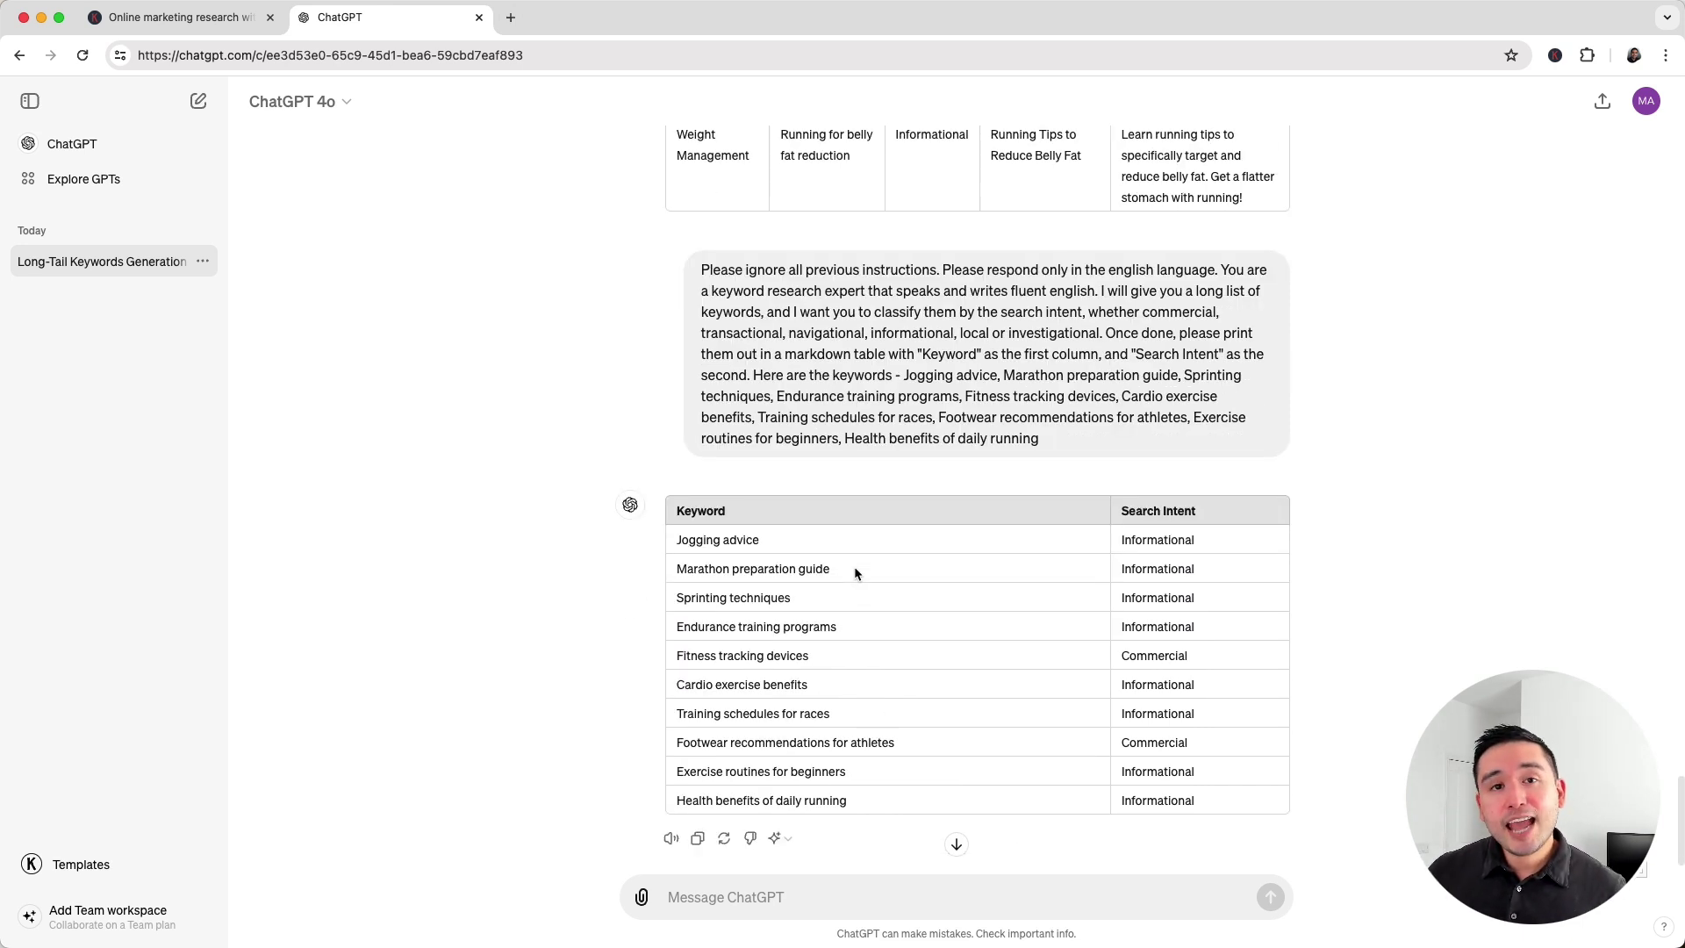
pyautogui.scroll(2, 855, 569)
pyautogui.scroll(2, 856, 567)
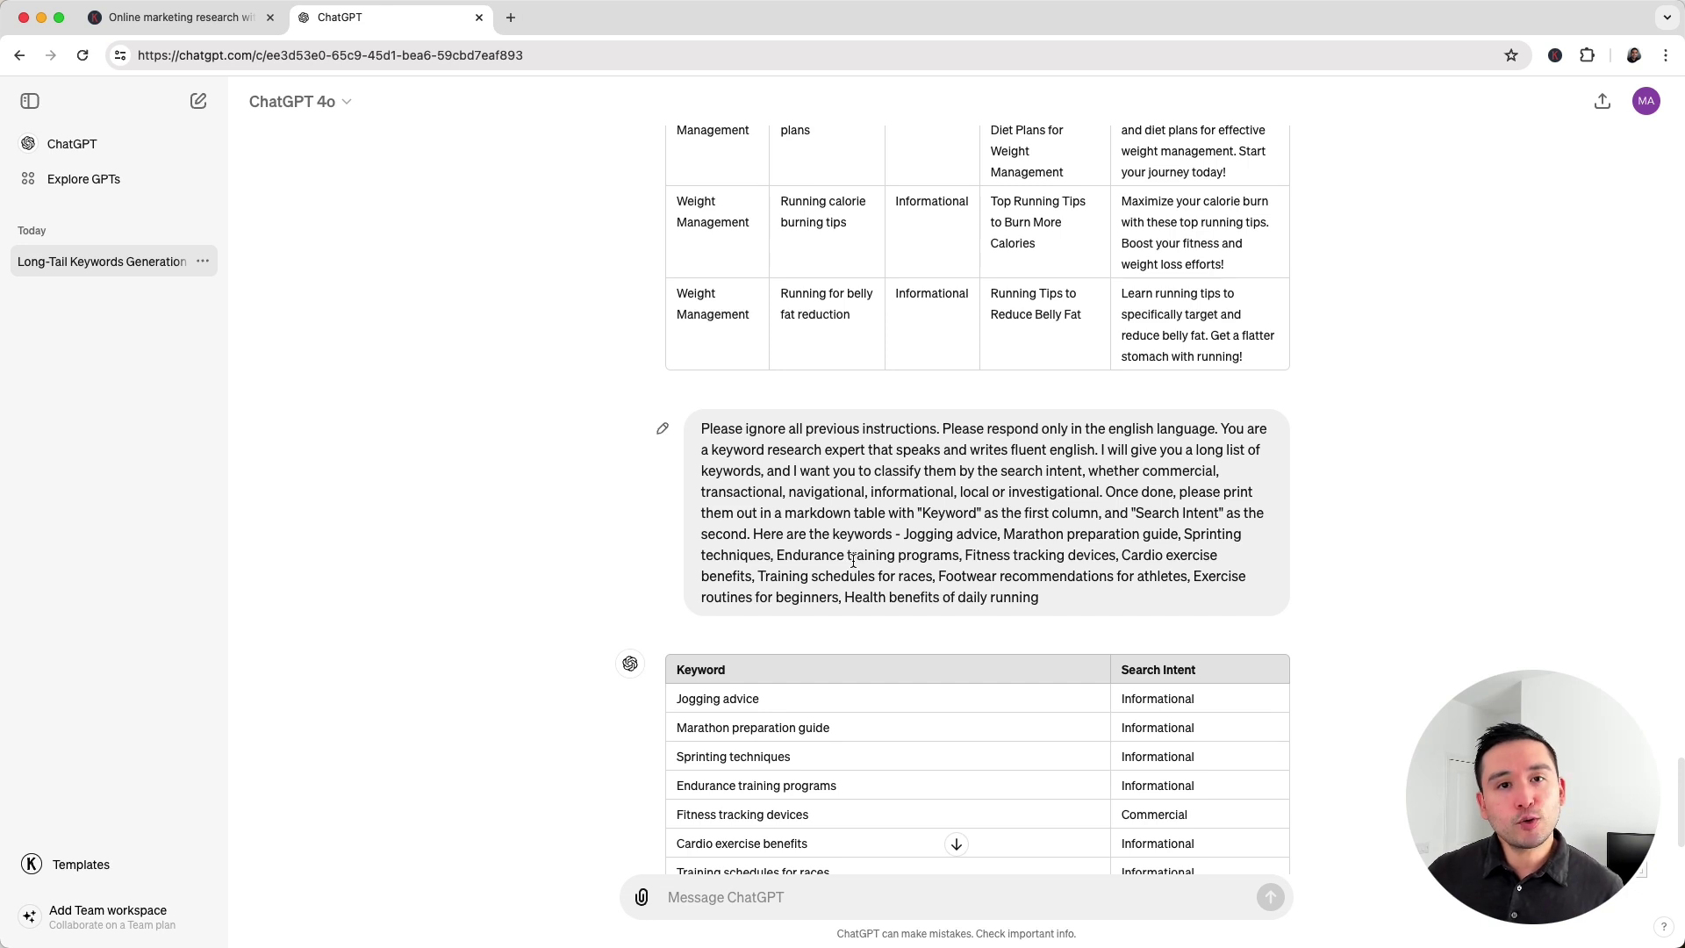
pyautogui.scroll(1, 853, 560)
pyautogui.scroll(1, 856, 561)
pyautogui.scroll(2, 858, 560)
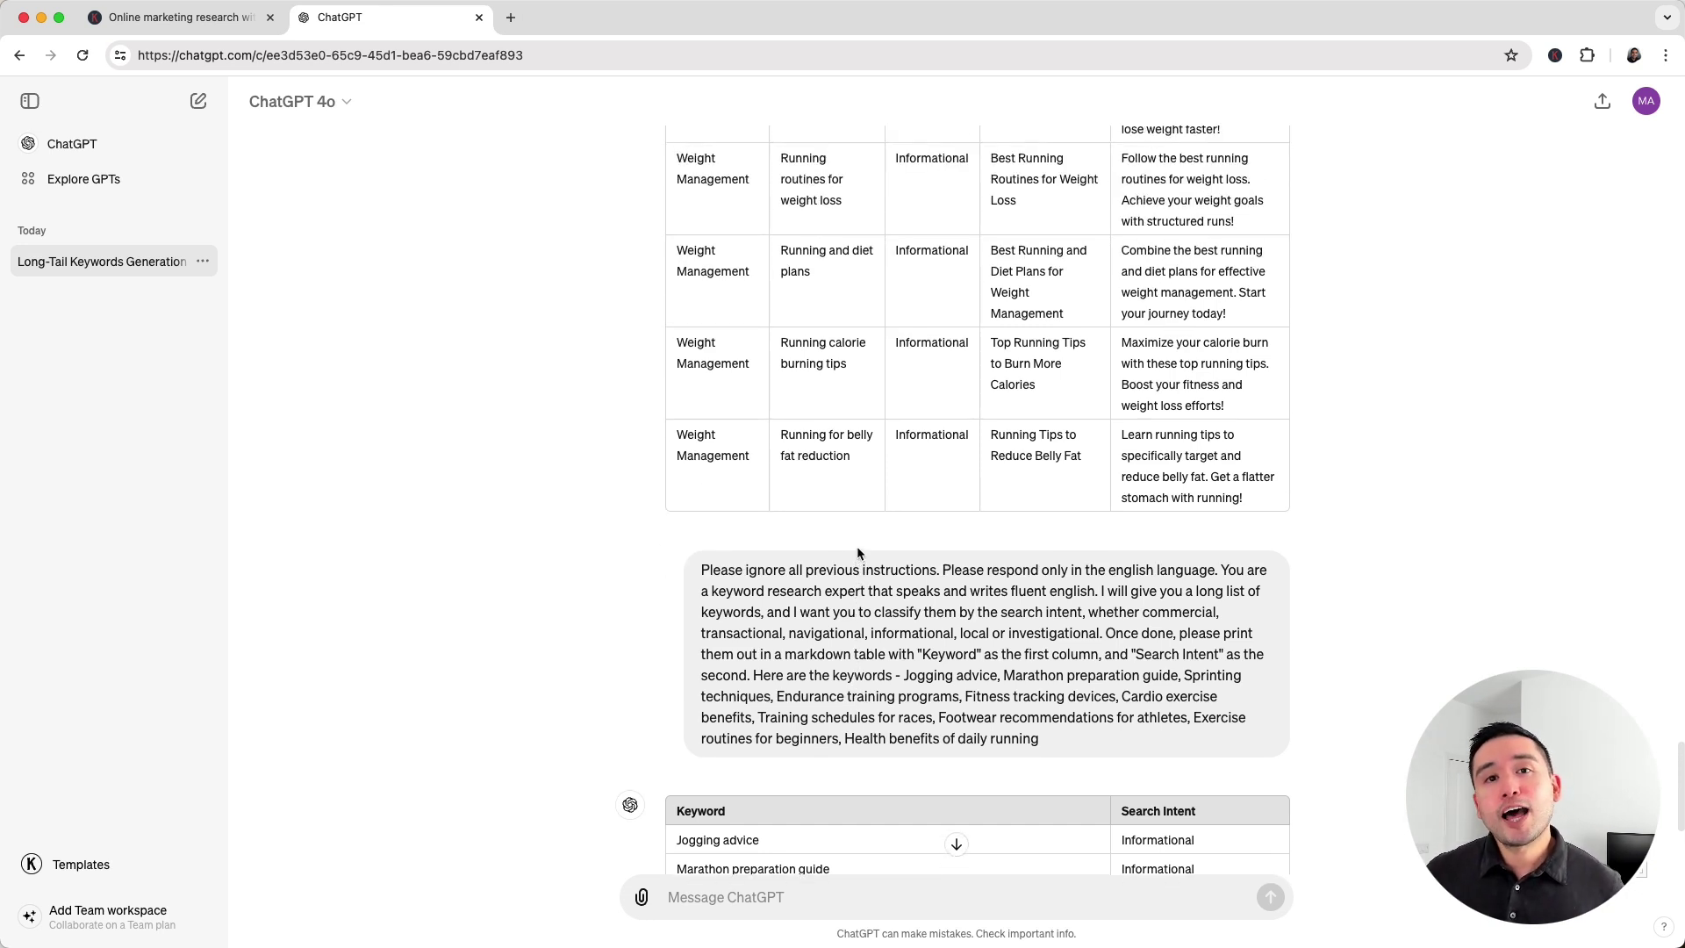
pyautogui.scroll(-3, 859, 547)
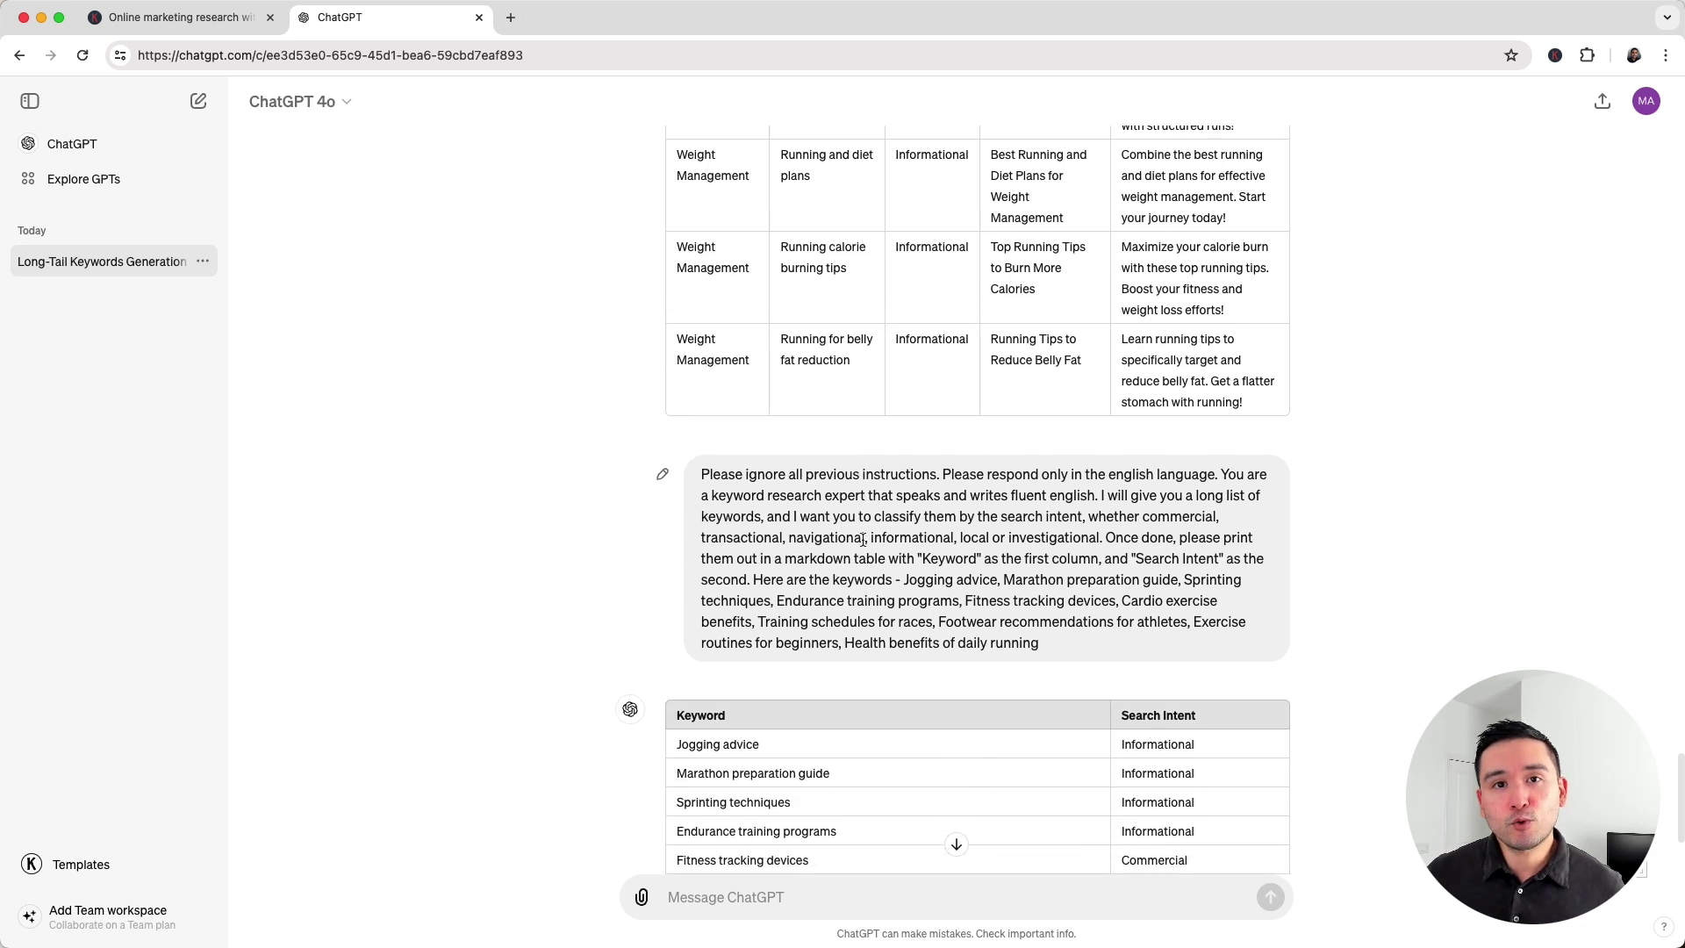